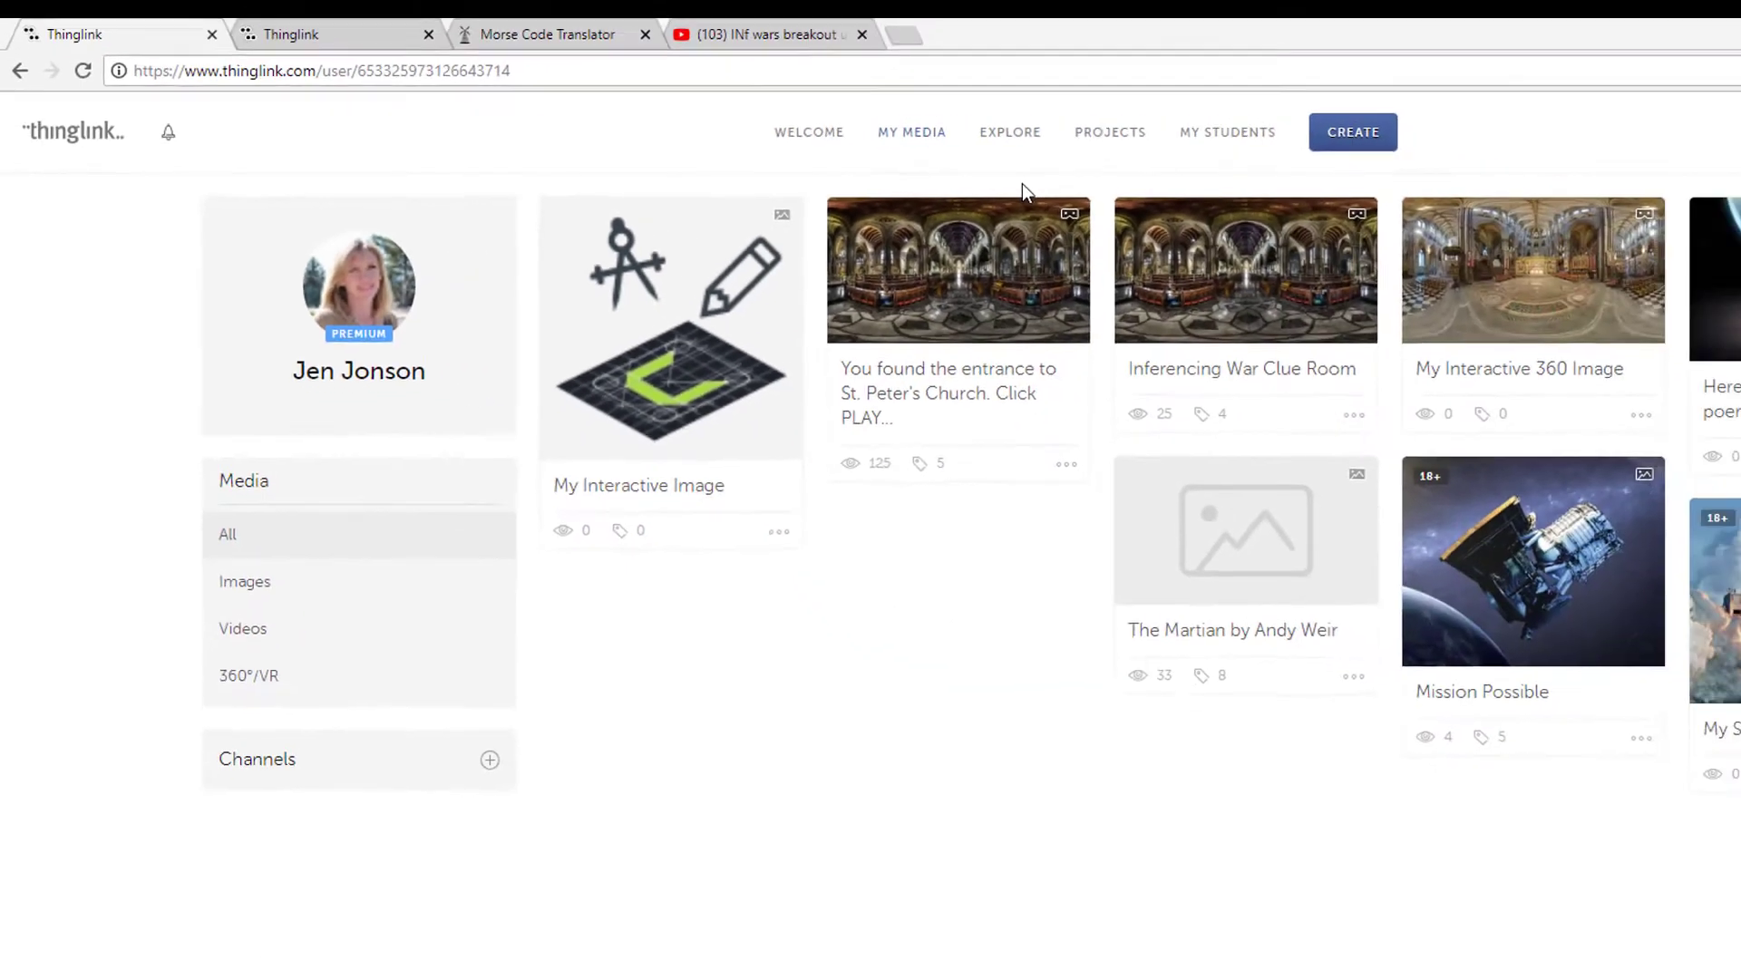
Step: Search Google for 'flickr 360' and open the Flickr 360° group's photo pool
left_click(866, 41)
type("flickr 360")
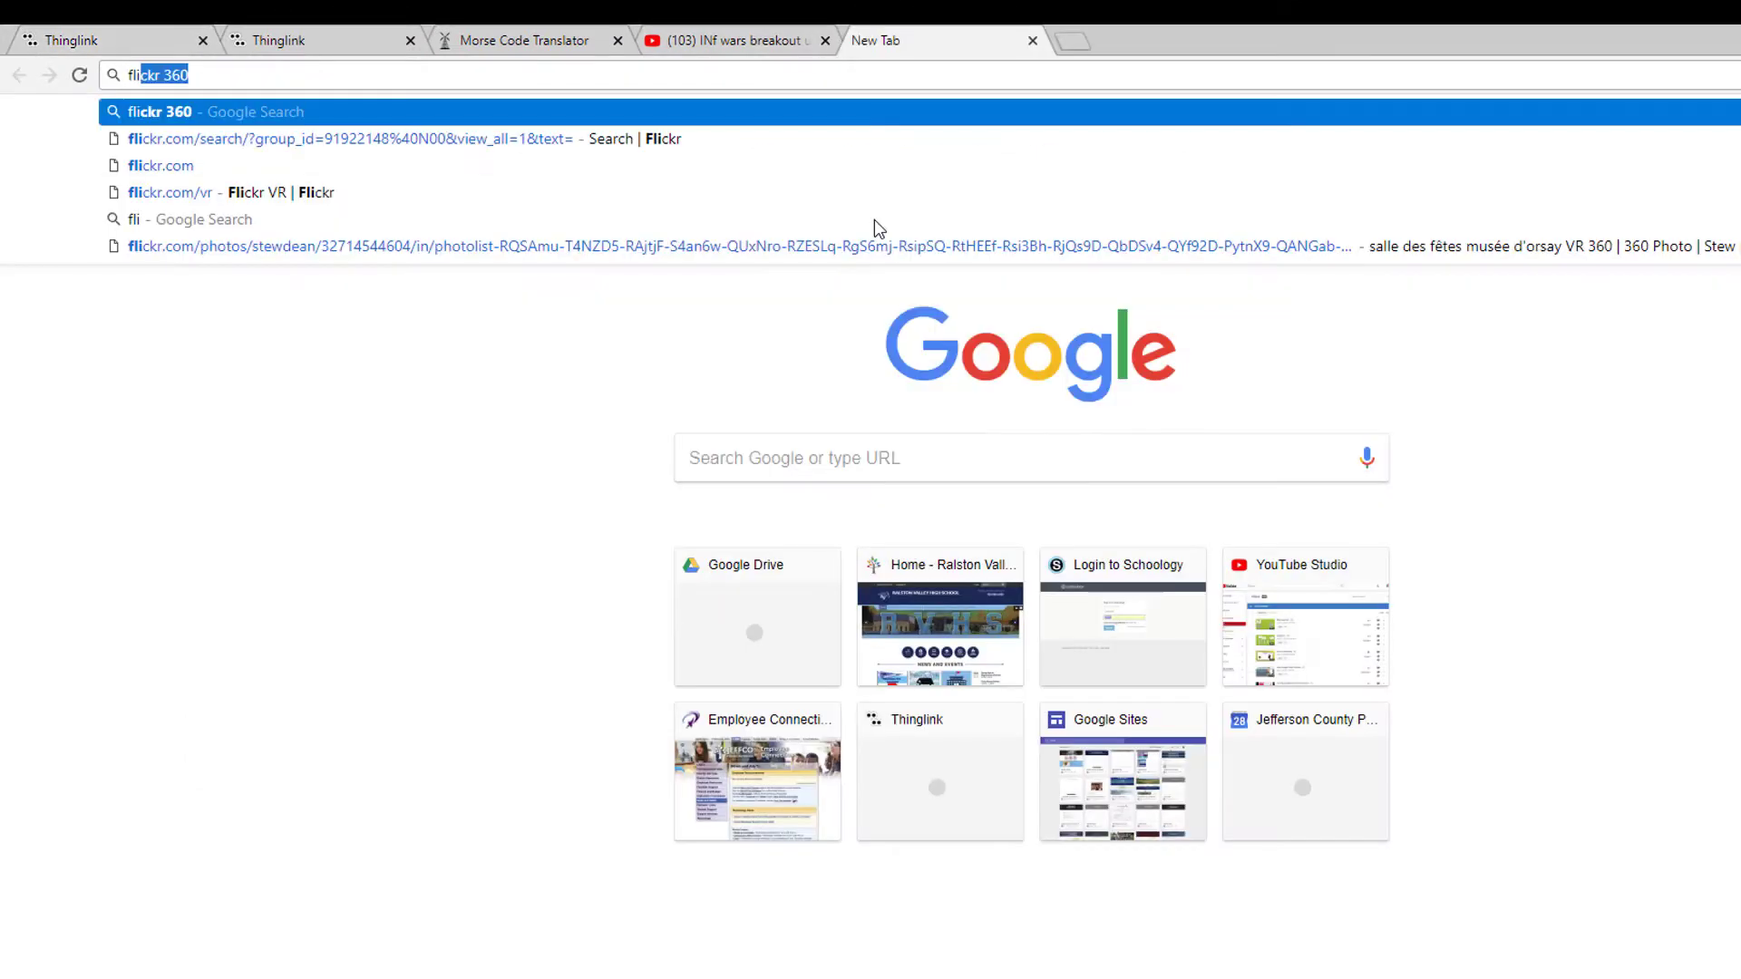
key("Return")
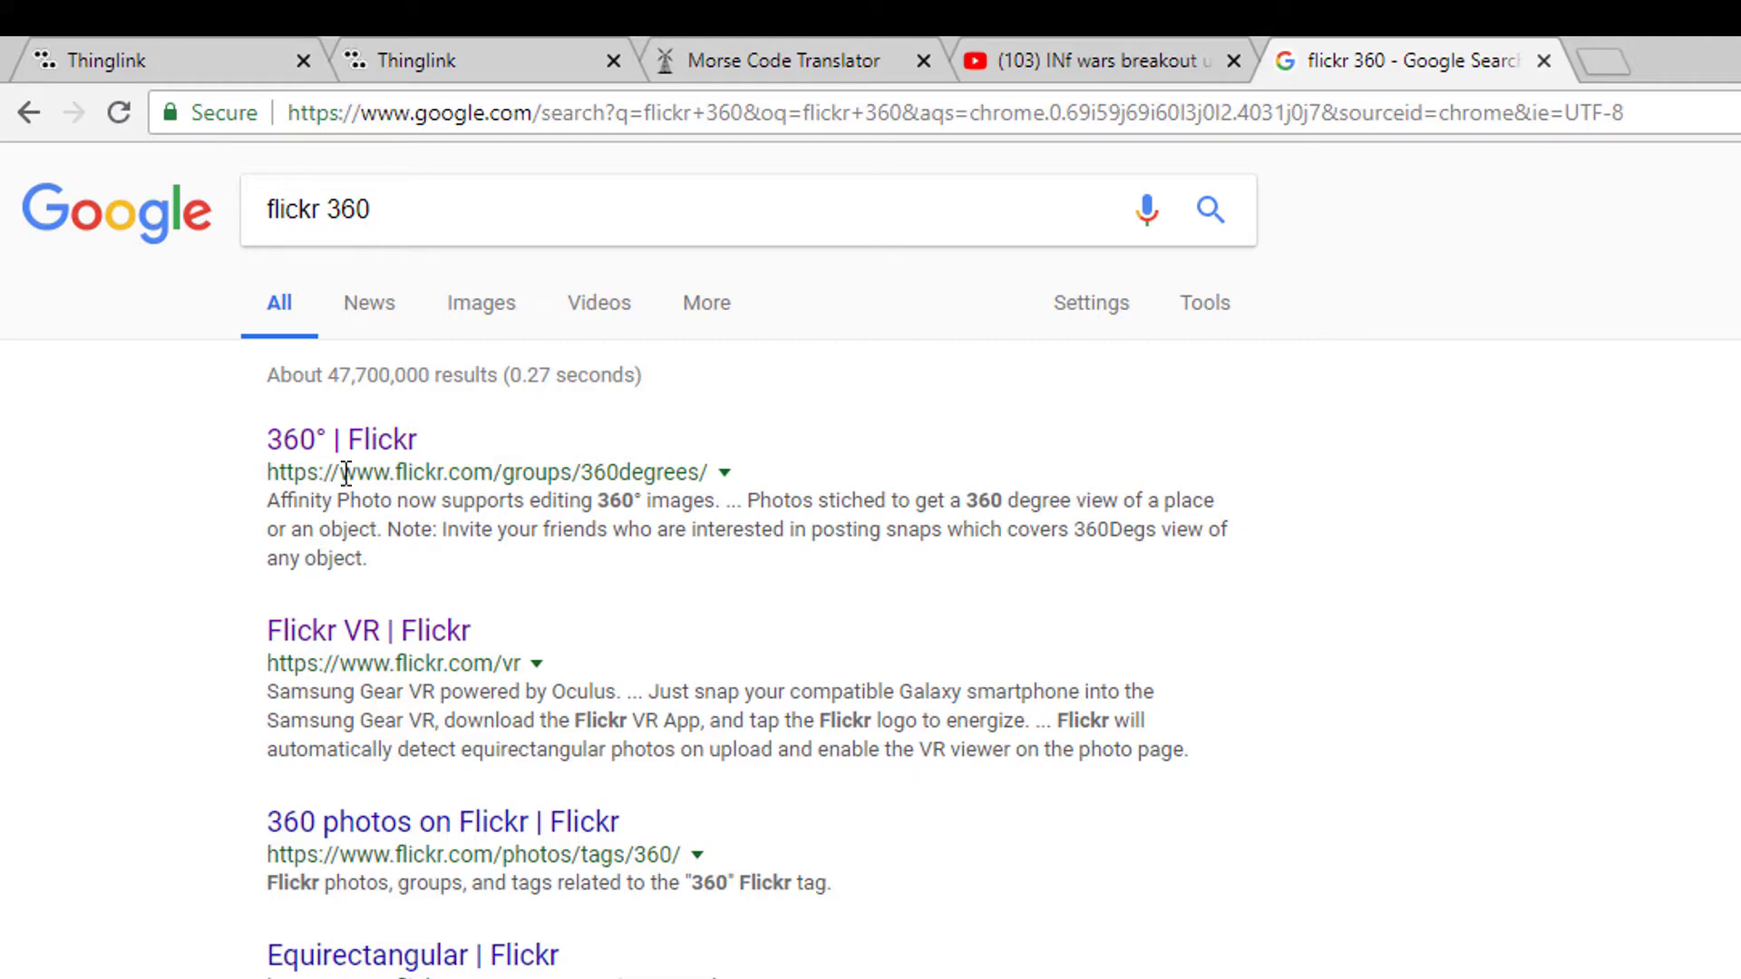
left_click(349, 454)
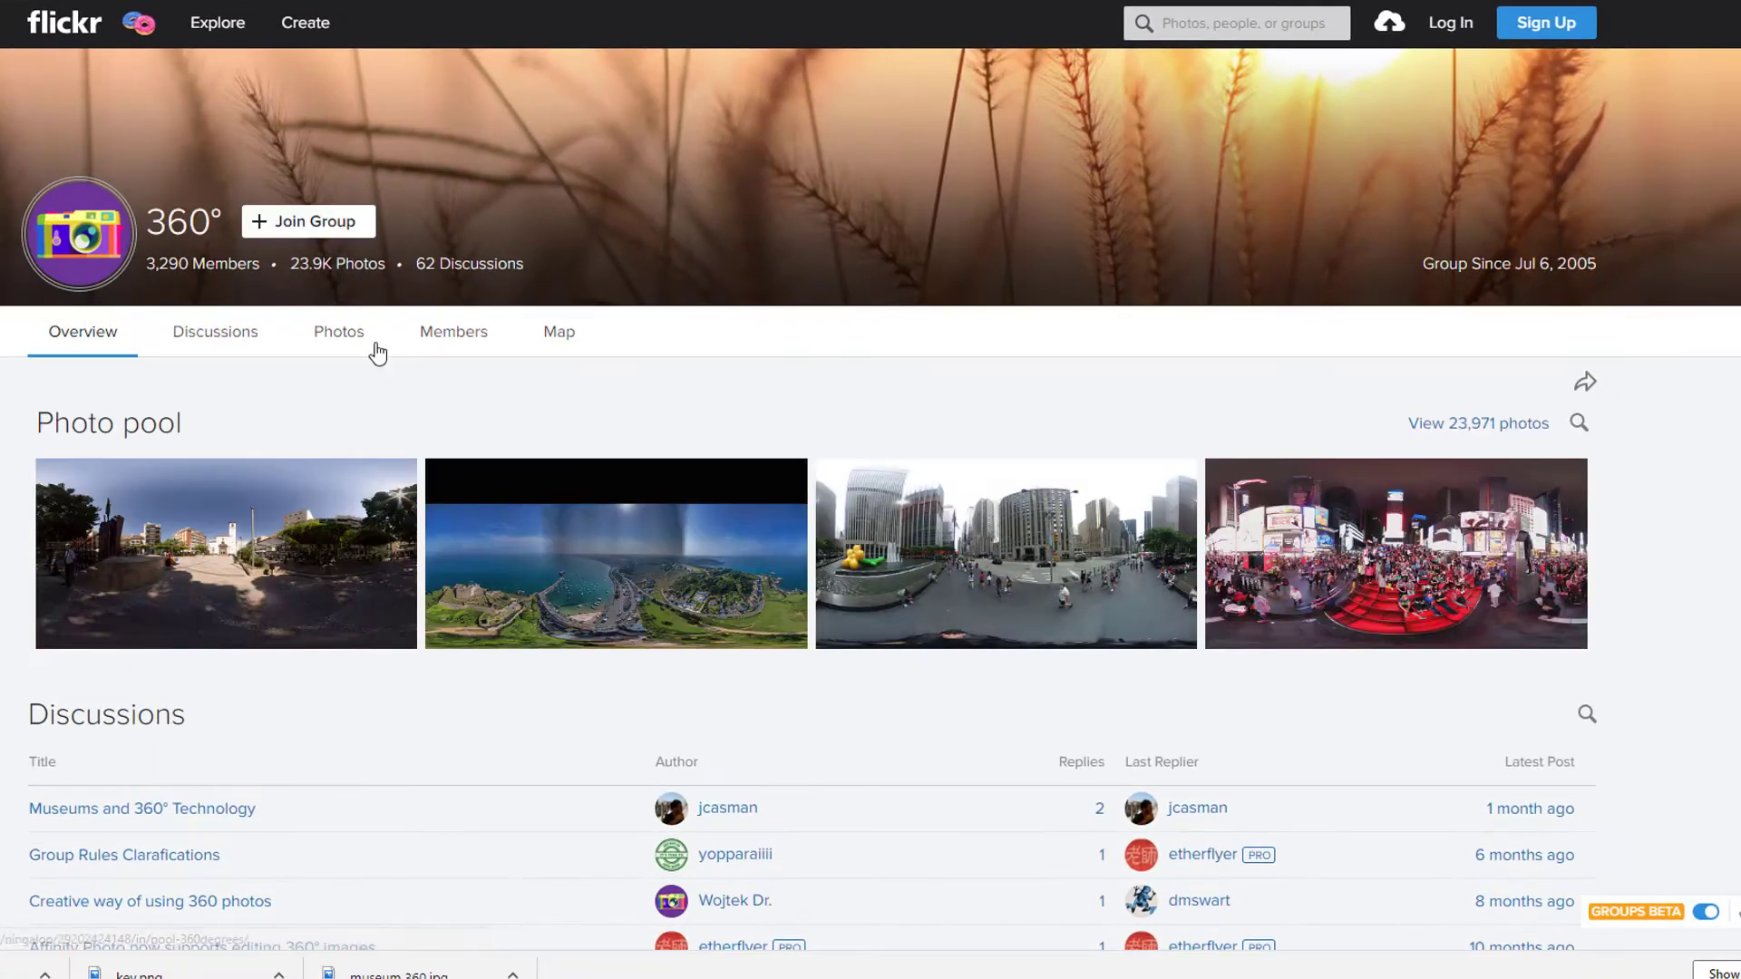
left_click(375, 347)
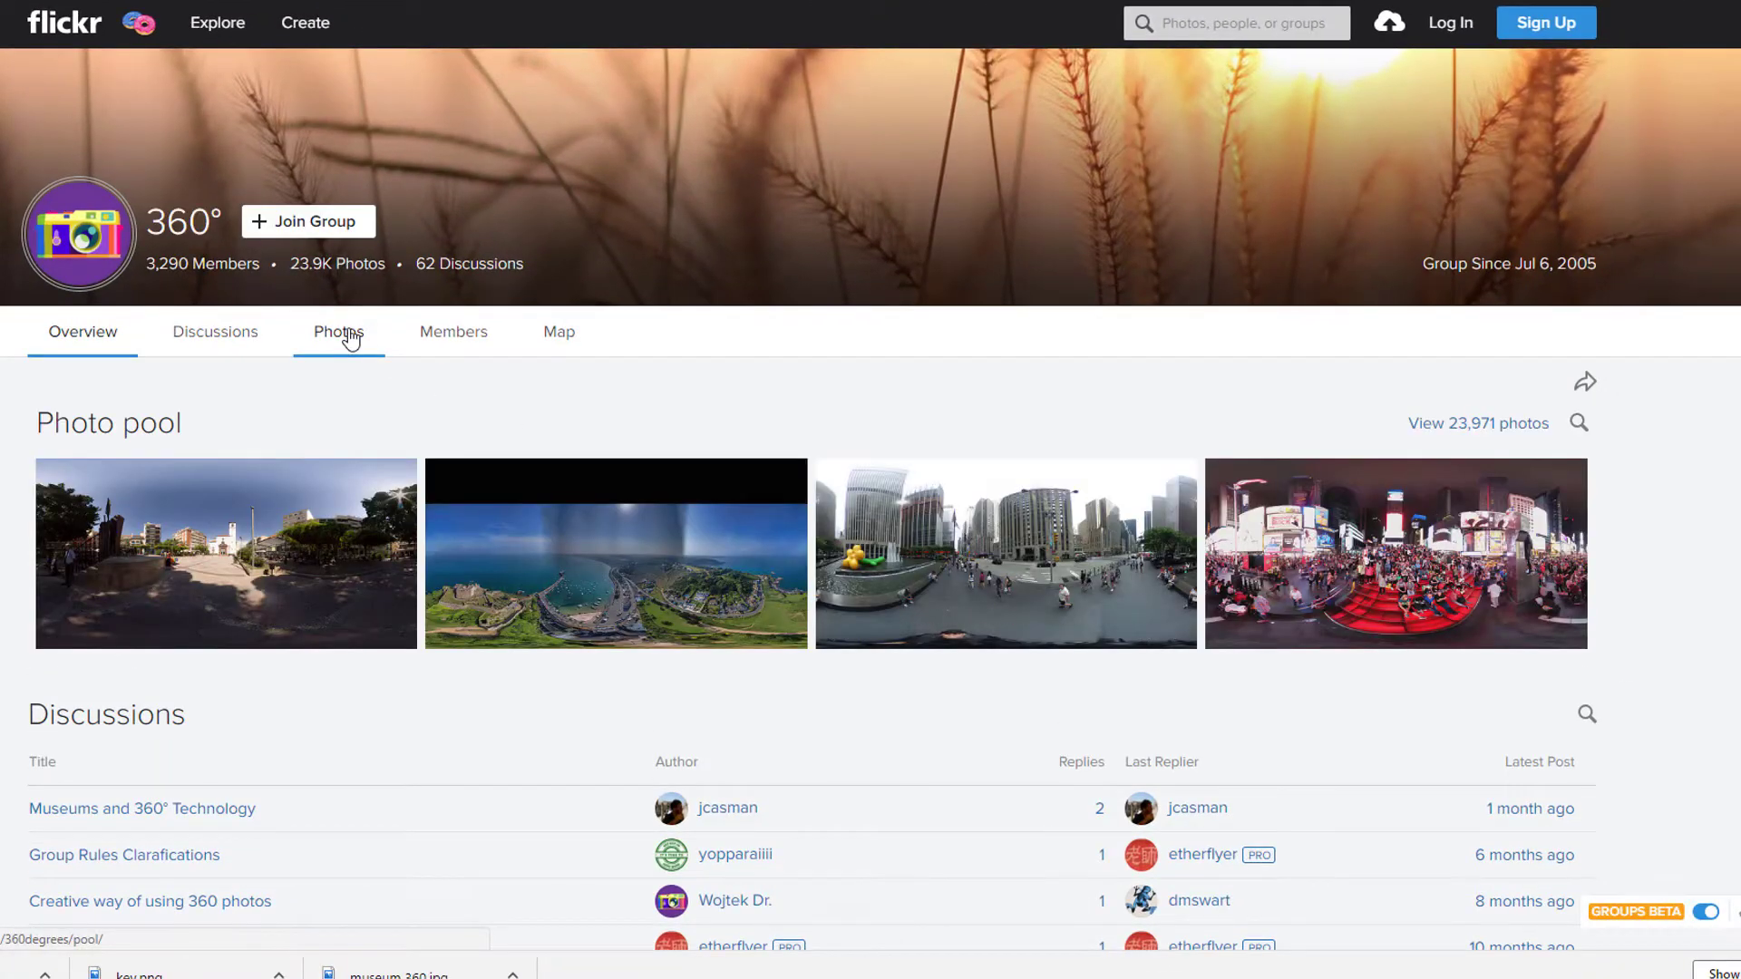
left_click(1582, 422)
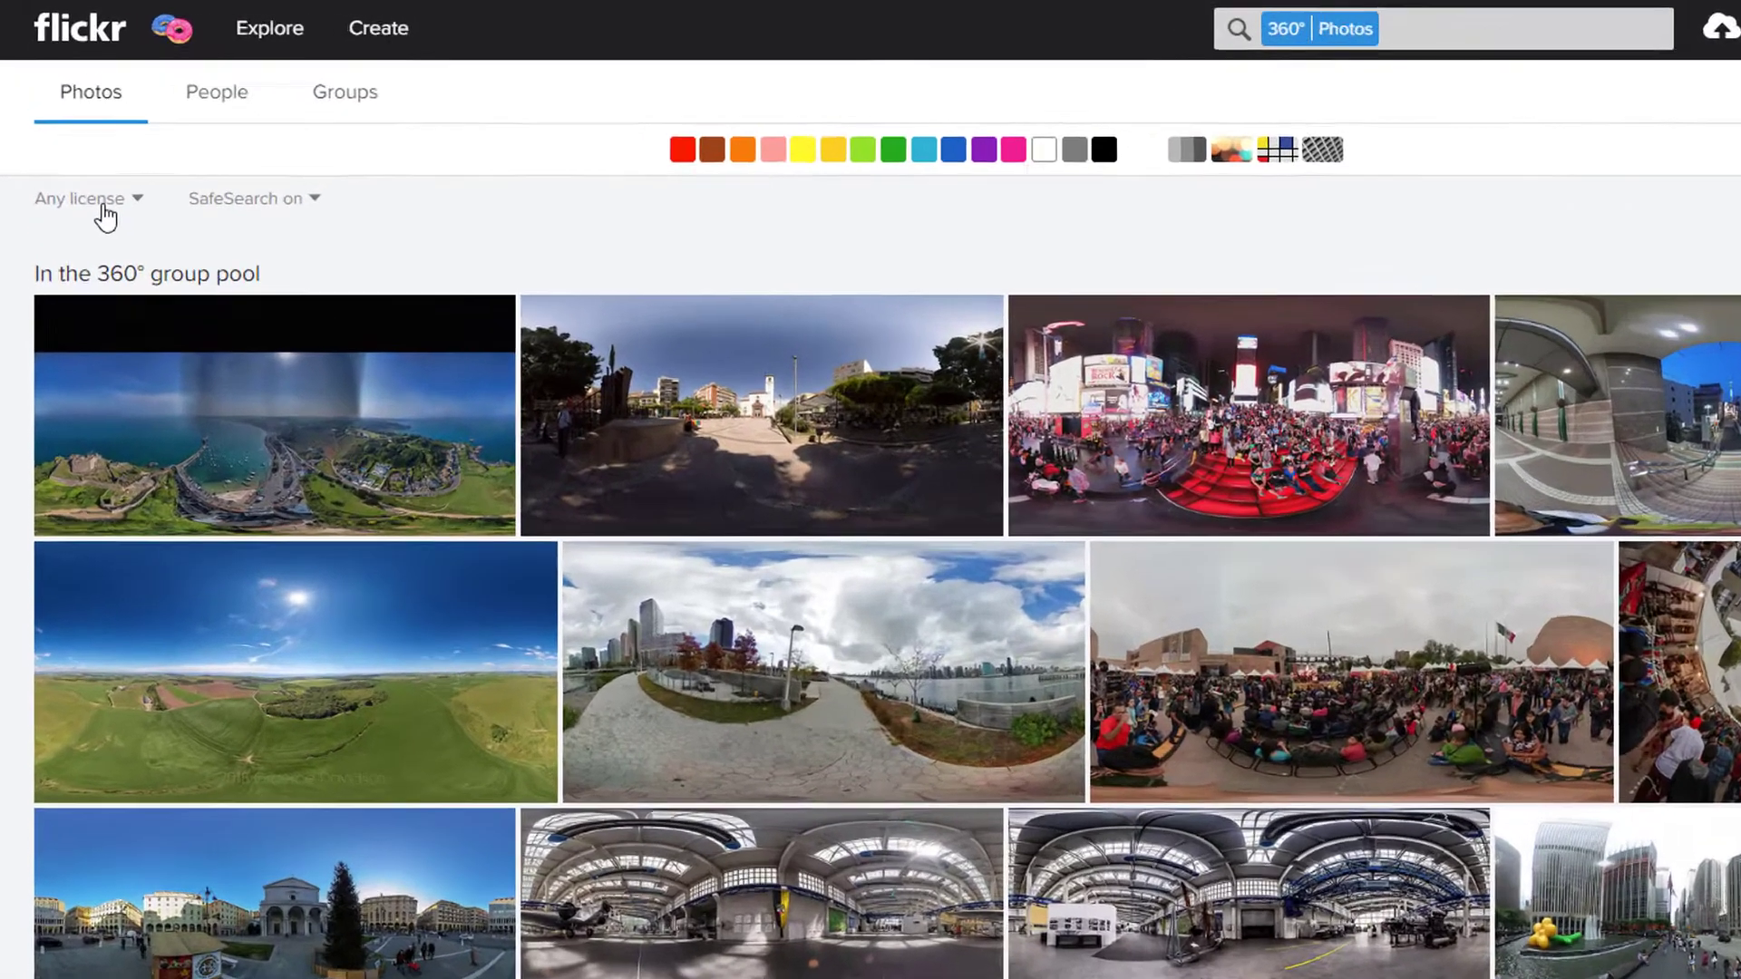
Step: Filter the pool to All creative commons and open the 'salle des fêtes musée d'orsay VR 360' panorama
left_click(78, 164)
left_click(281, 399)
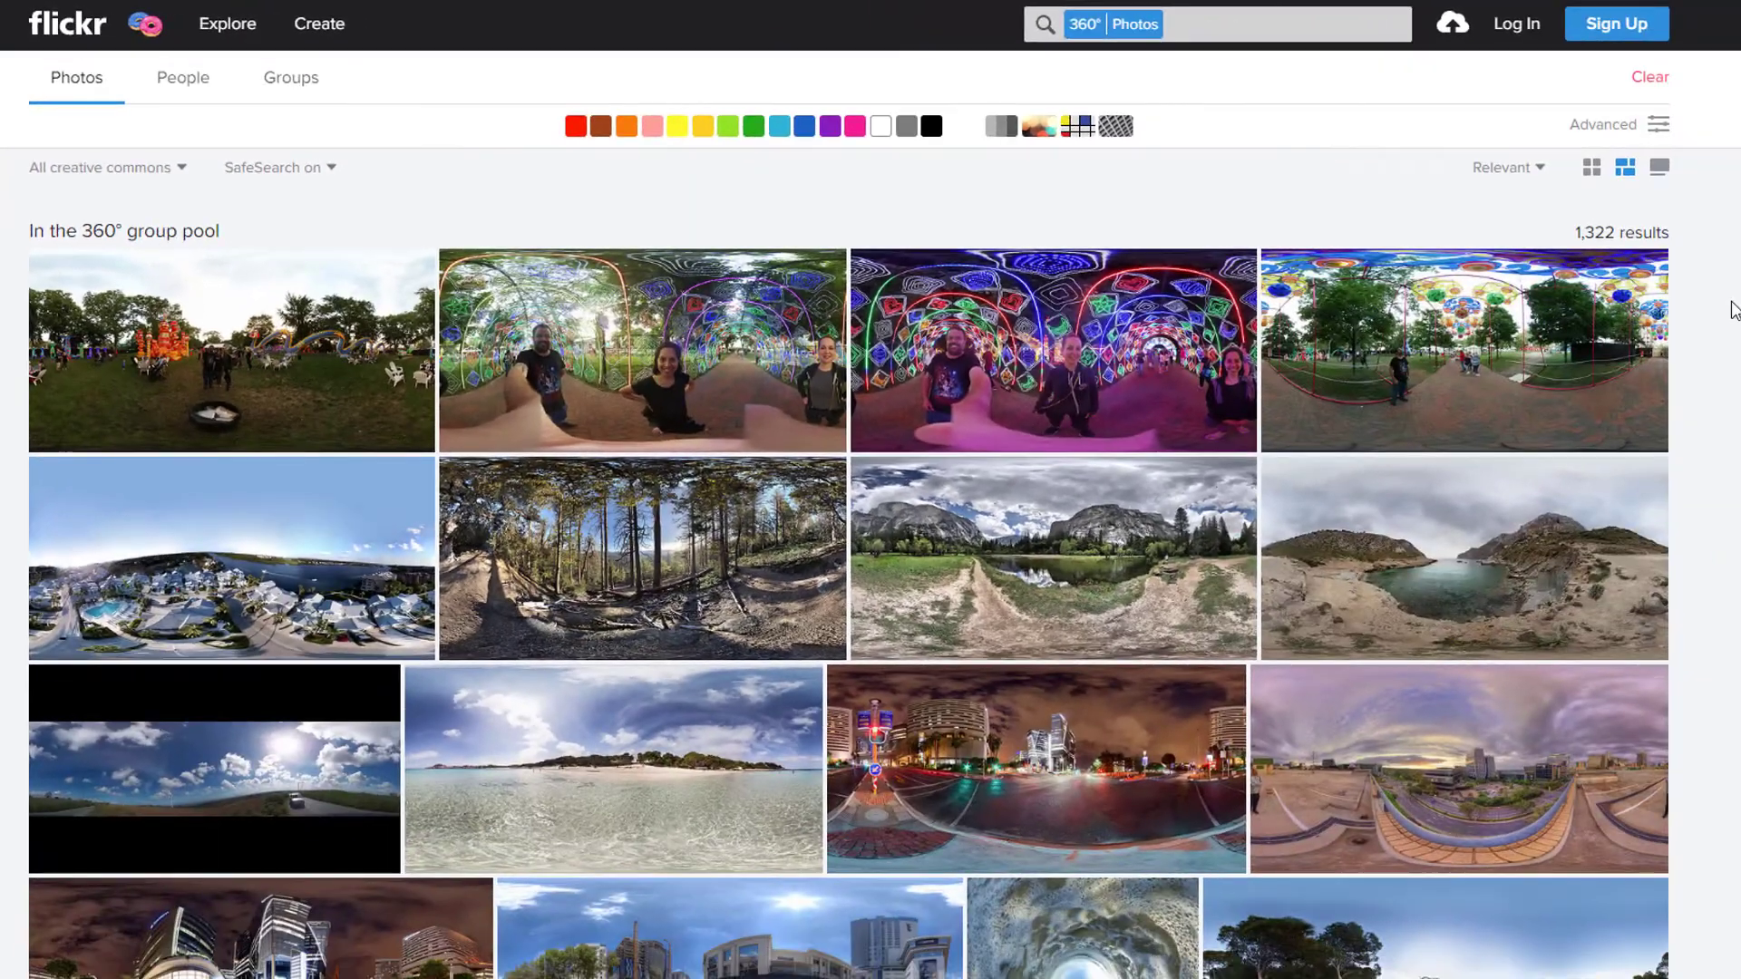
scroll(1732, 308, "down", 10)
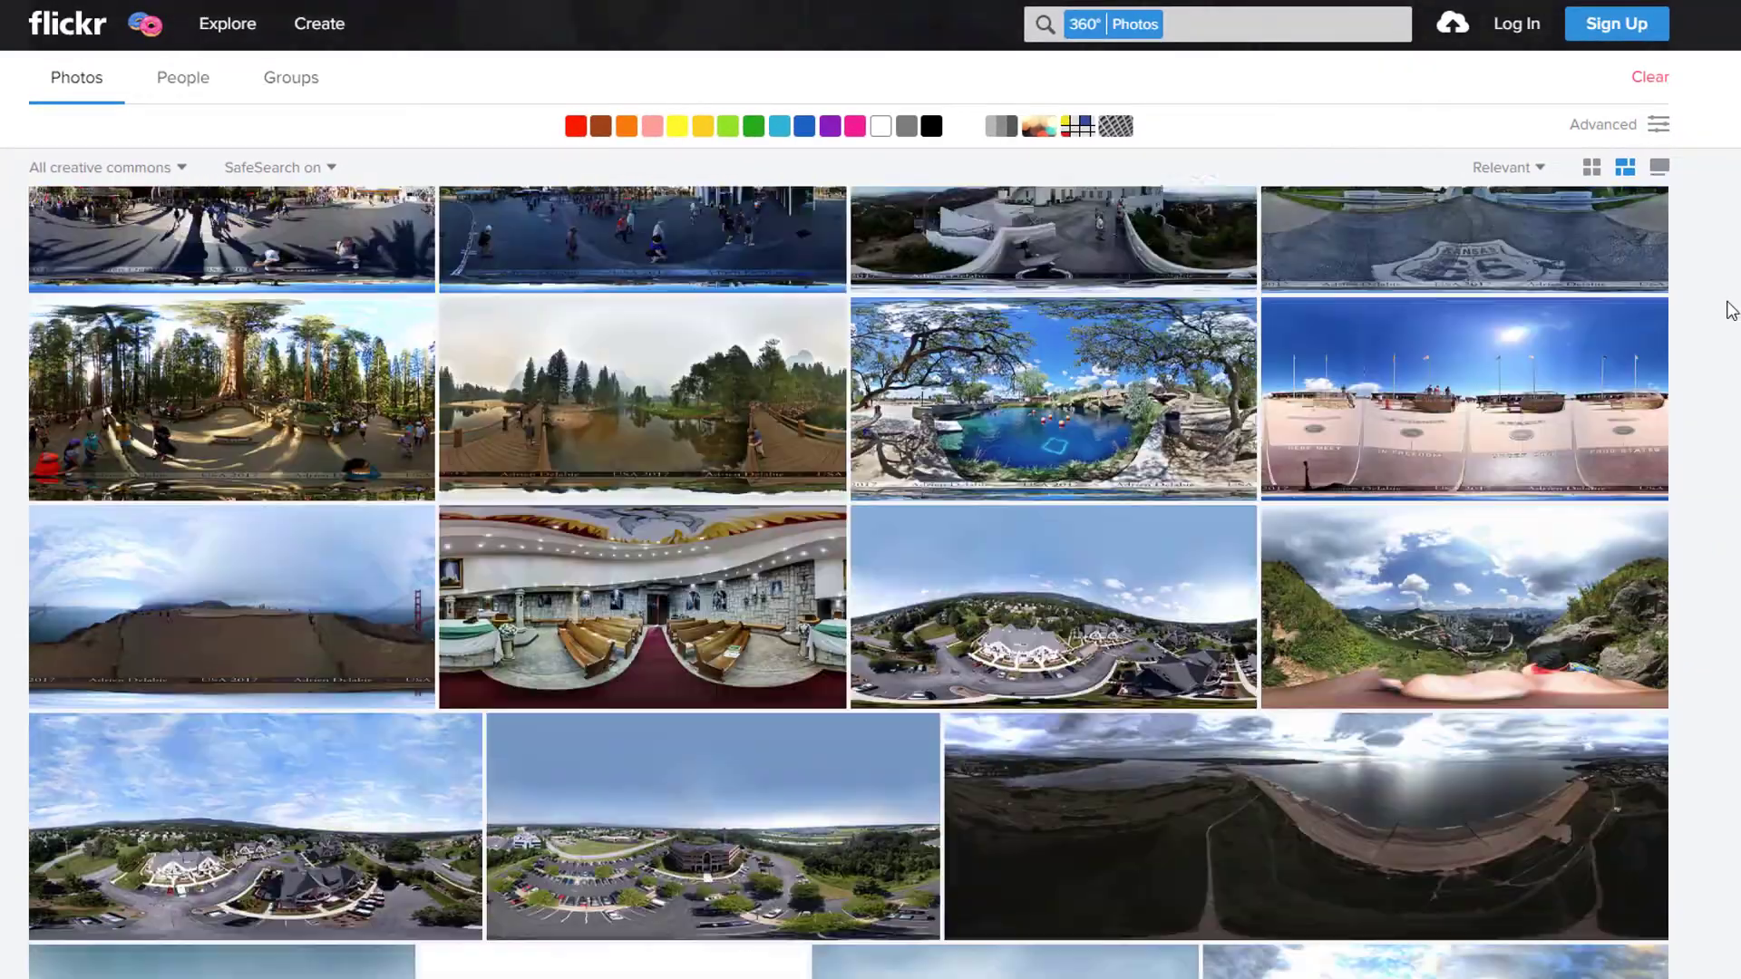
scroll(1729, 306, "down", 9)
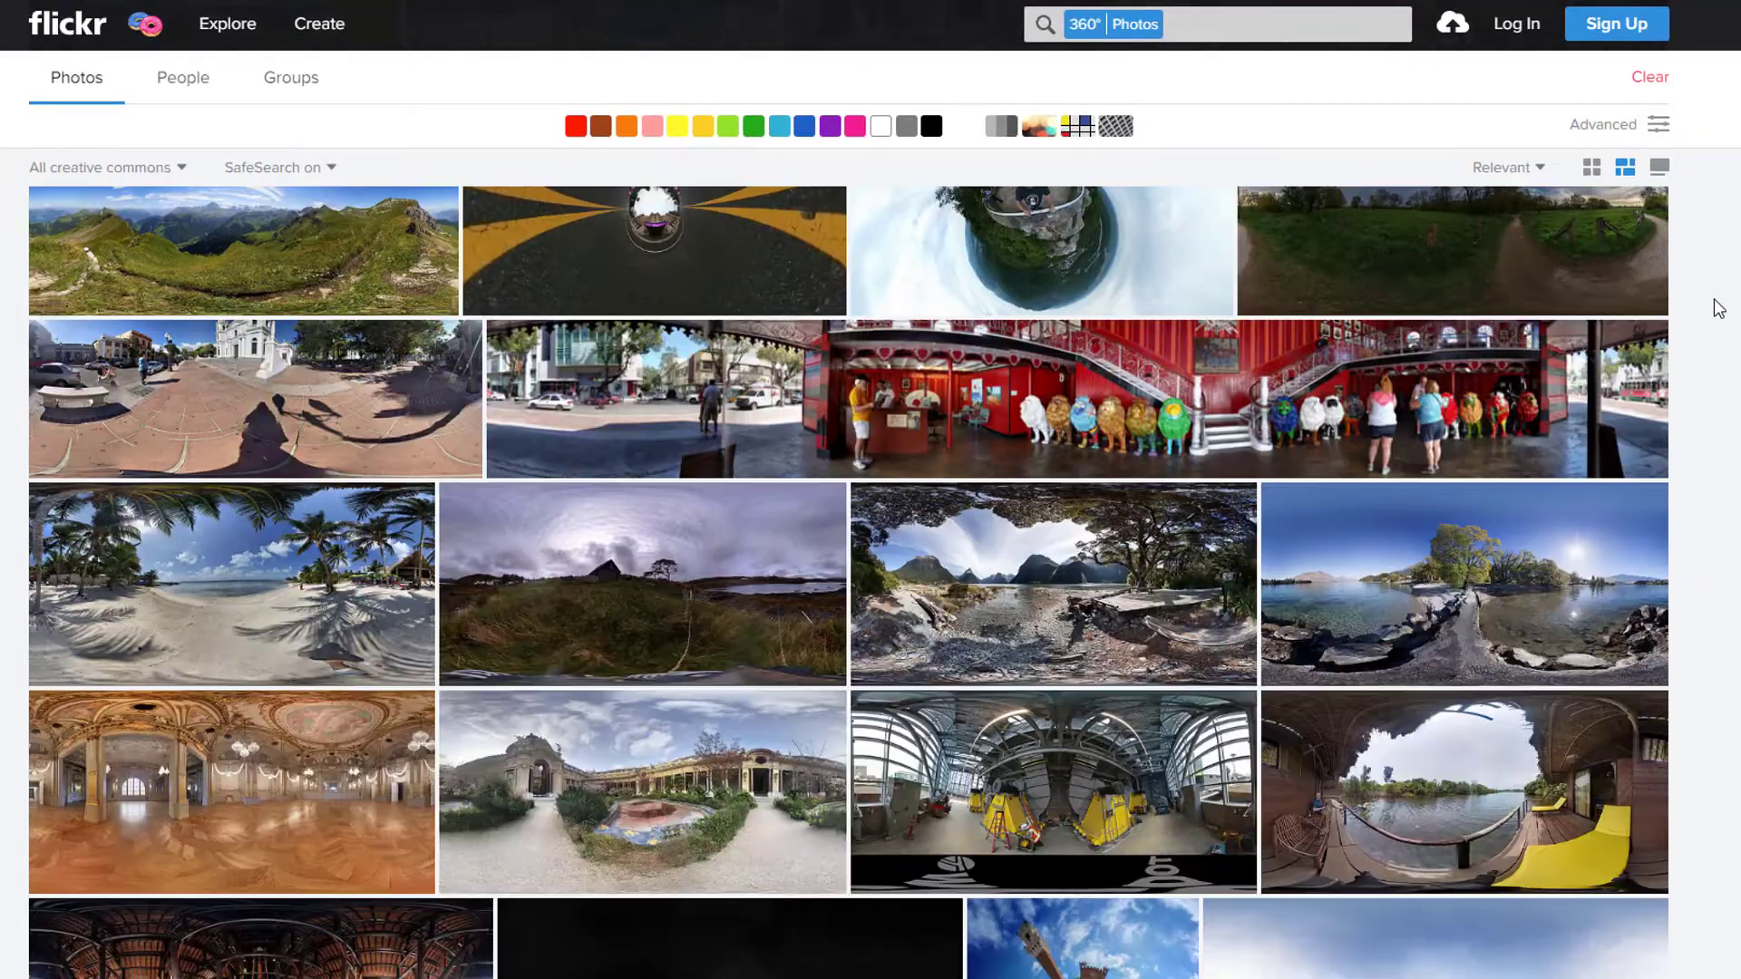
left_click(288, 801)
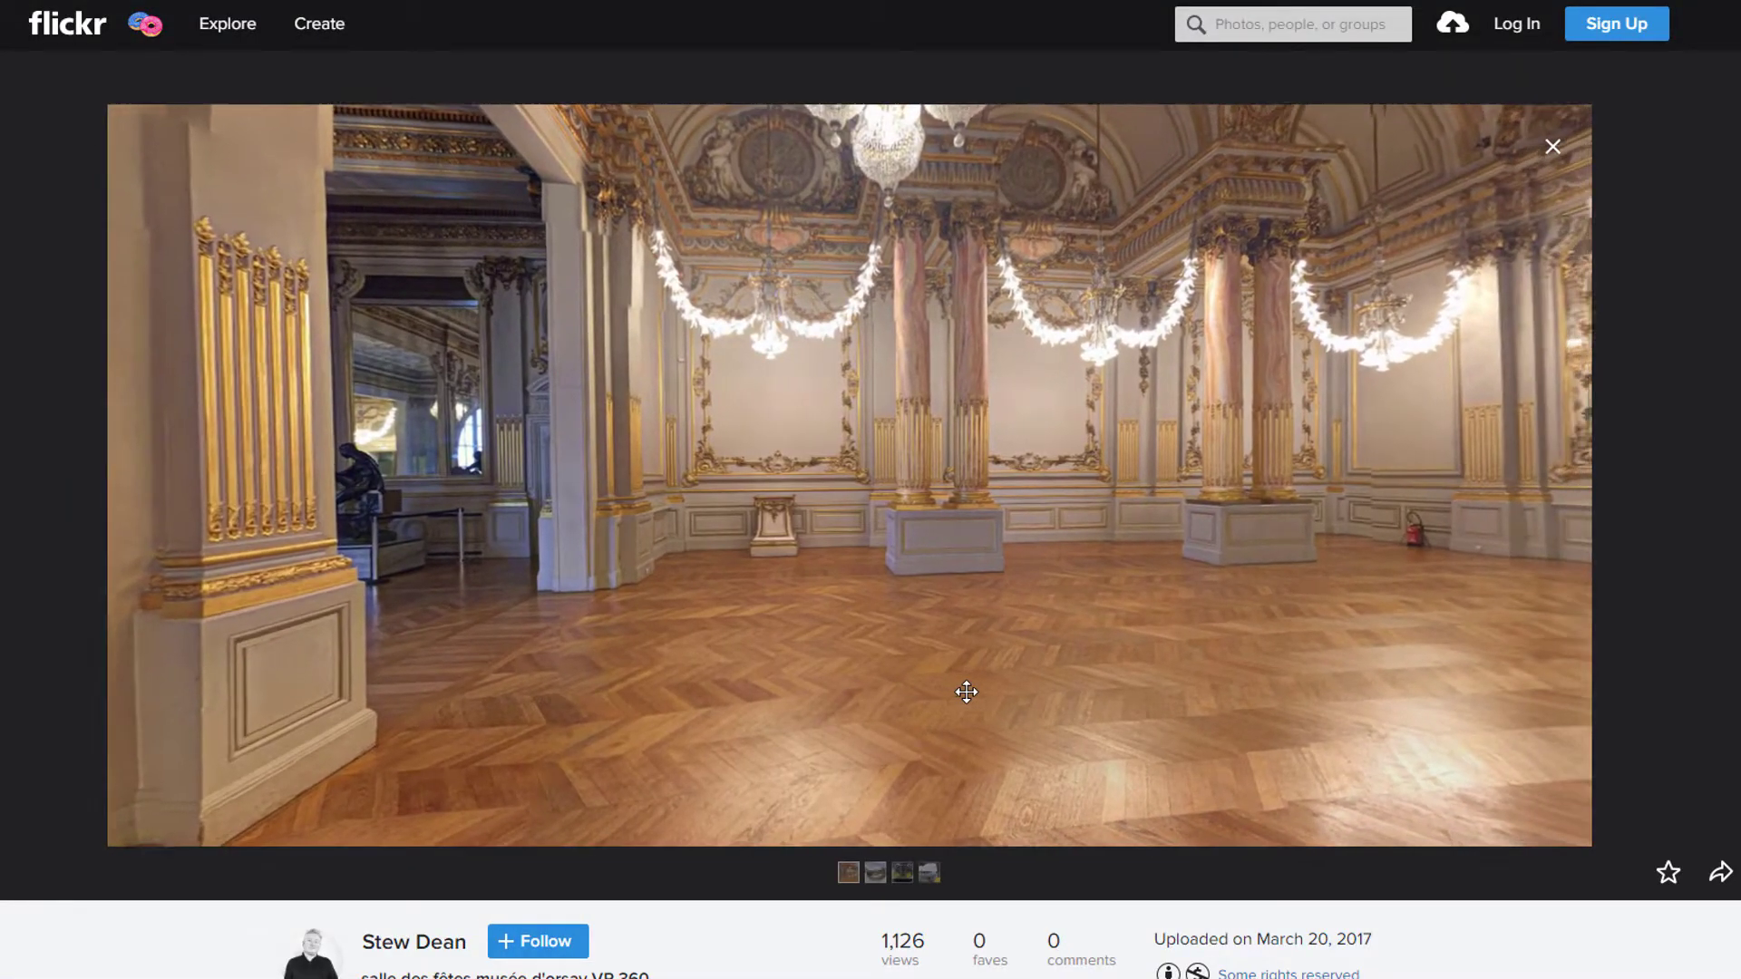
Step: Download the Large 2048 × 1024 panorama and save it as 'clue room' in the Thinglink Demo folder
left_click_drag(1068, 612, 952, 635)
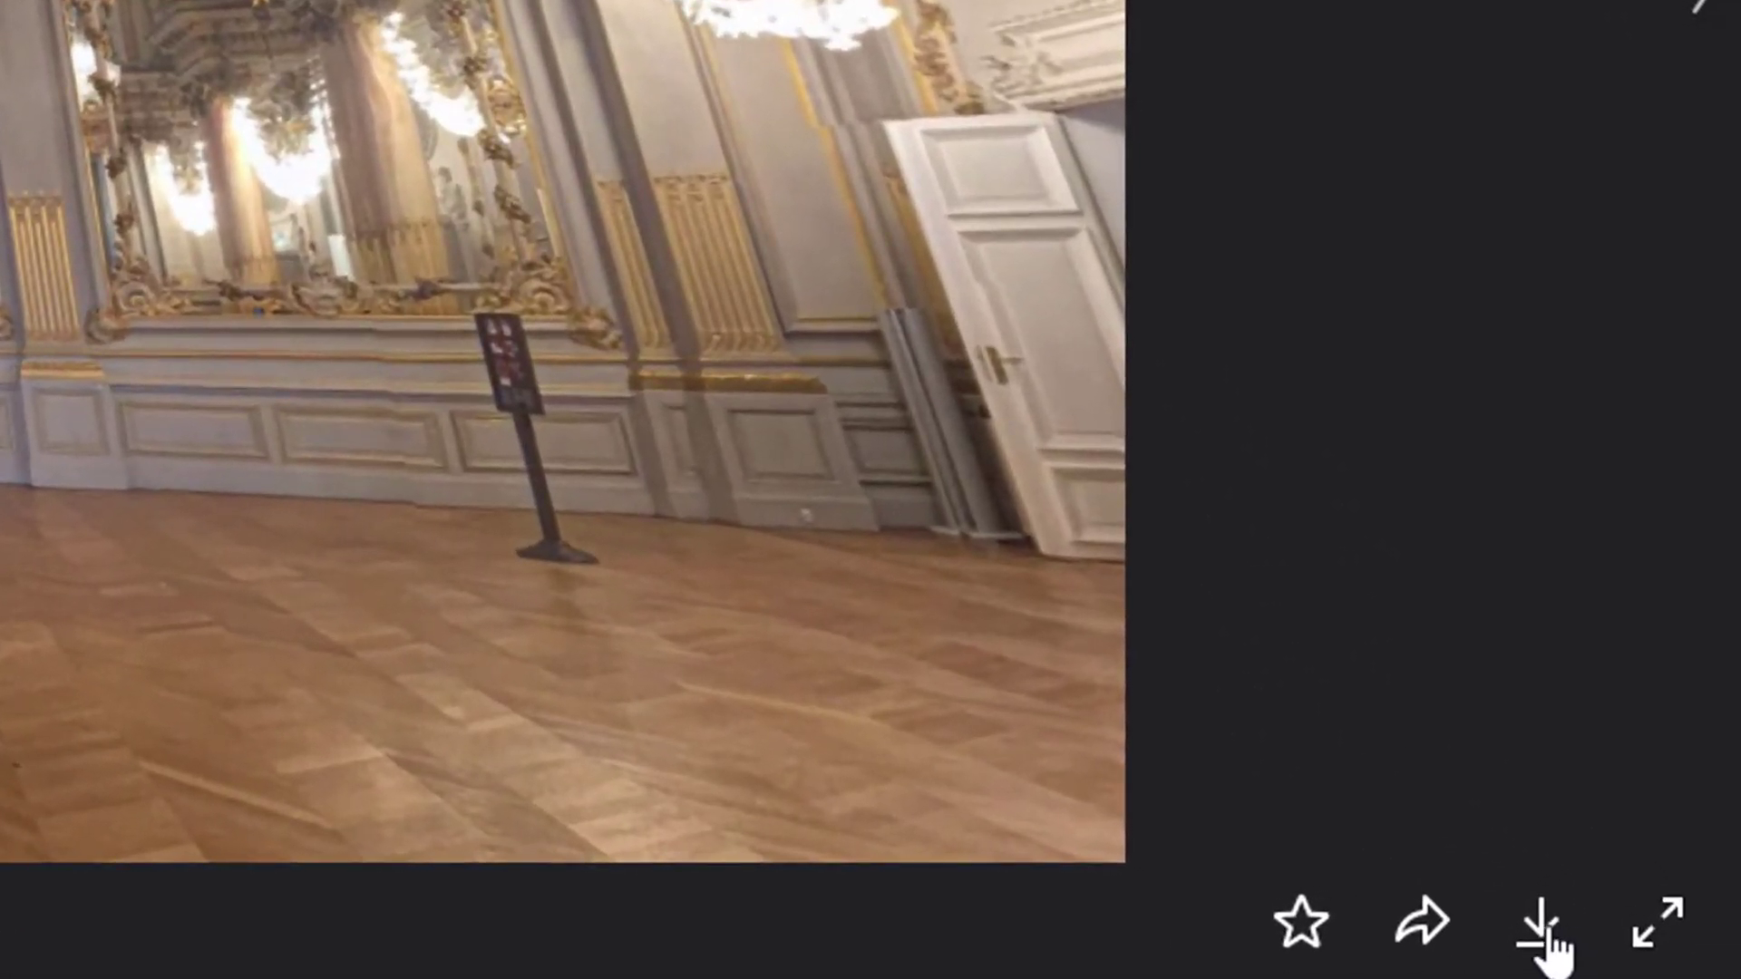
left_click(1546, 934)
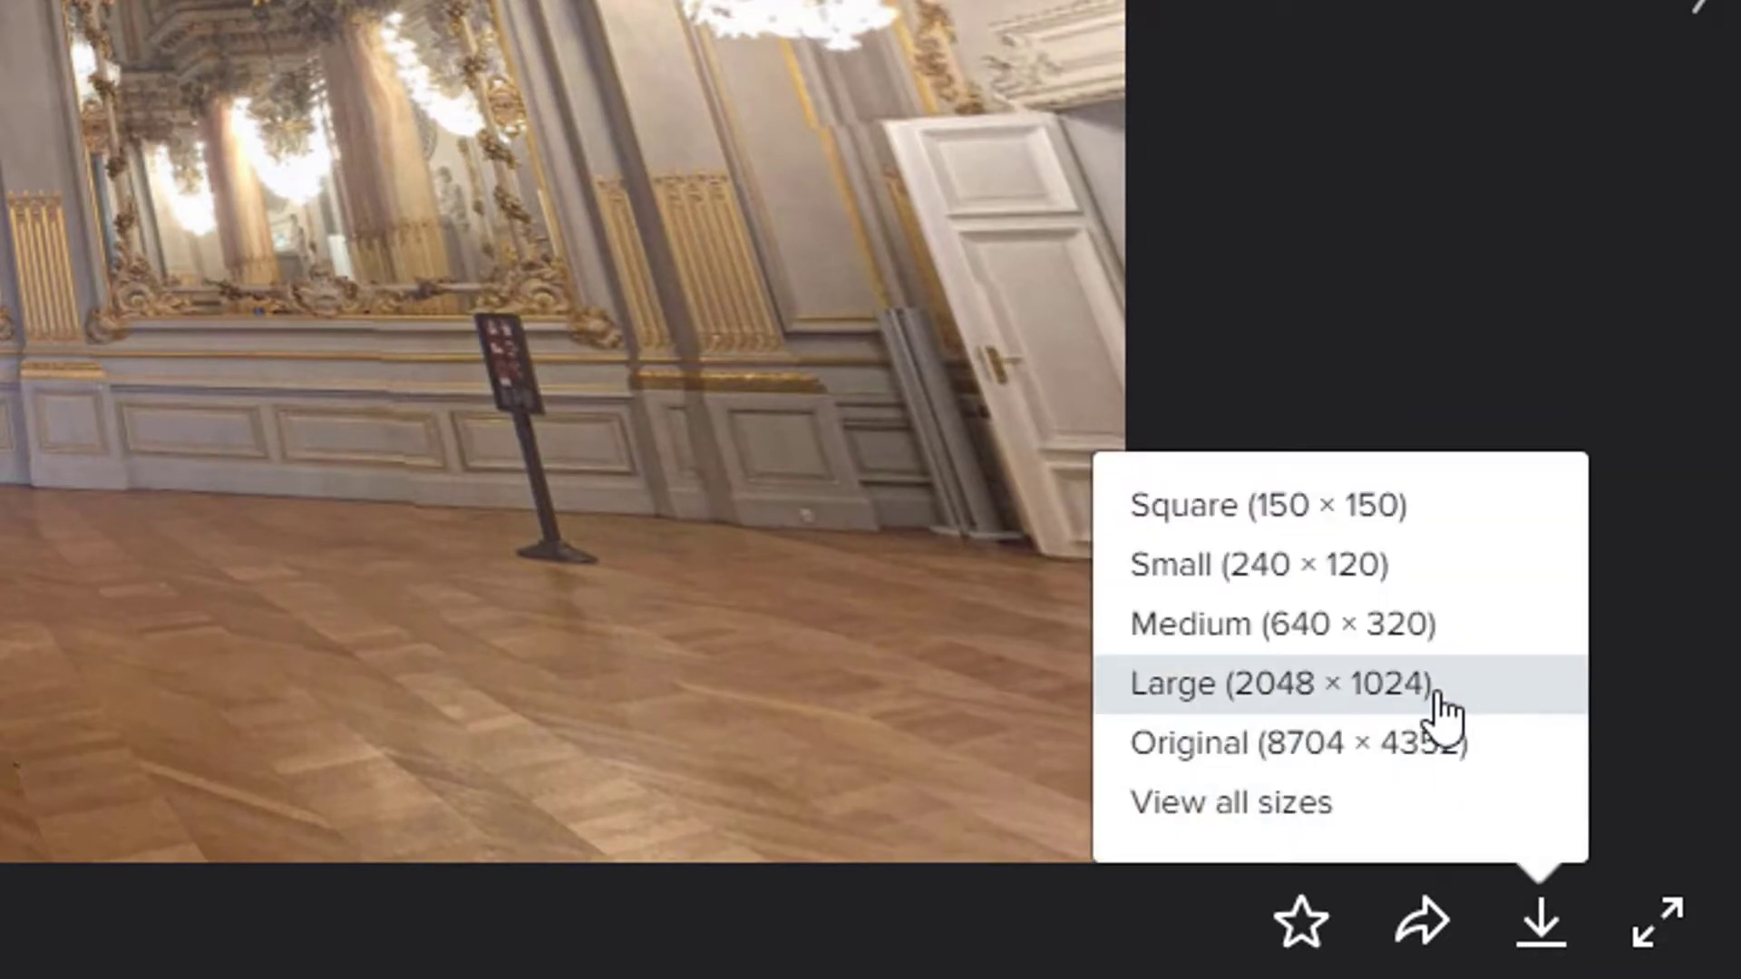
left_click(1442, 707)
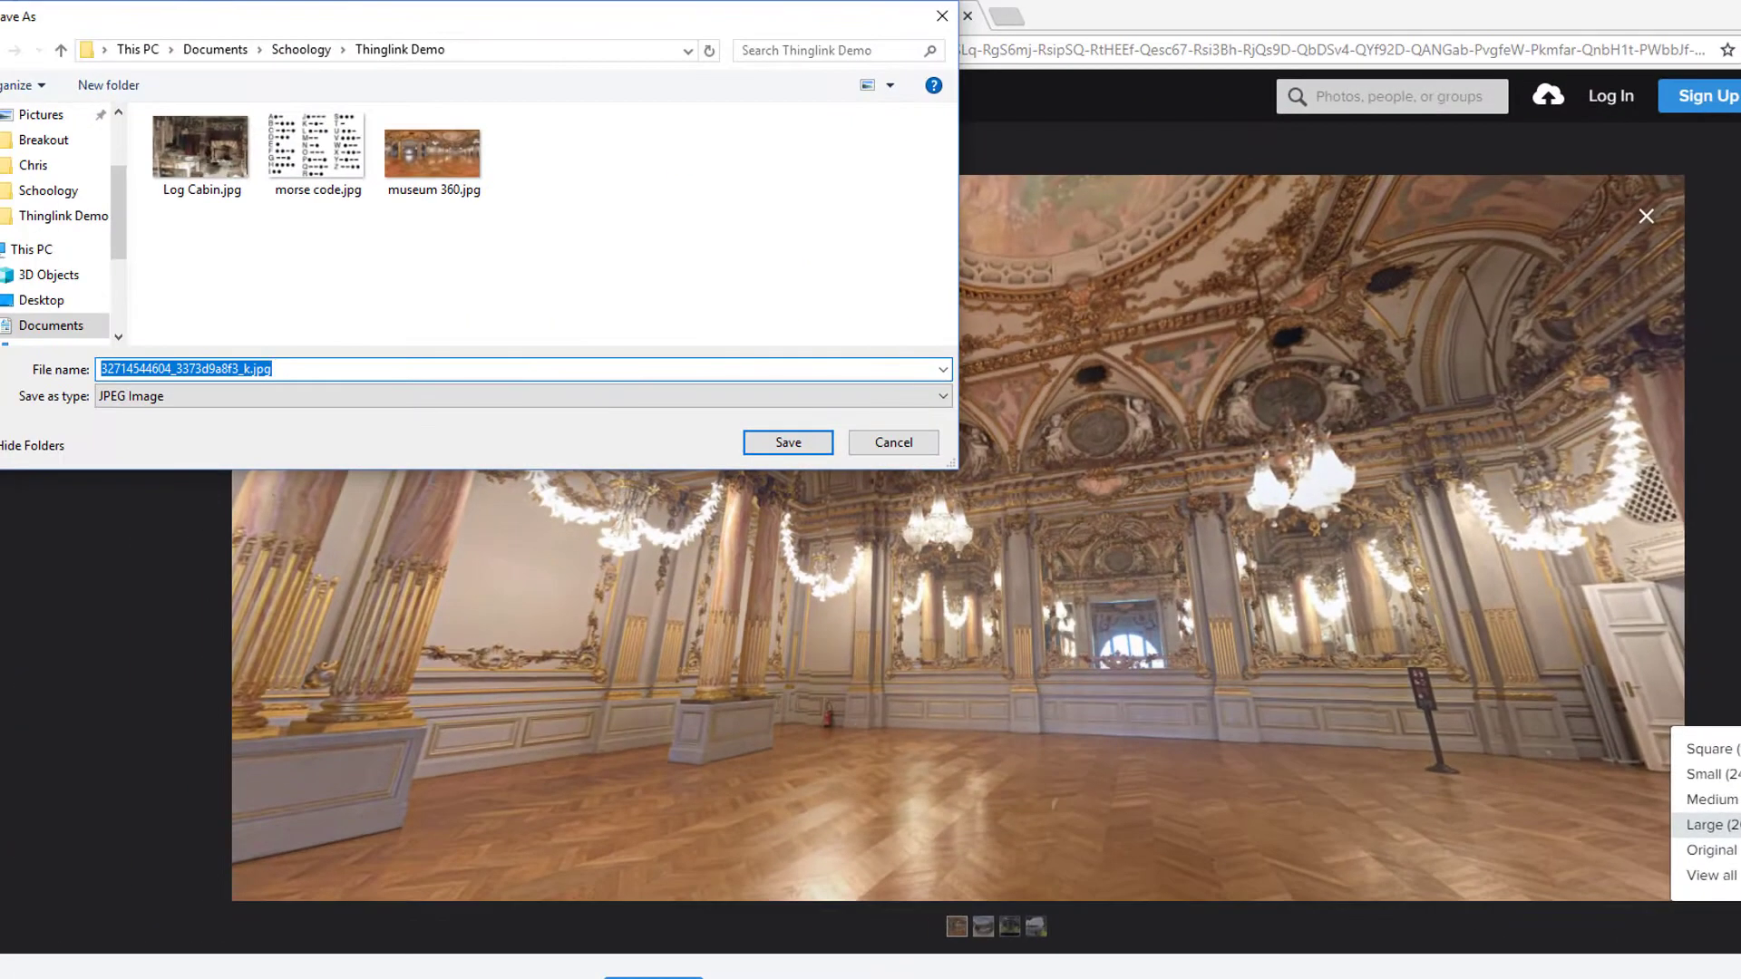
type("ballroom")
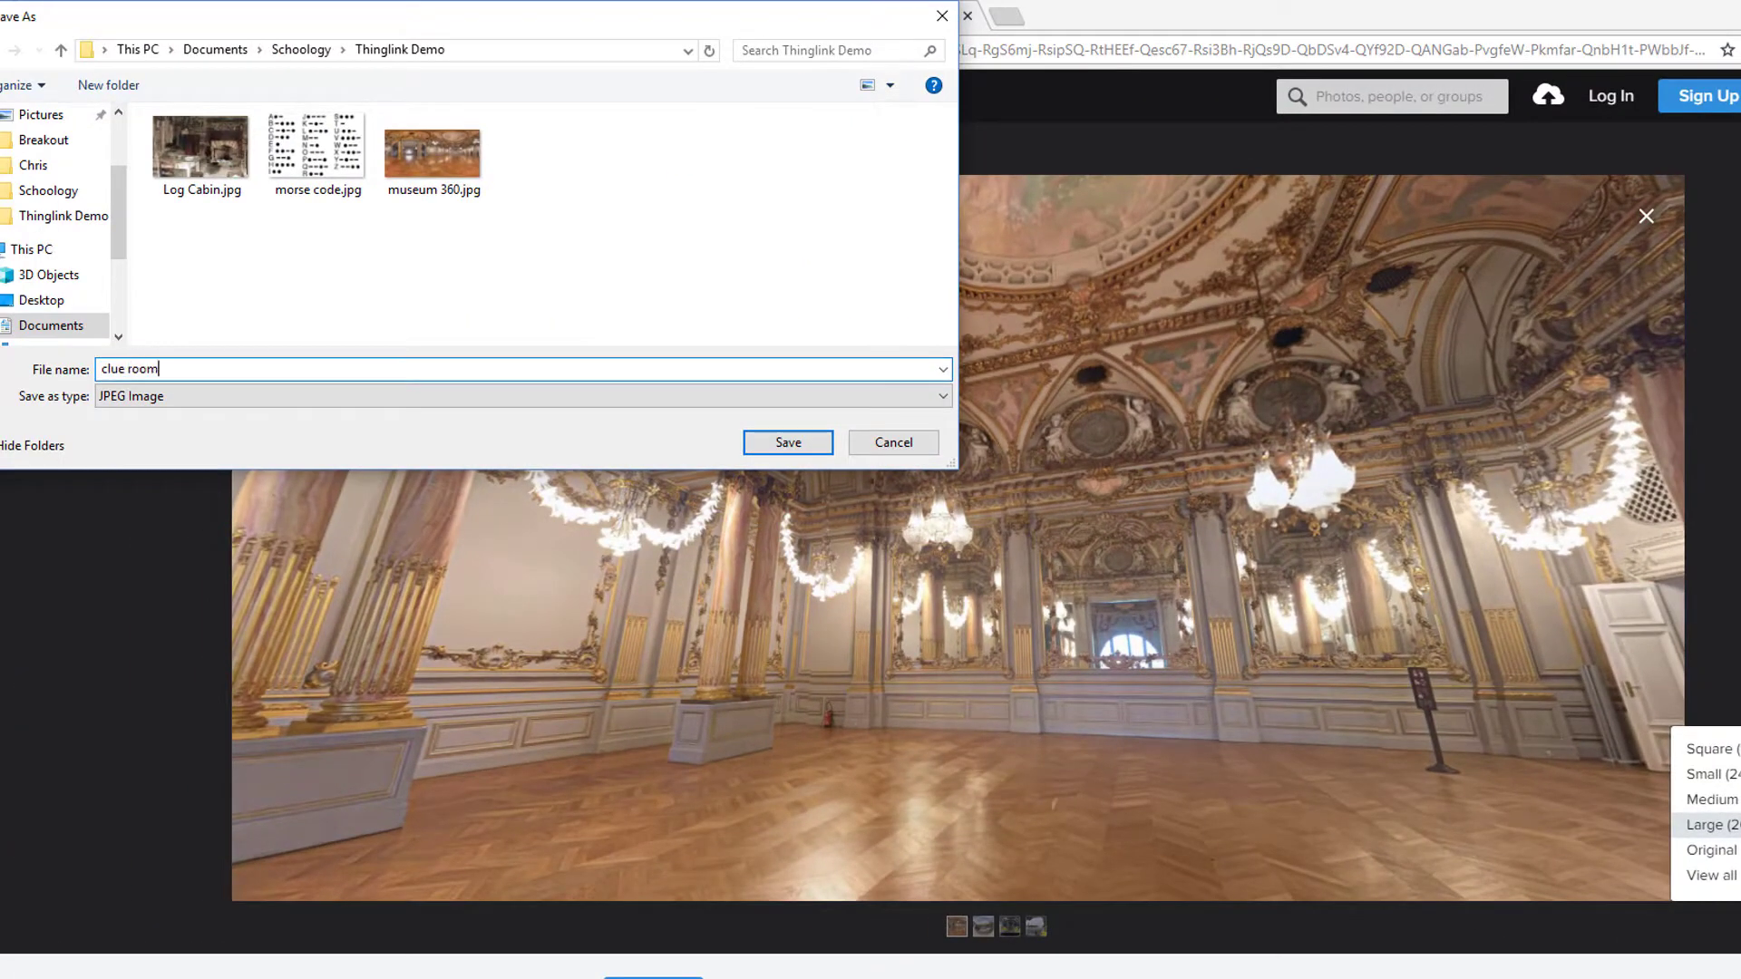
key("Return")
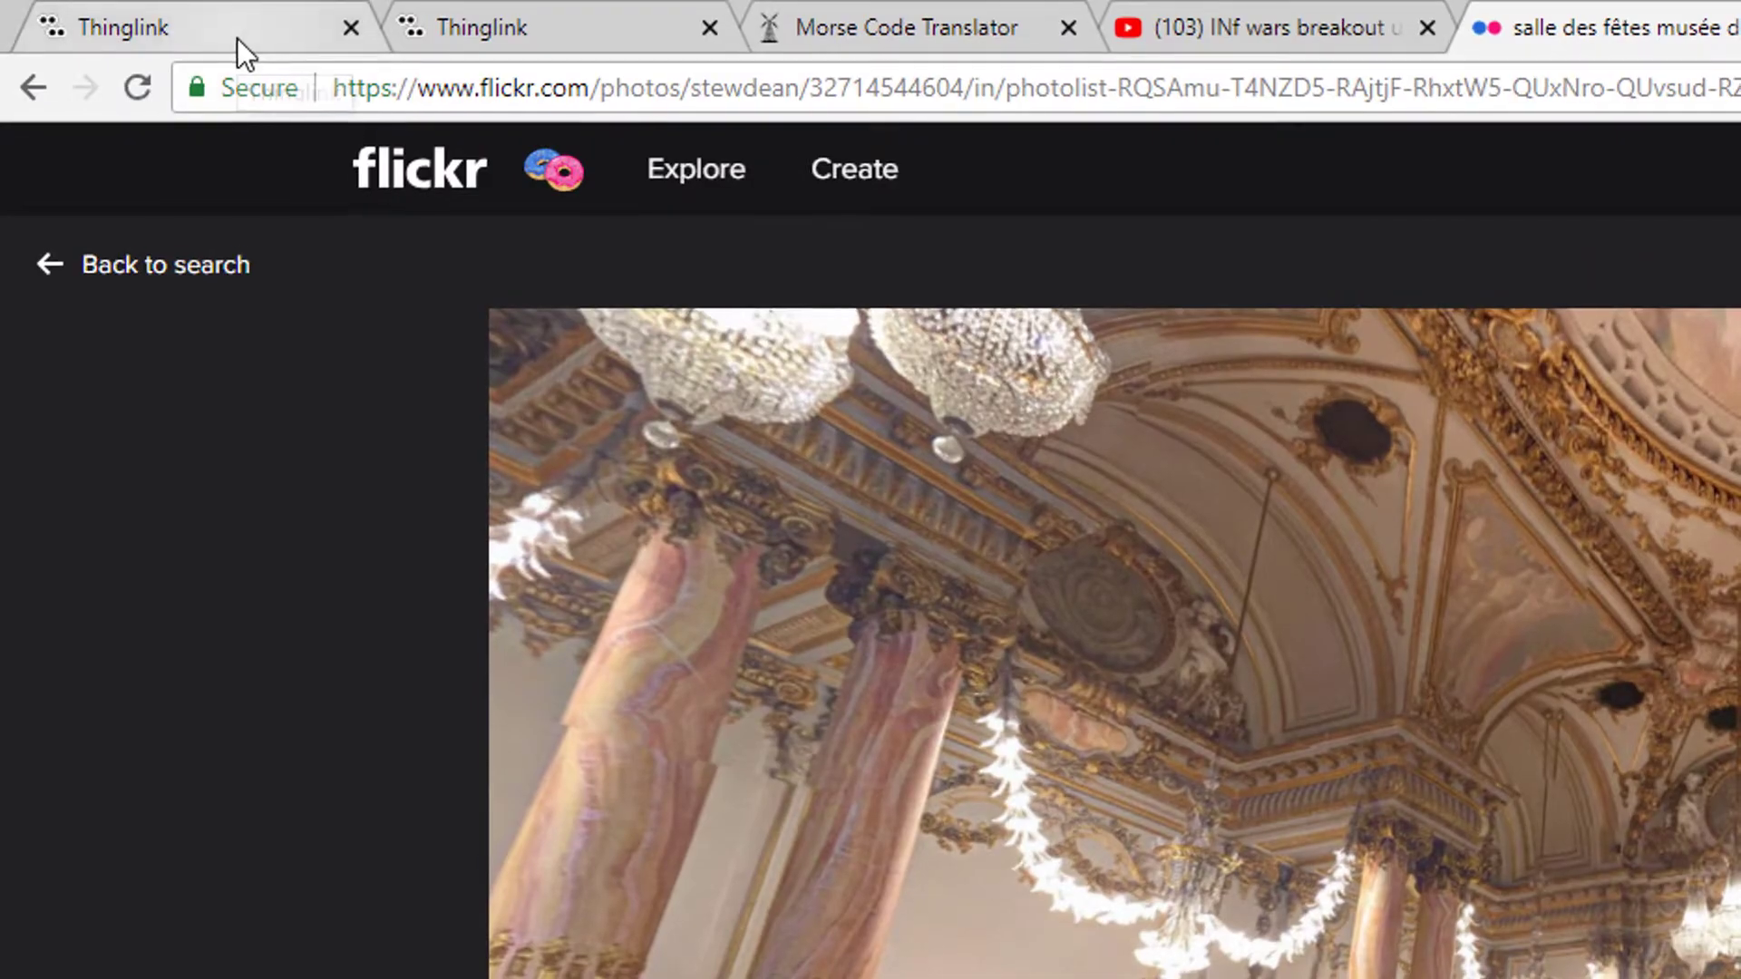
Step: Upload clue room.jpg to ThingLink as a new 360°/VR image
left_click(237, 36)
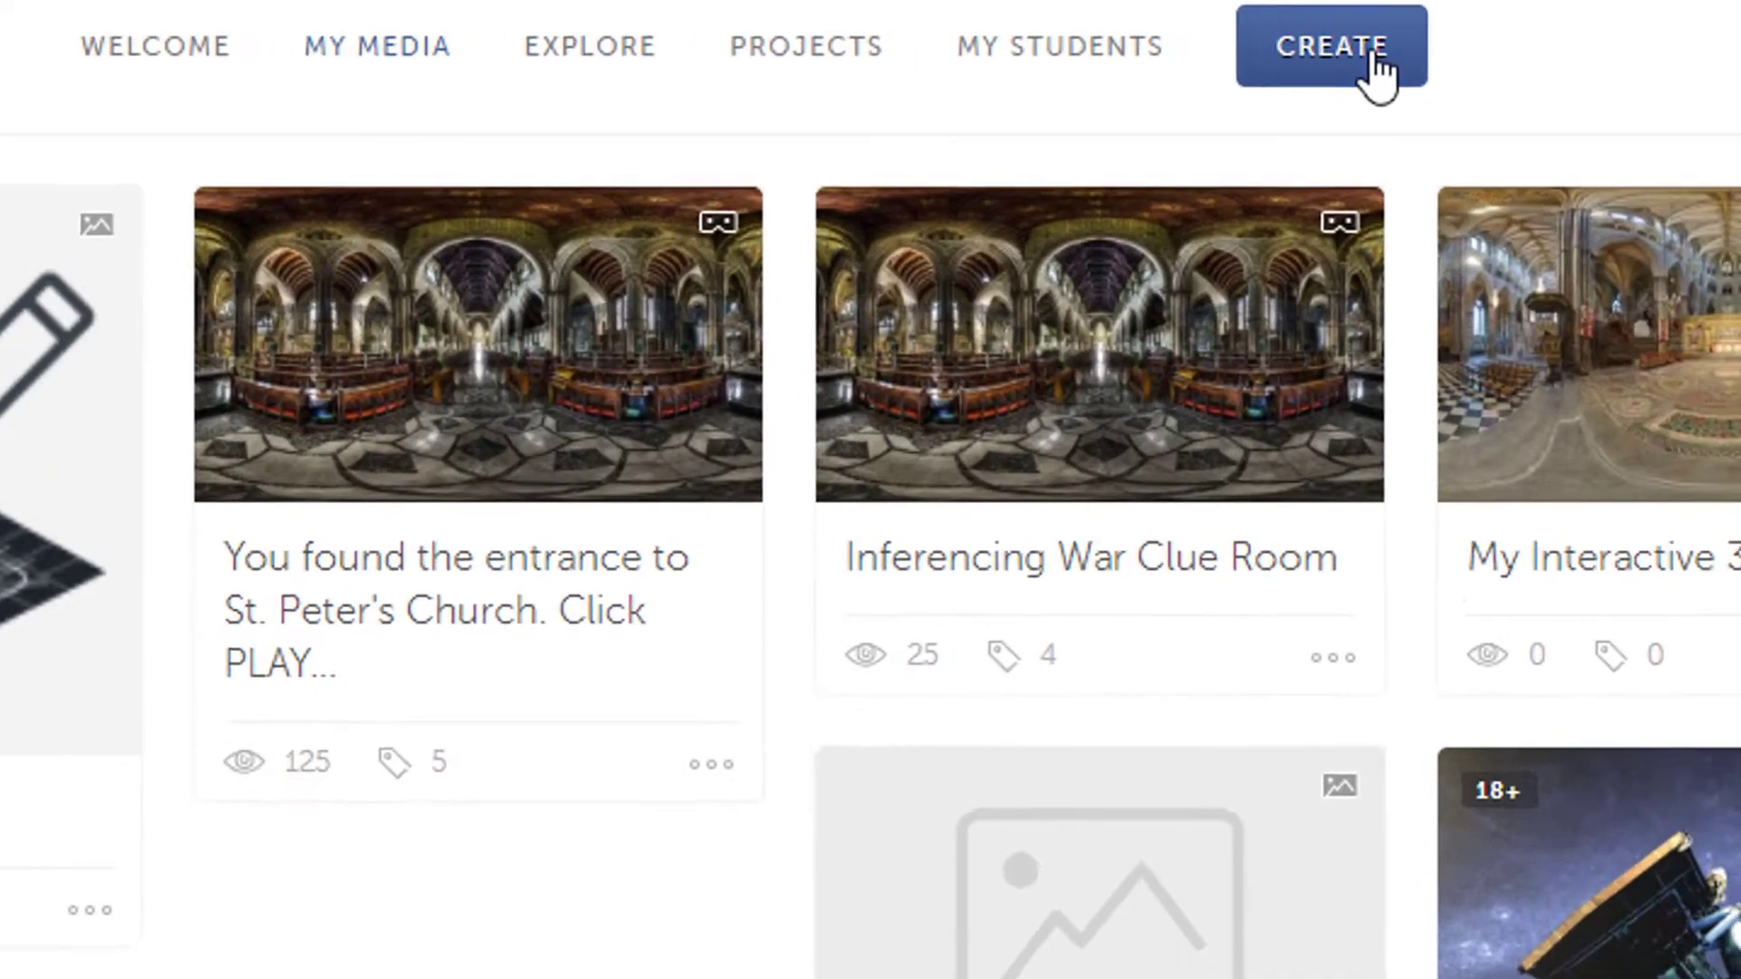
left_click(1664, 55)
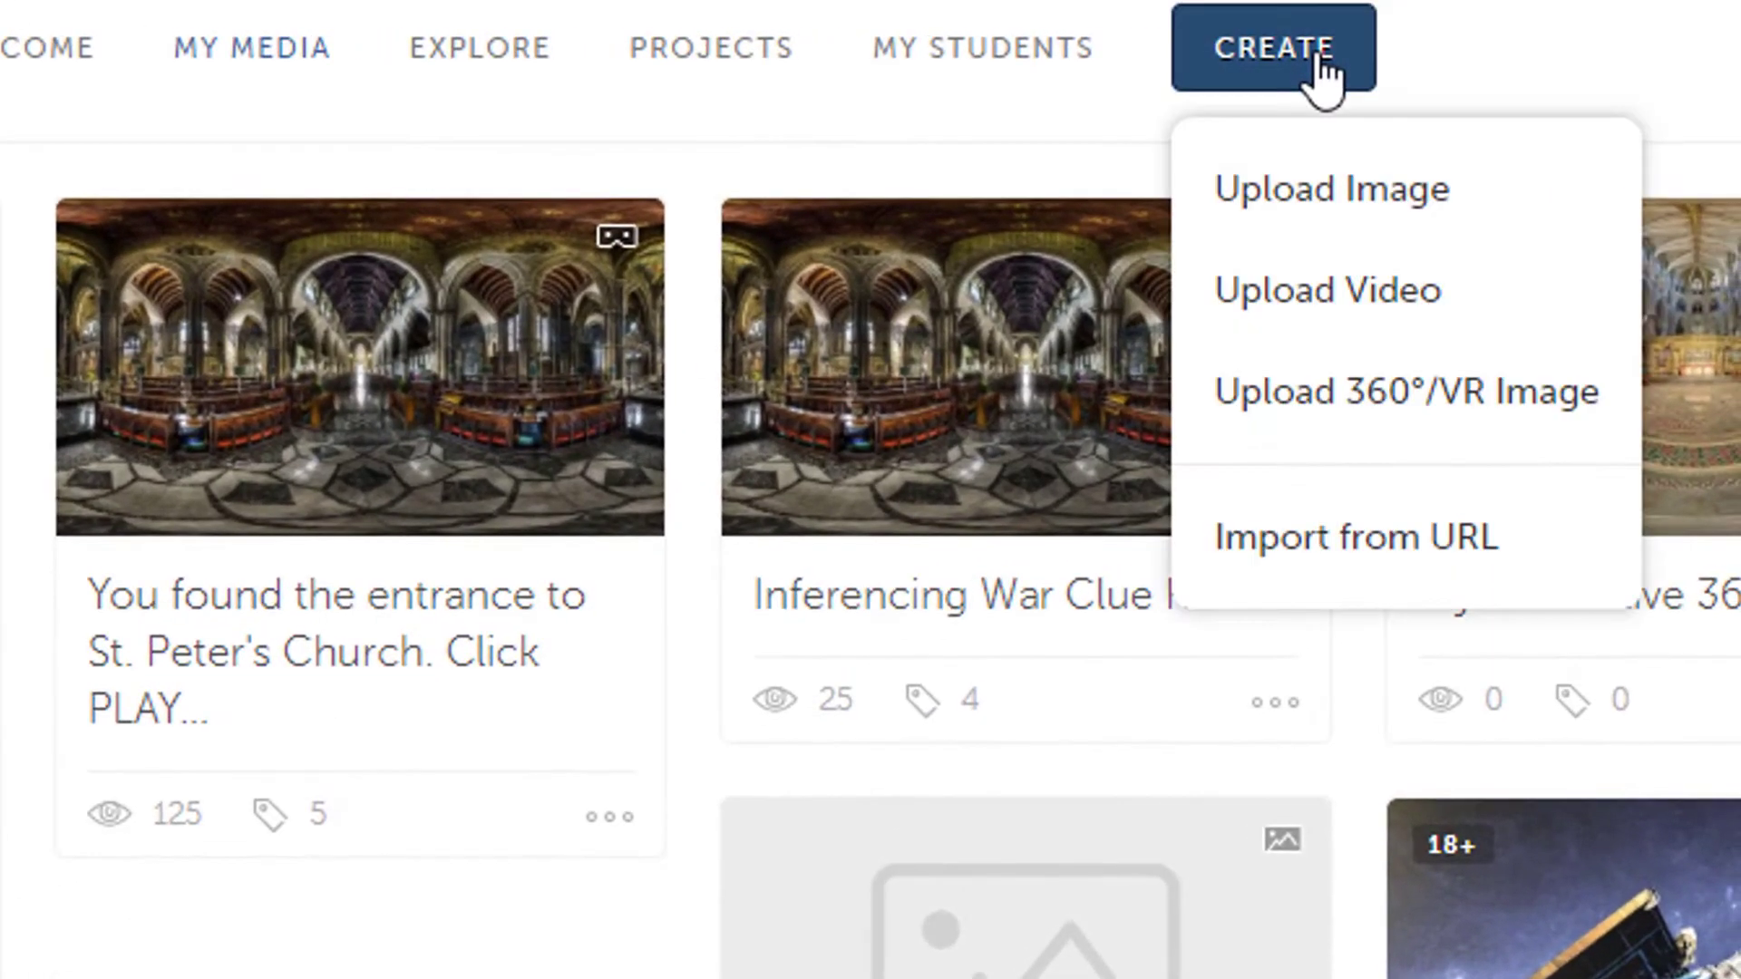
left_click(1526, 415)
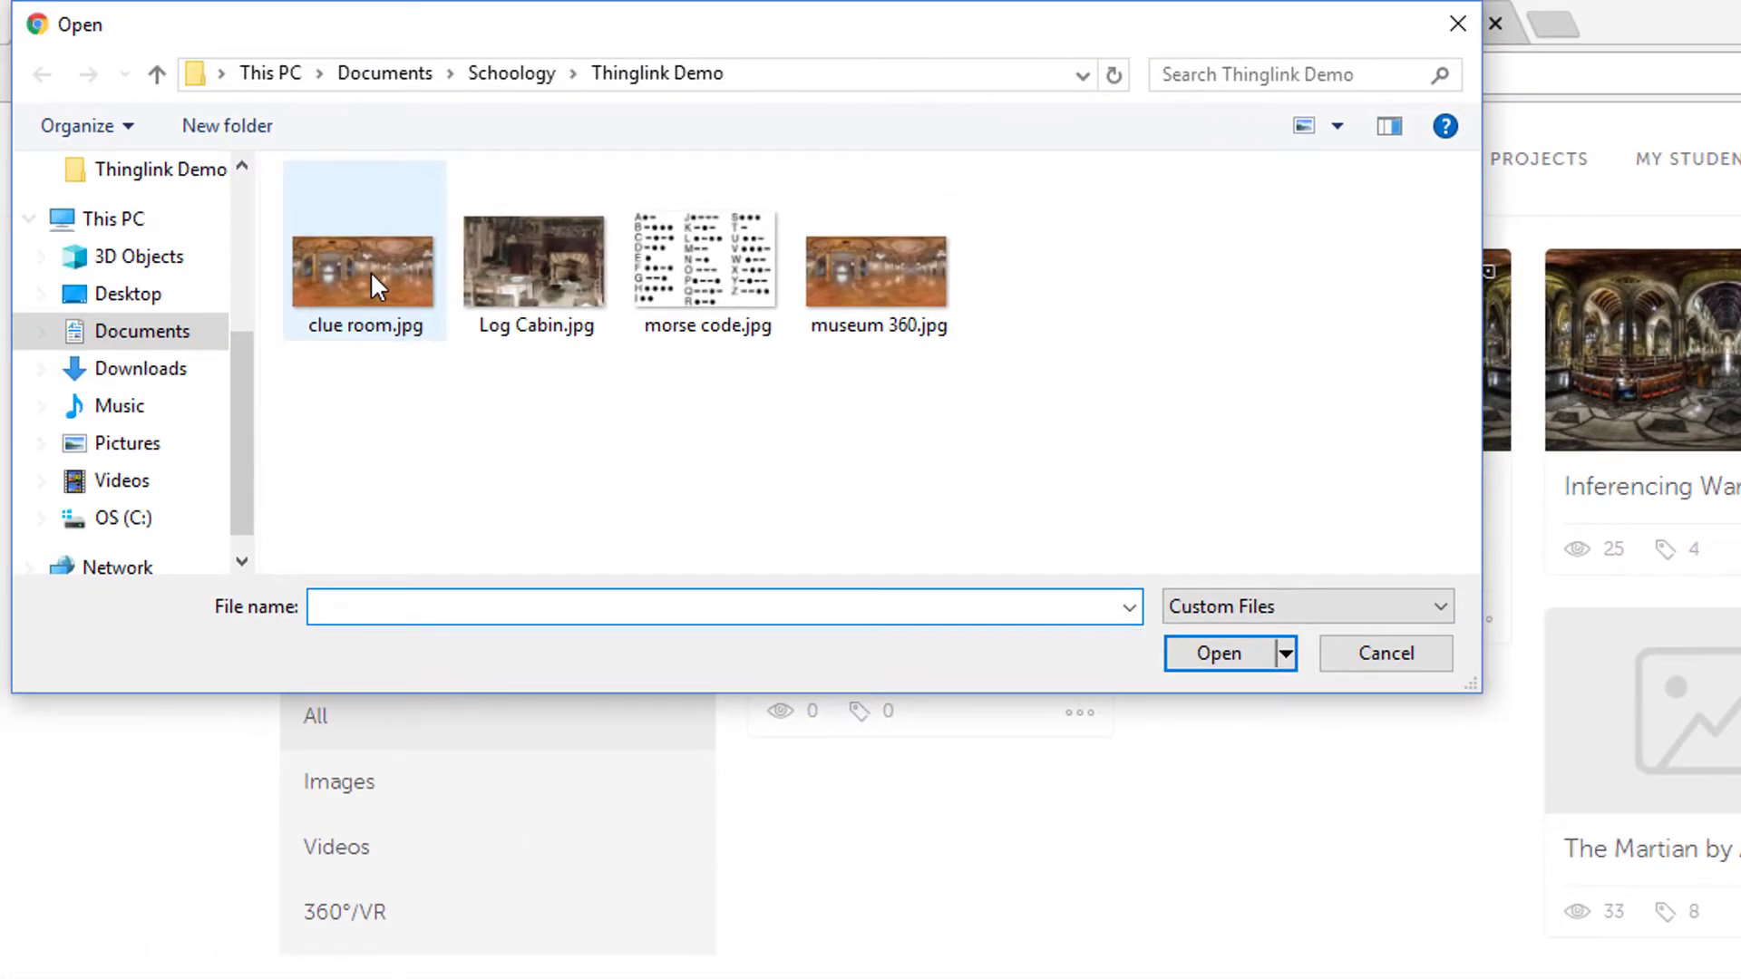
left_click(370, 270)
left_click(1263, 661)
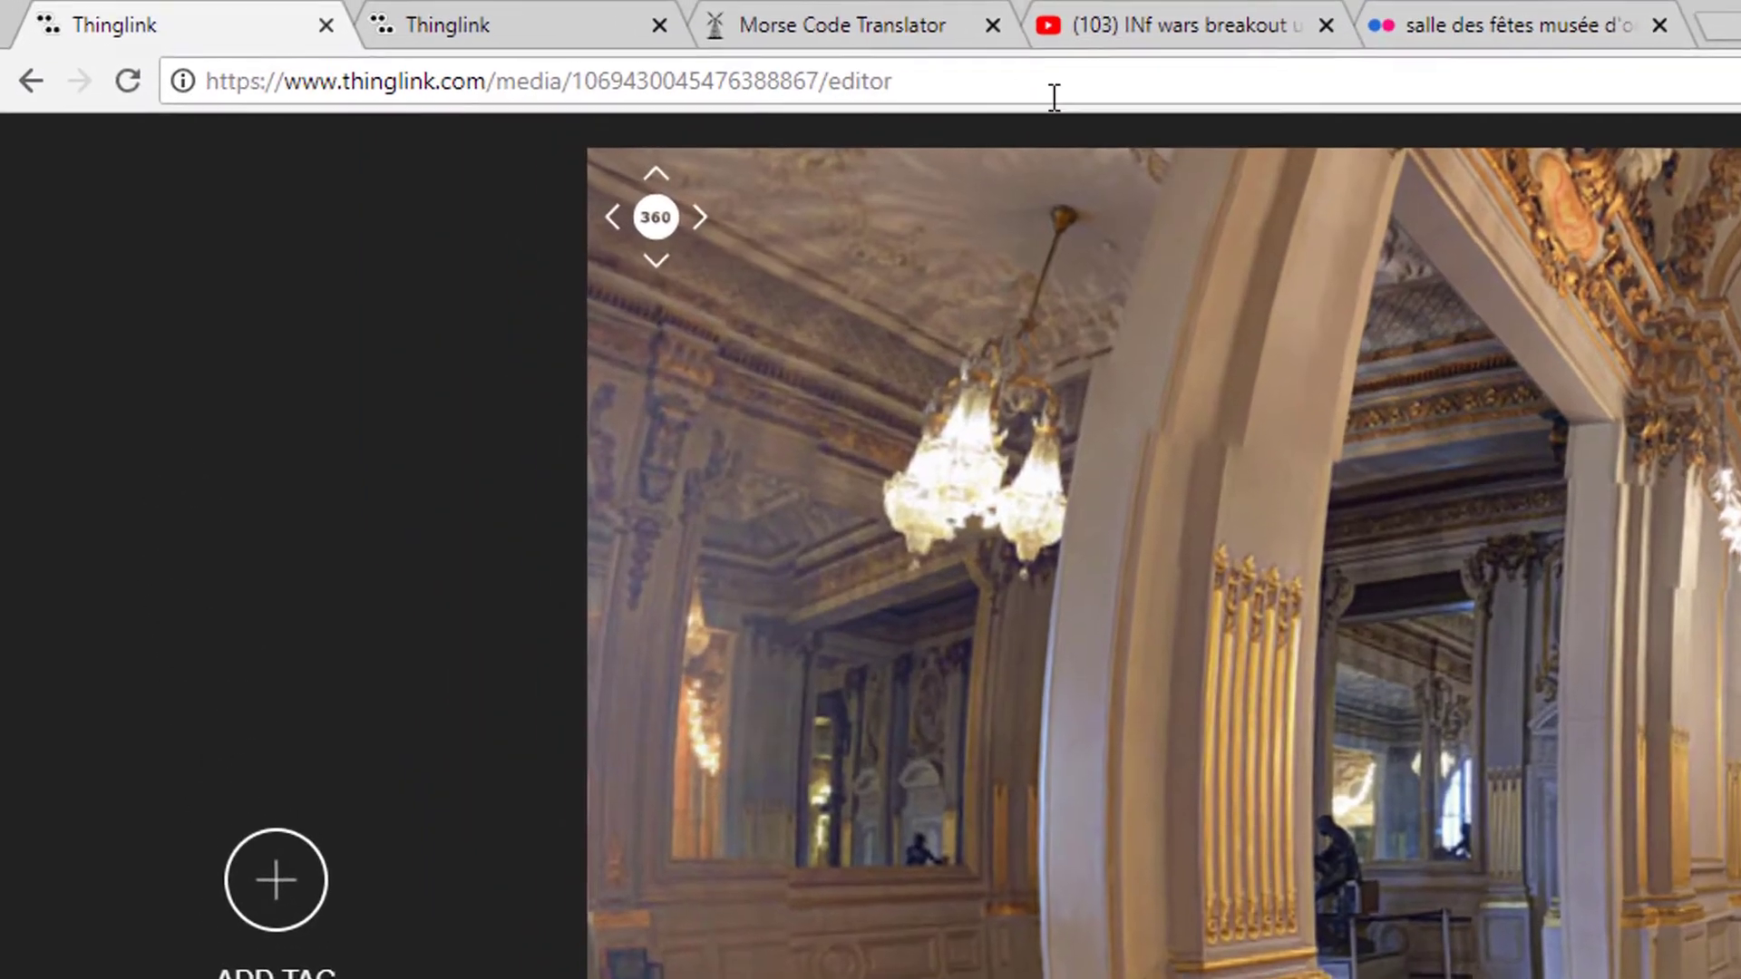
left_click(869, 25)
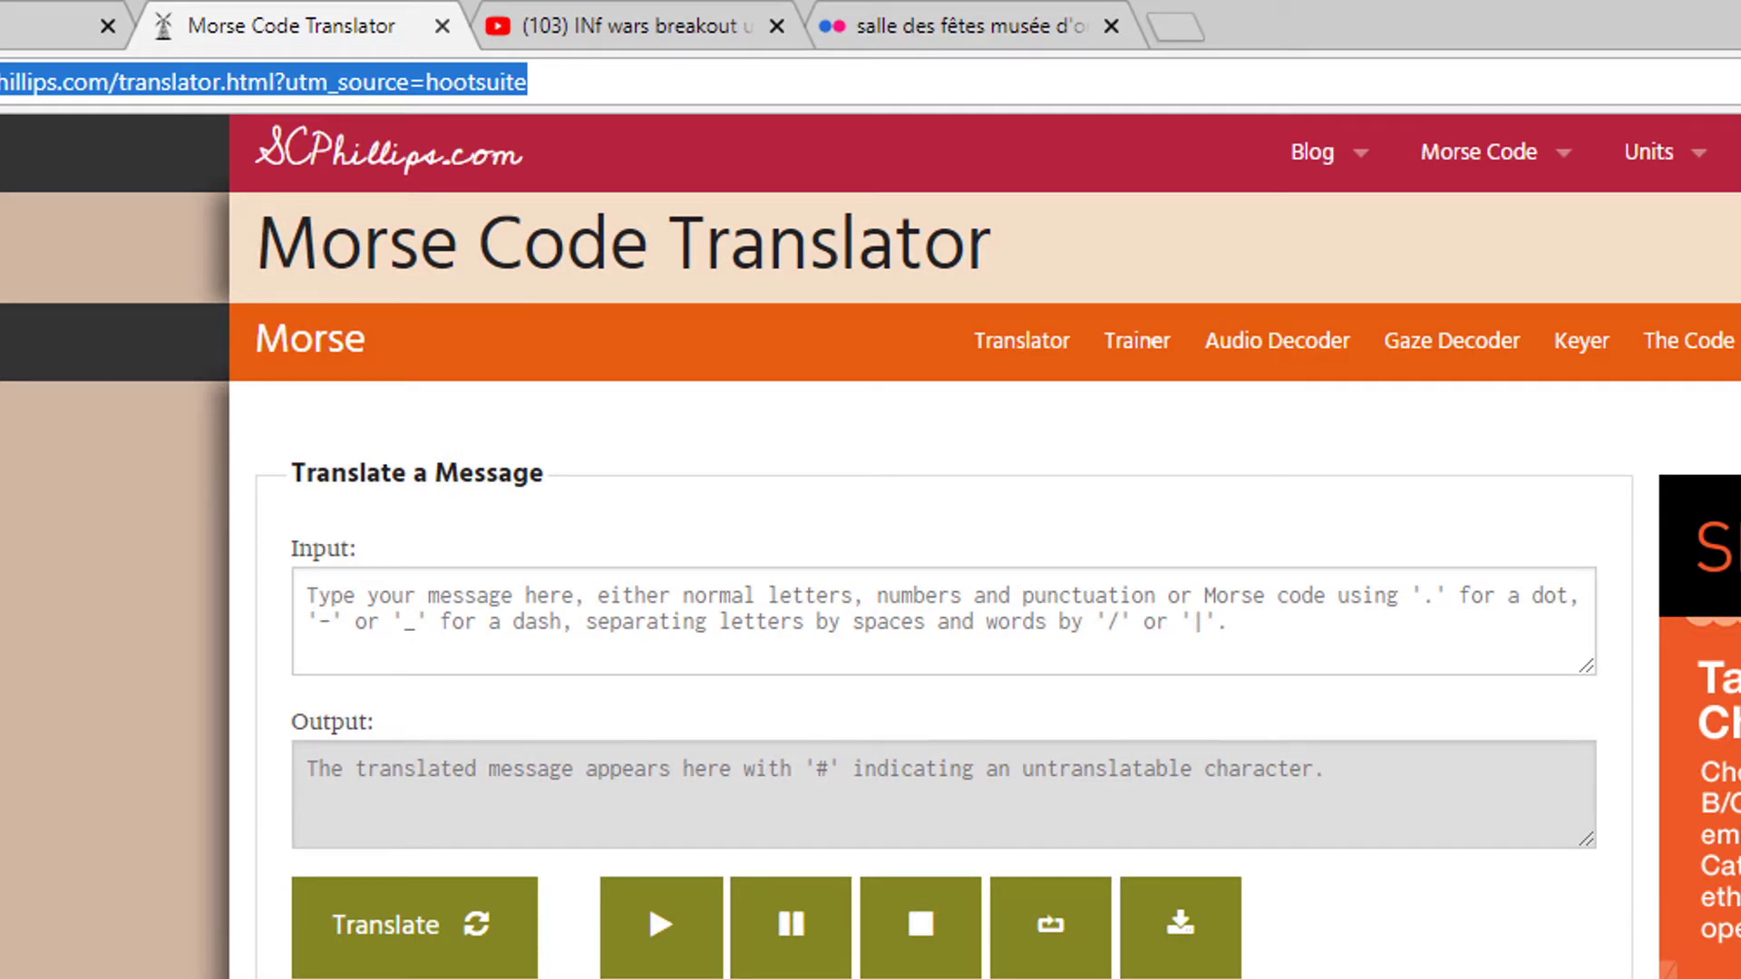
Step: Back in the ThingLink editor, turn the panorama toward the mirrored far wall and add a tag
left_click(230, 18)
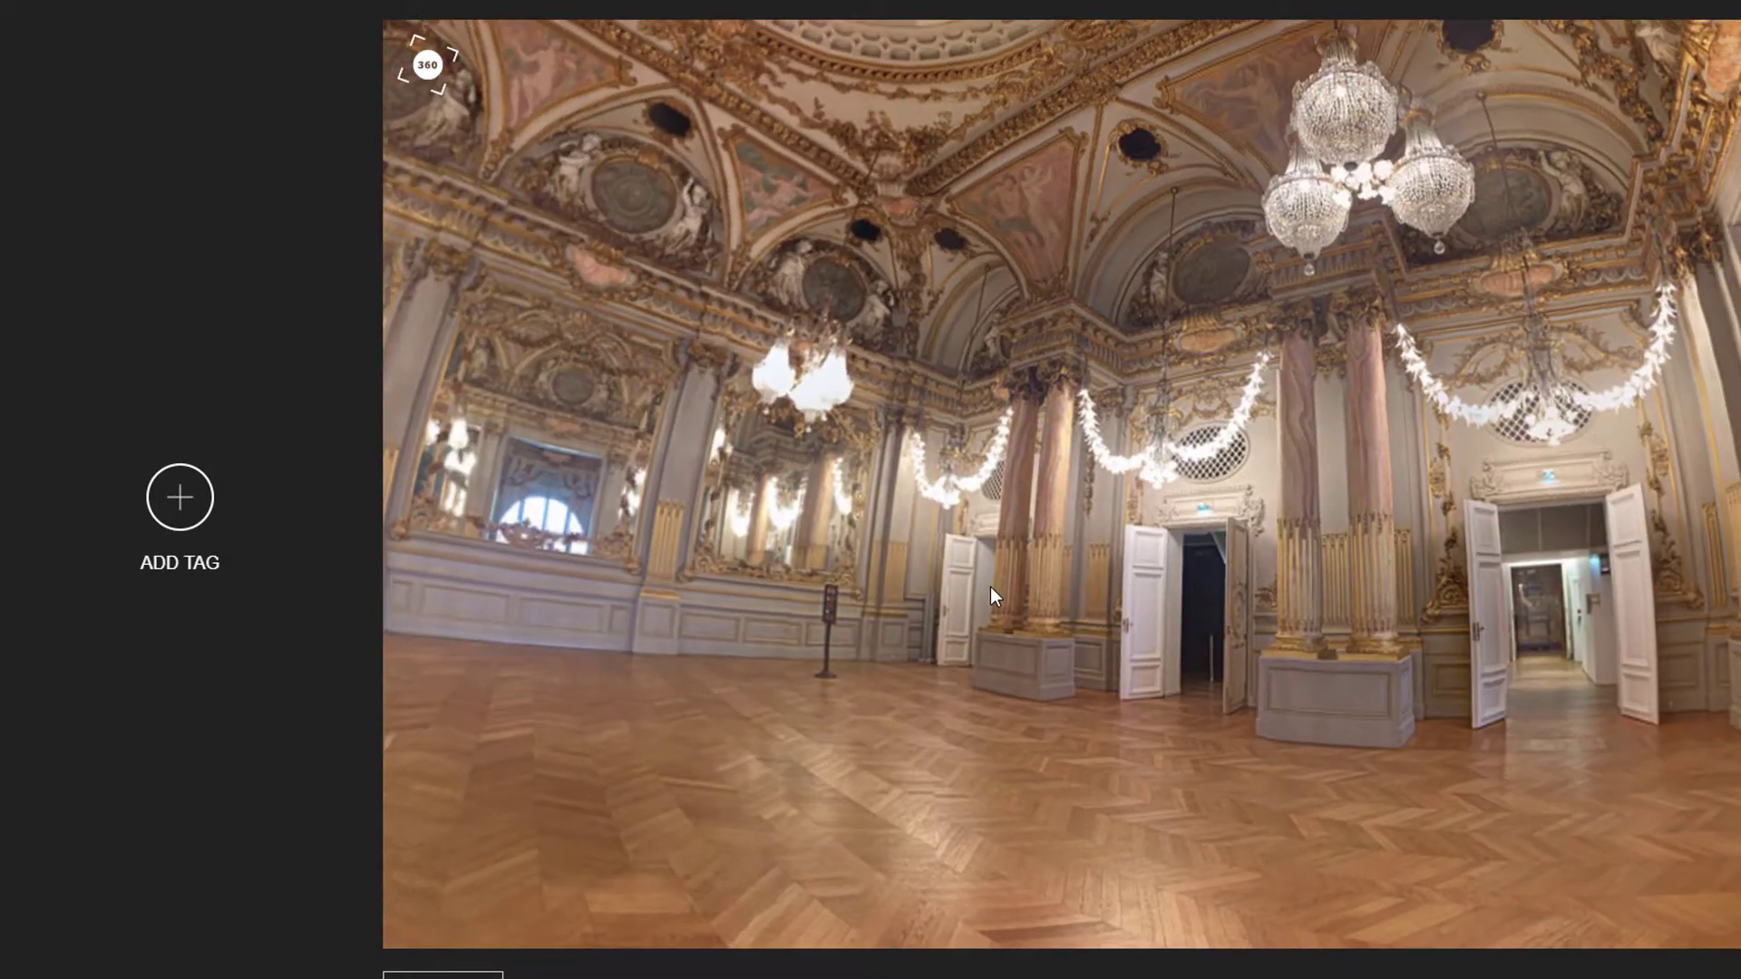
left_click_drag(990, 586, 1276, 591)
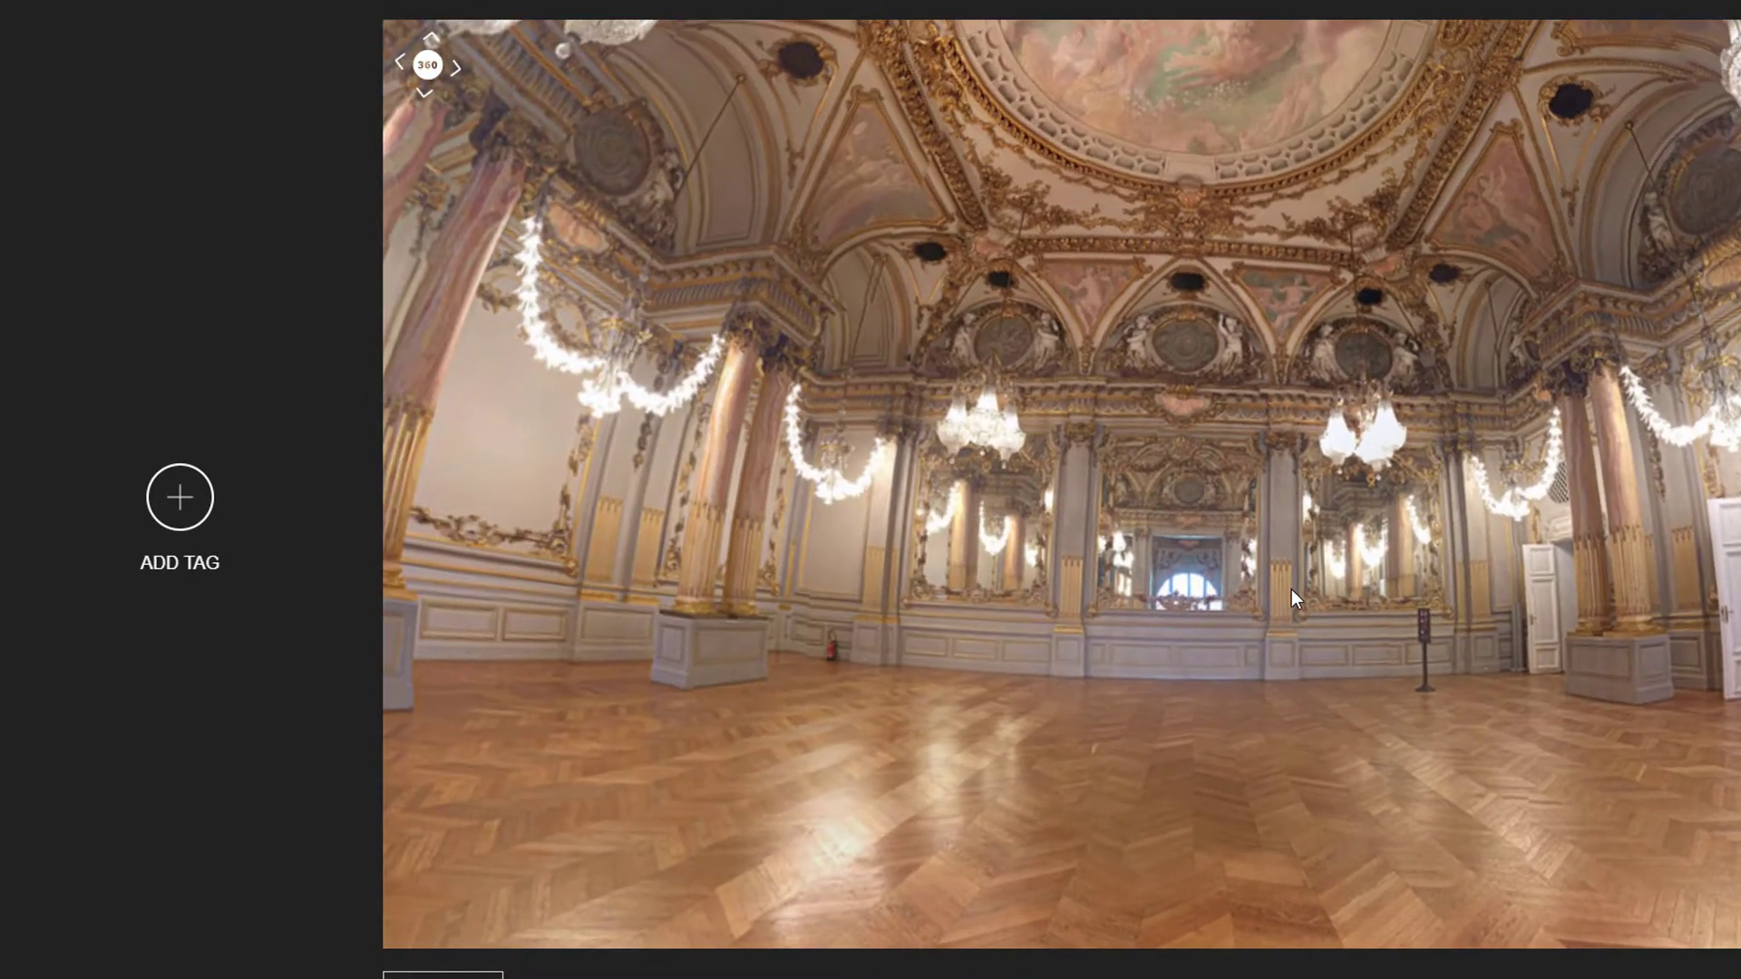
left_click(179, 497)
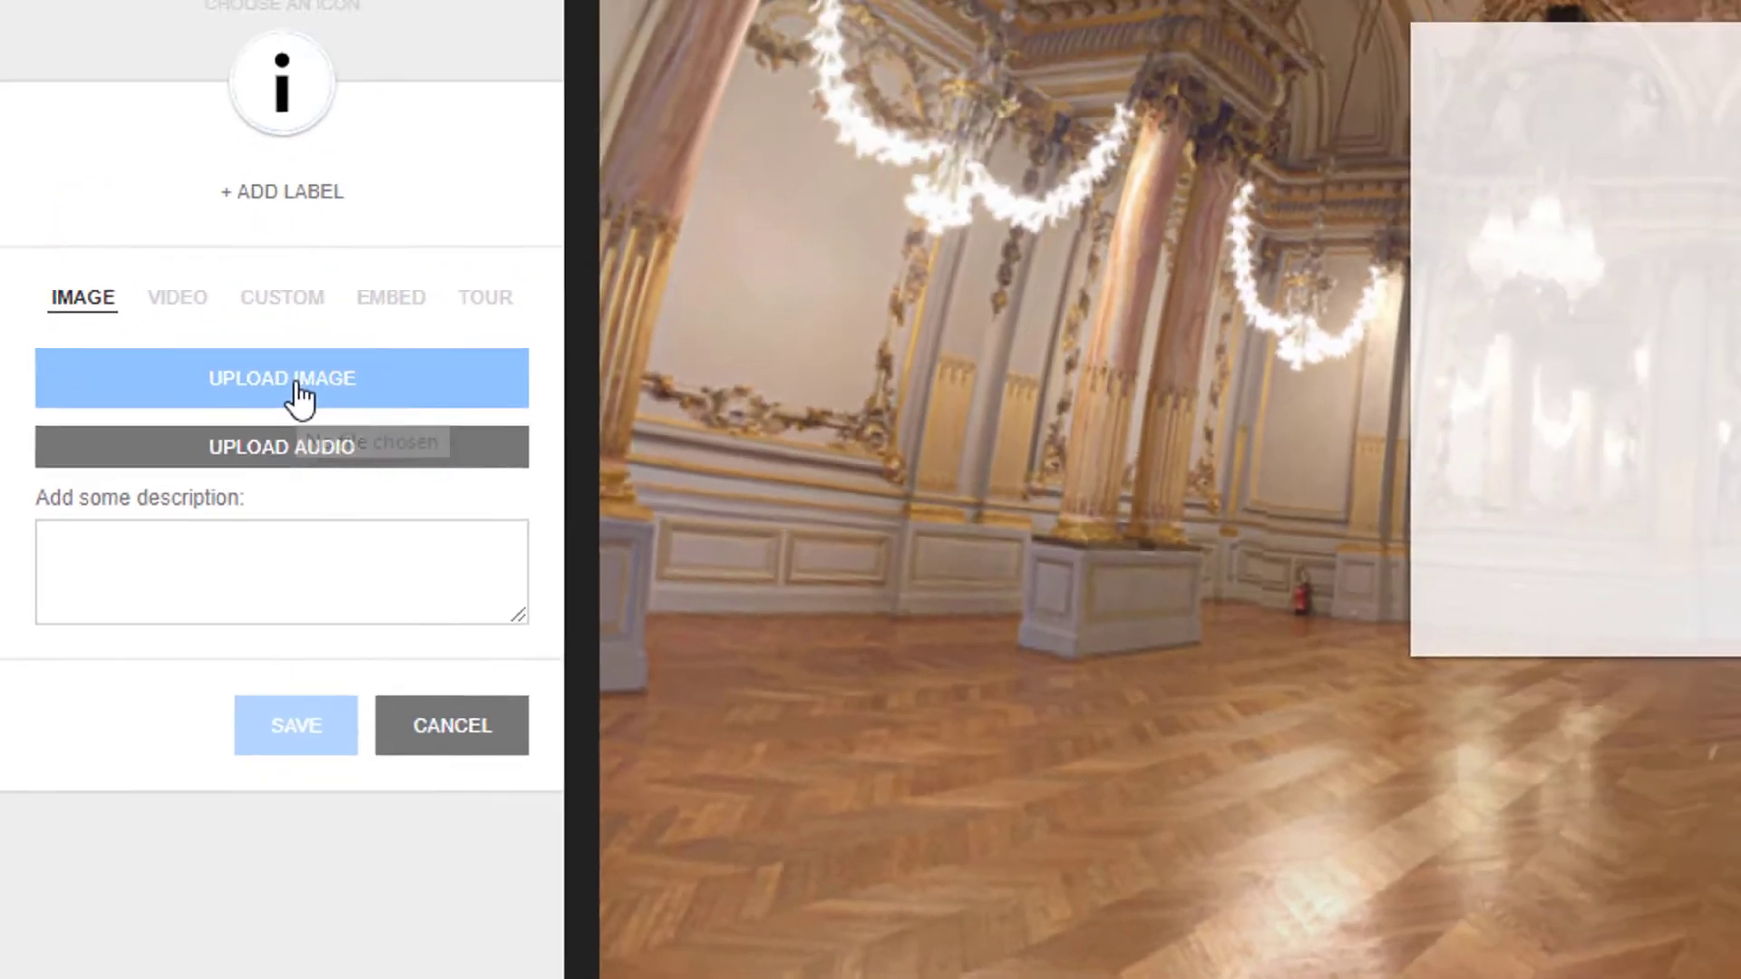
Step: Attach morse code.jpg to the tag and paste the Morse translator link as its description
left_click(377, 250)
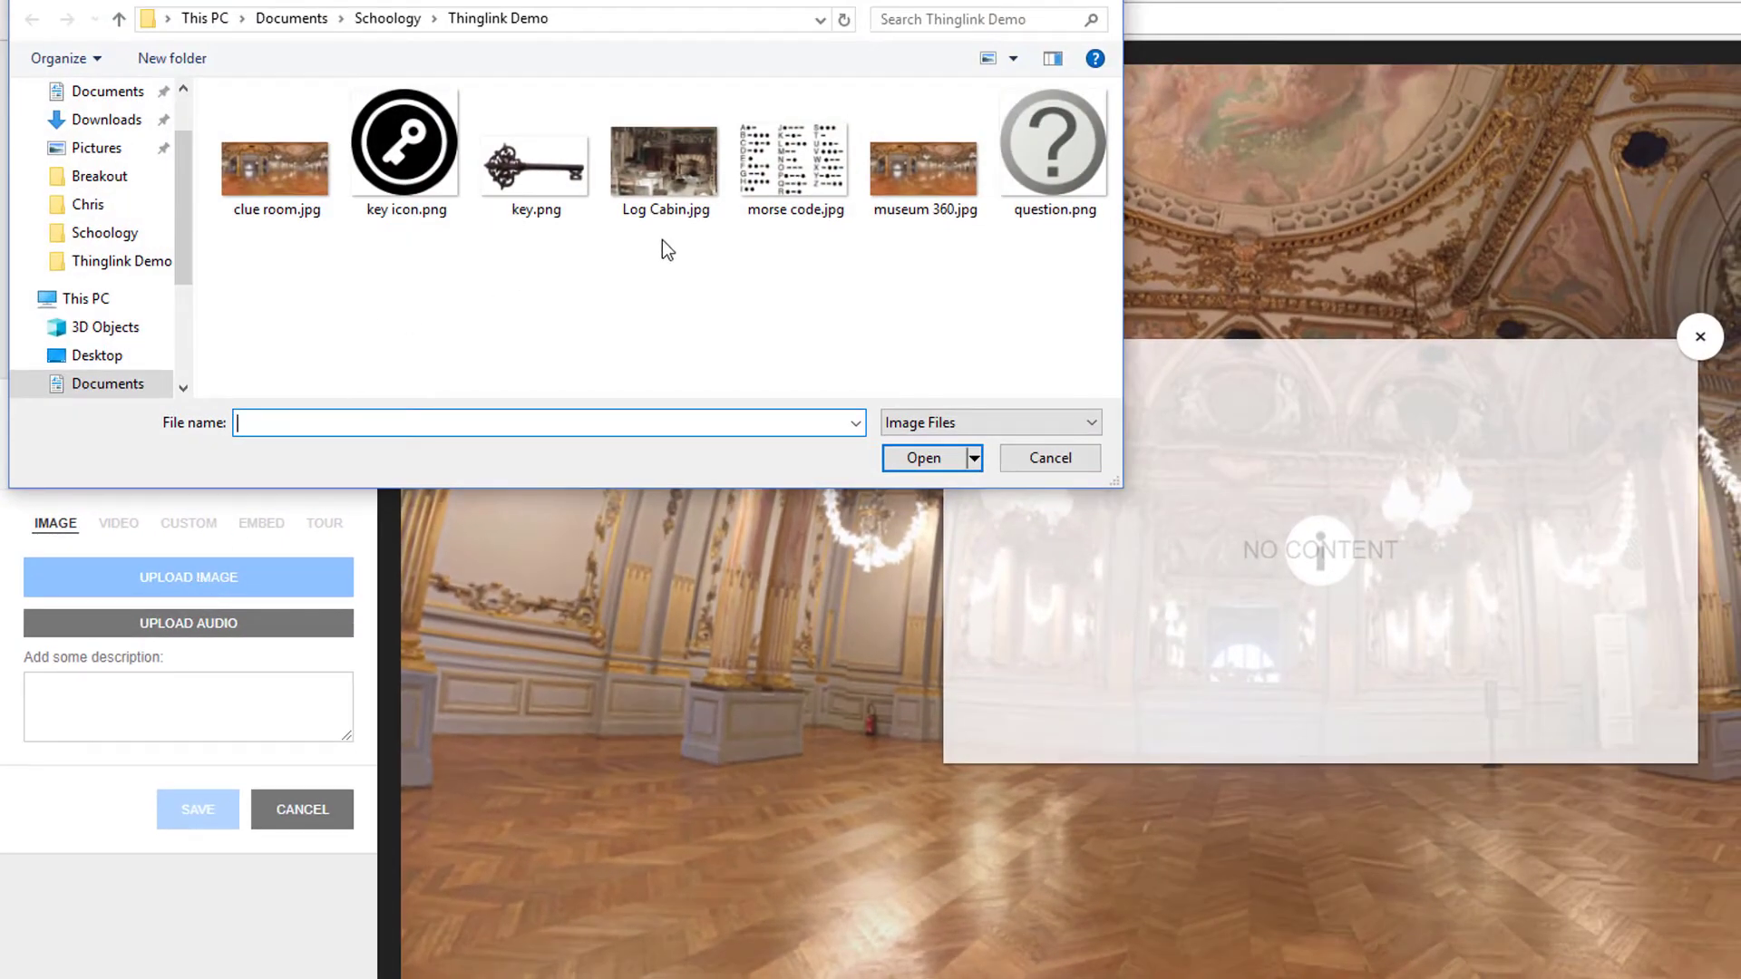
double_click(800, 194)
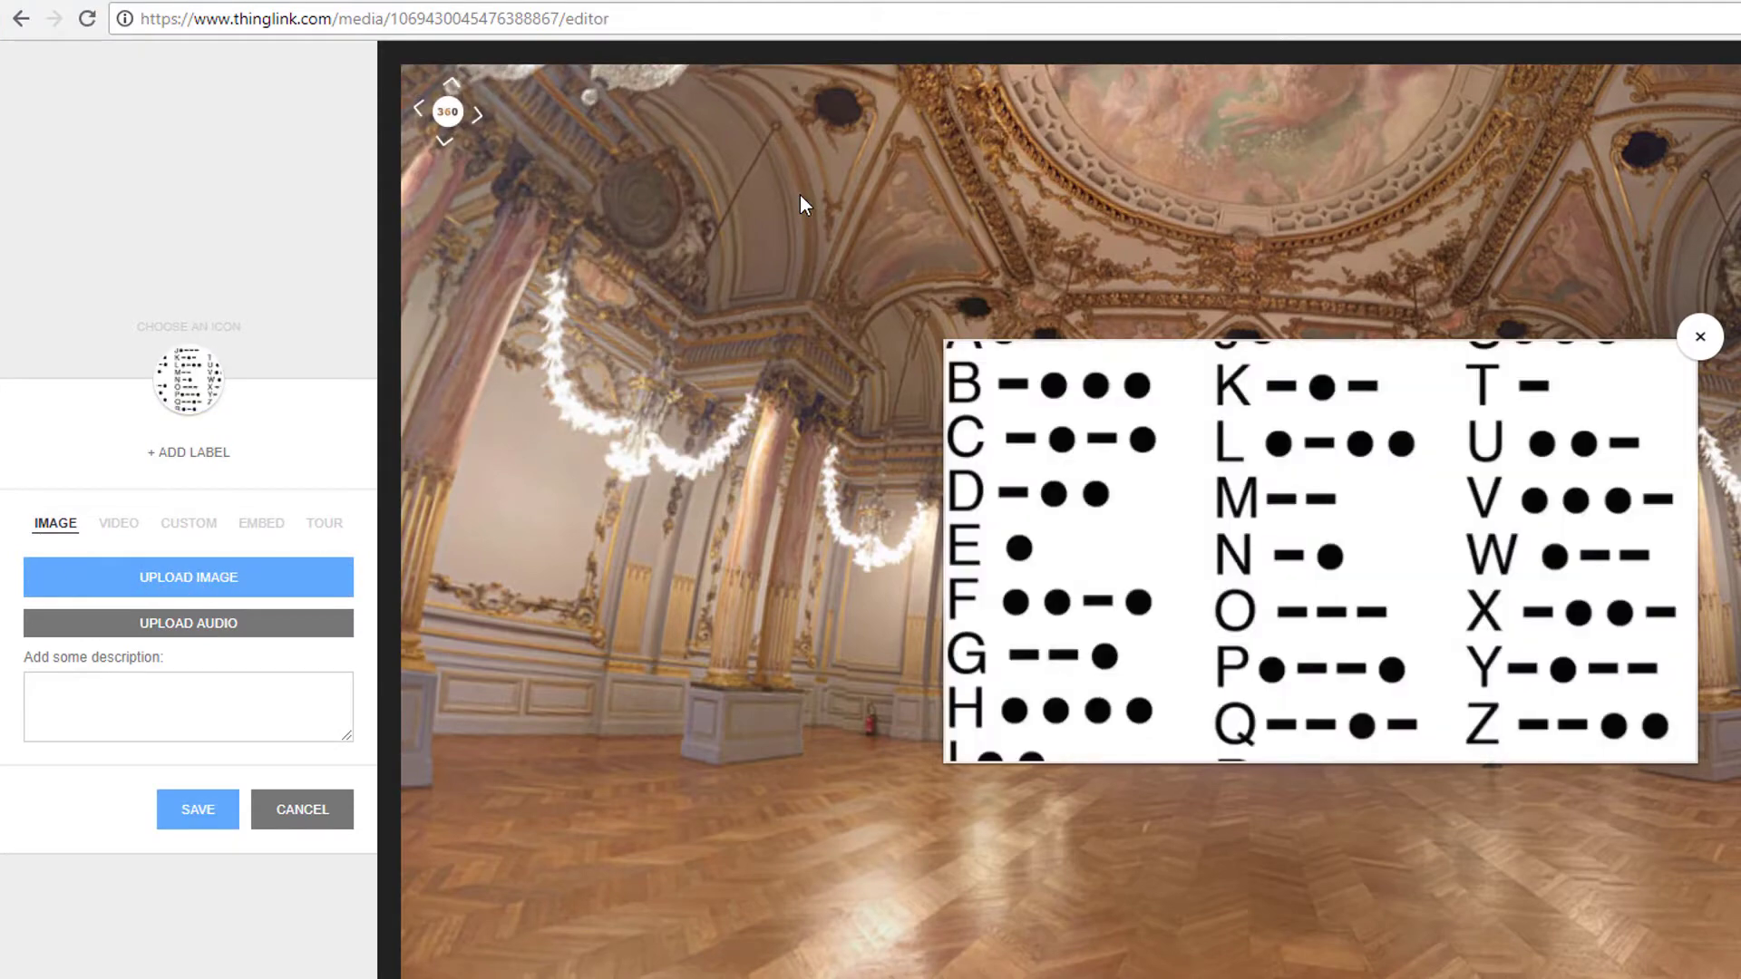
right_click(147, 692)
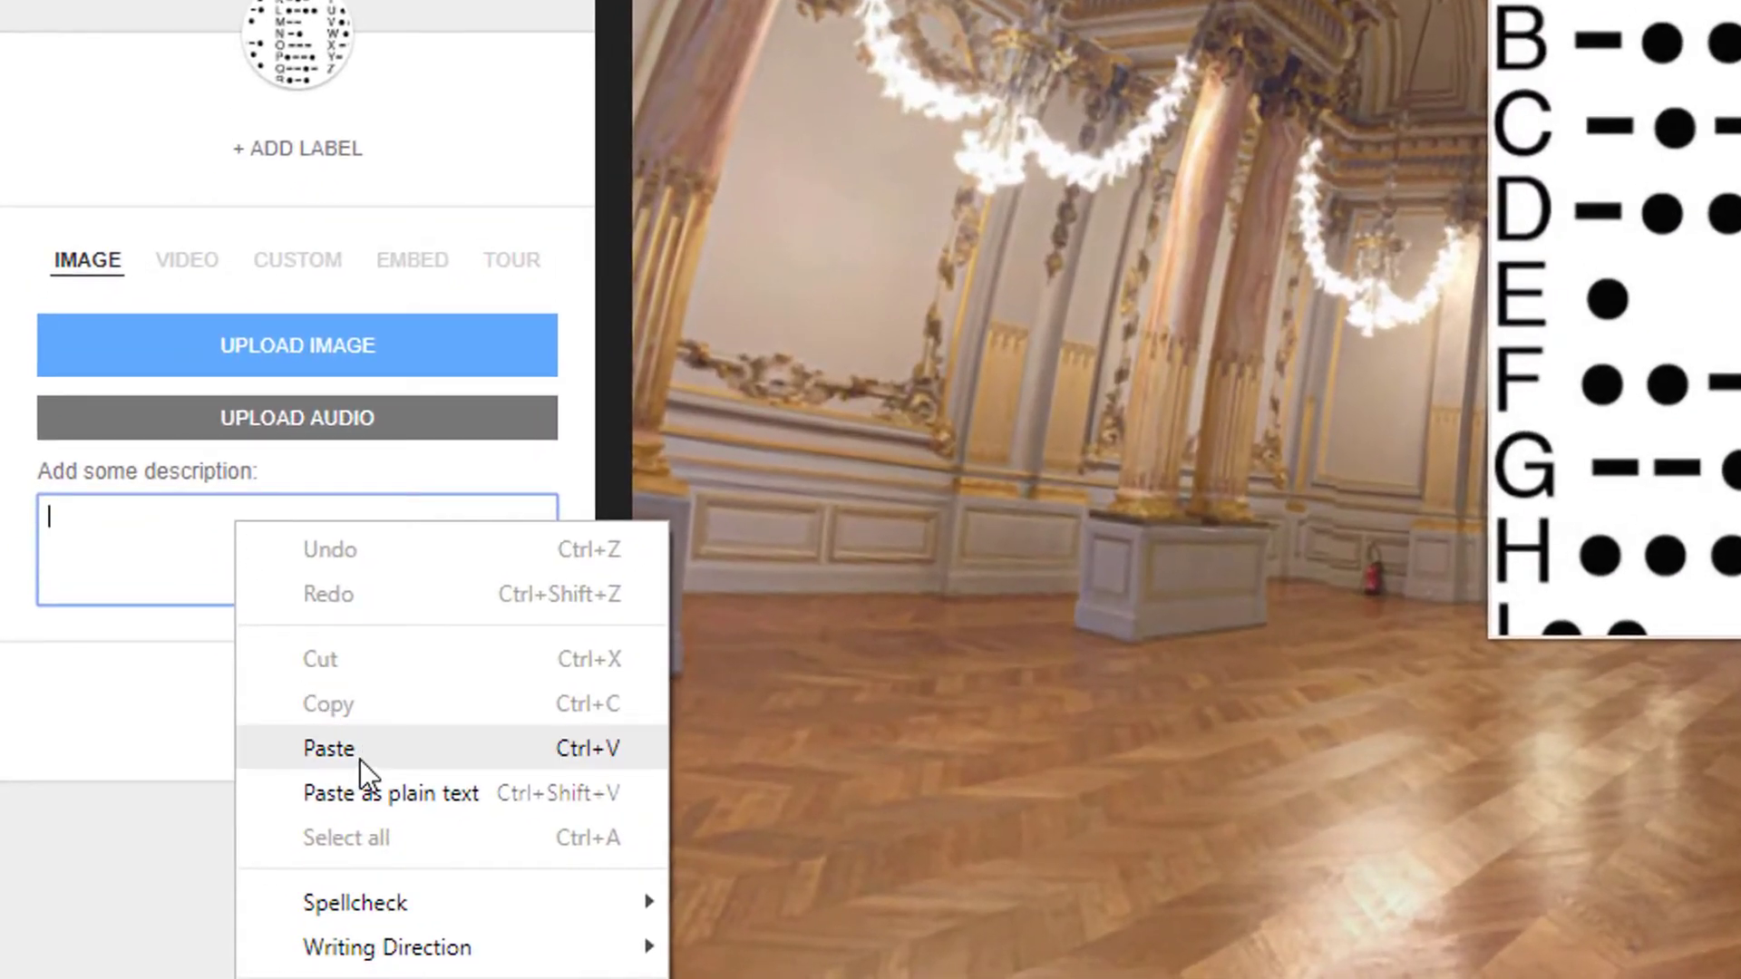
left_click(361, 759)
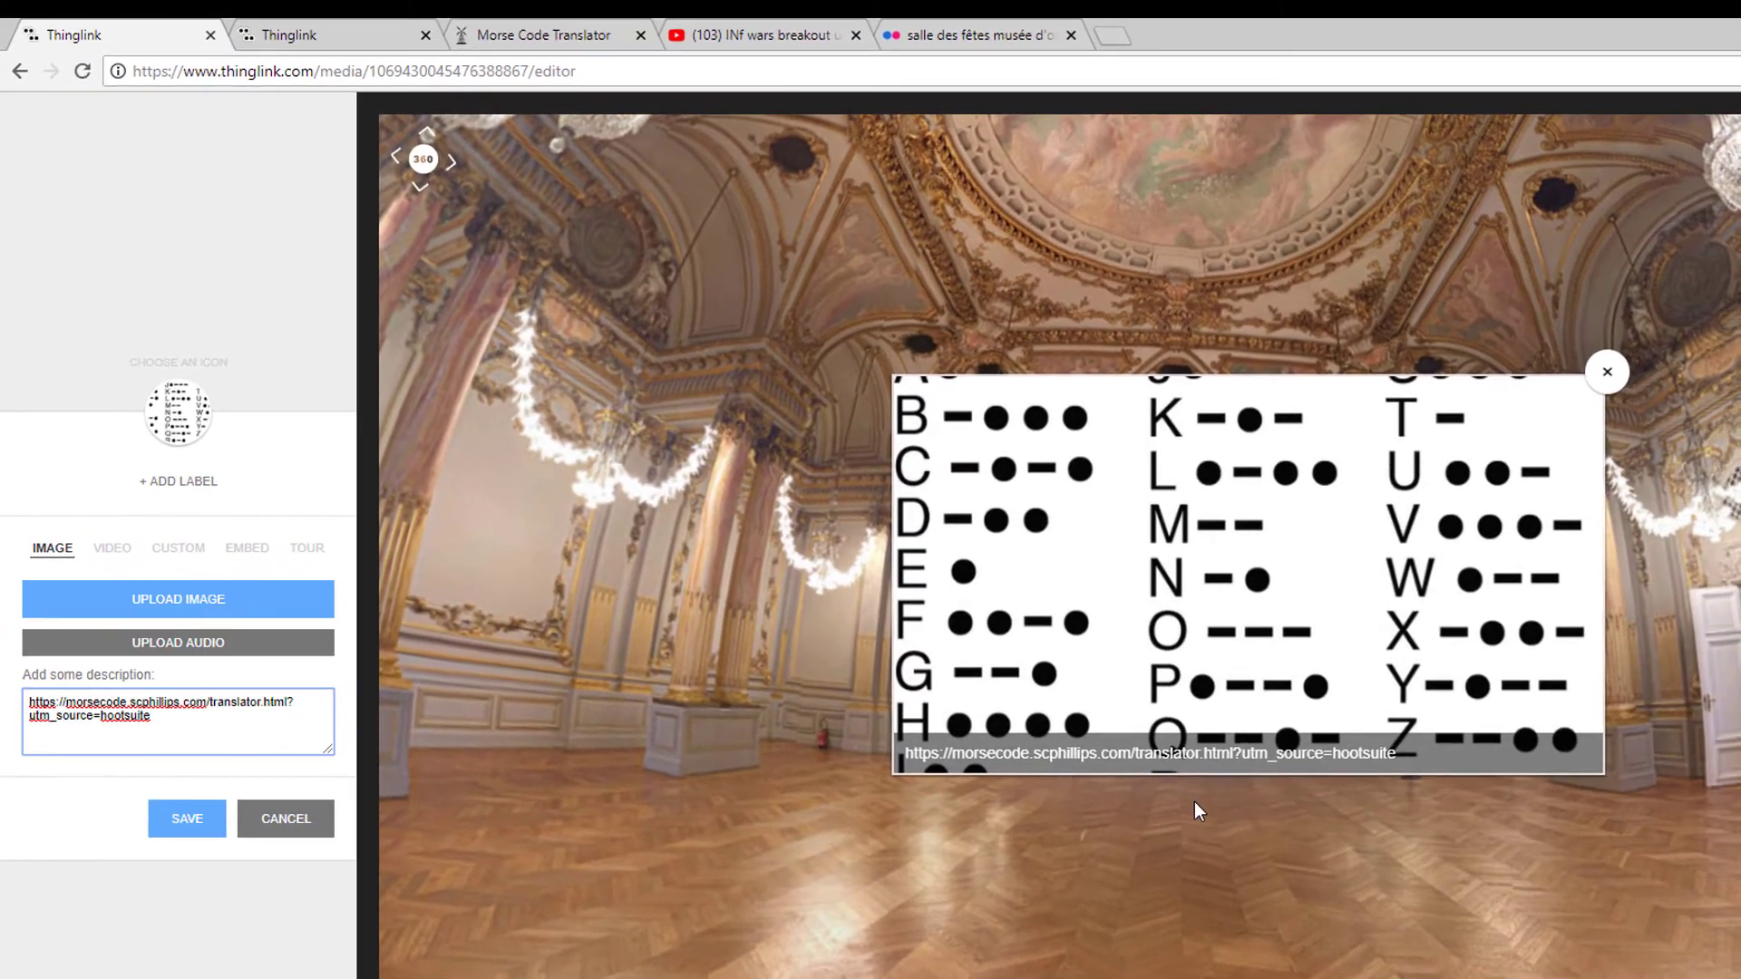
key("alt+Tab")
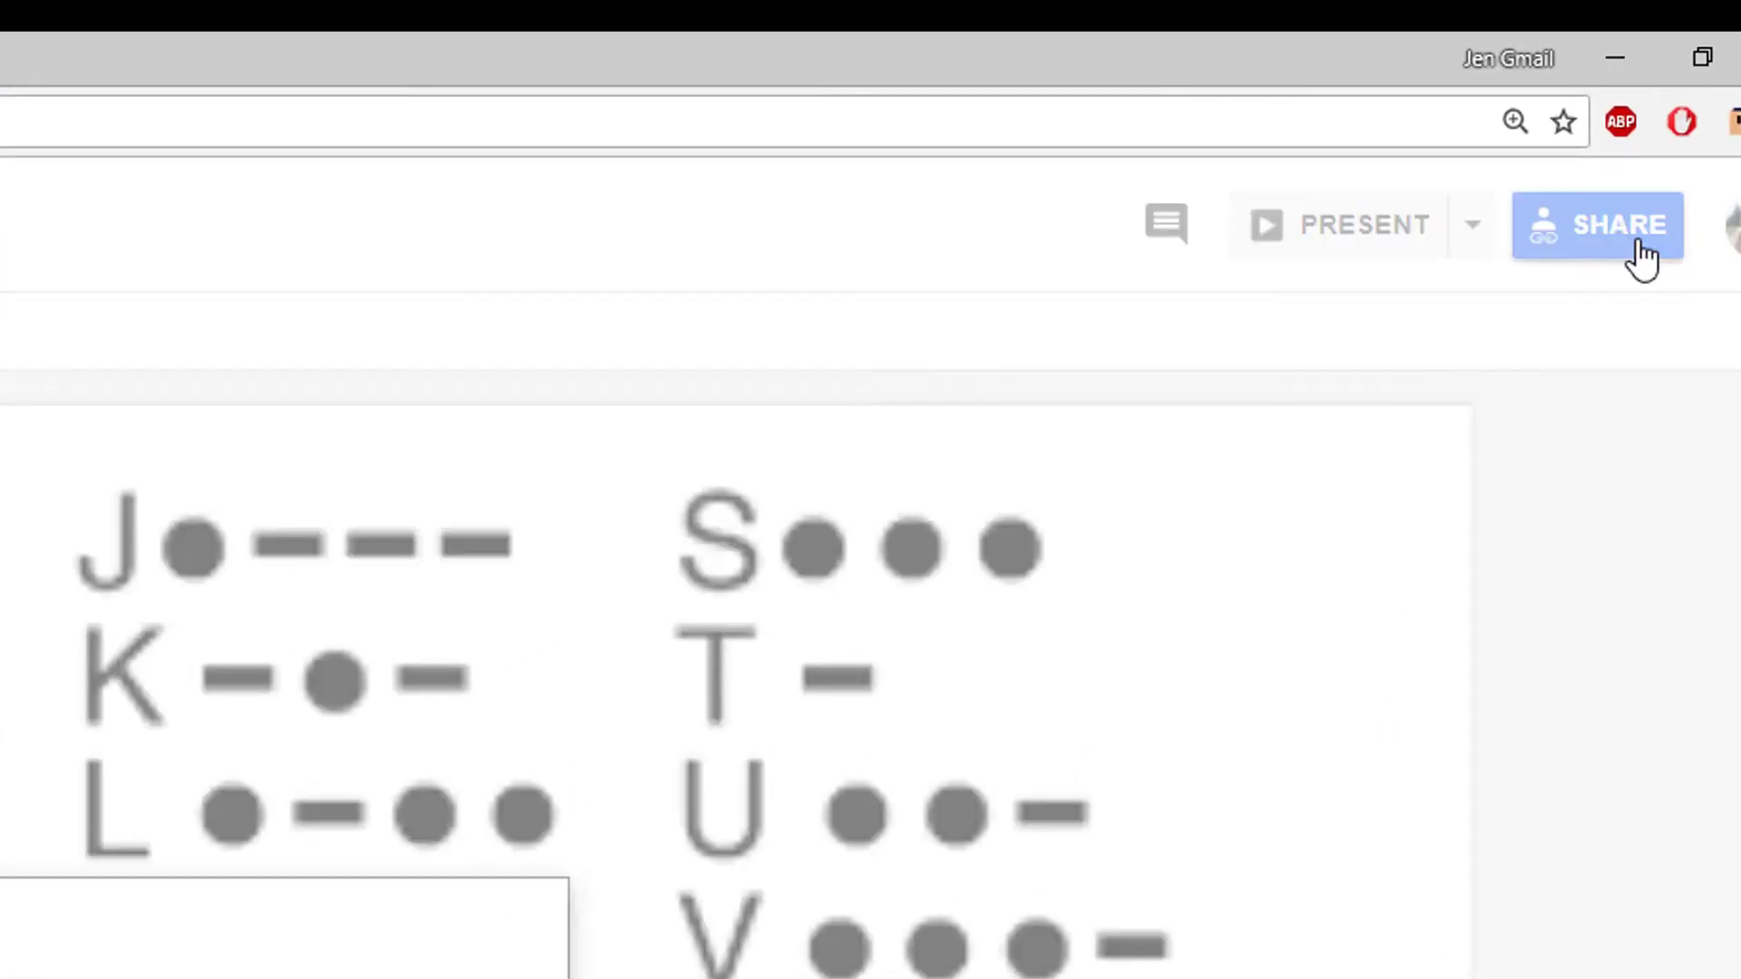
Step: Publish the presentation to the web and select its Medium (960x569) iframe embed code
left_click(1636, 247)
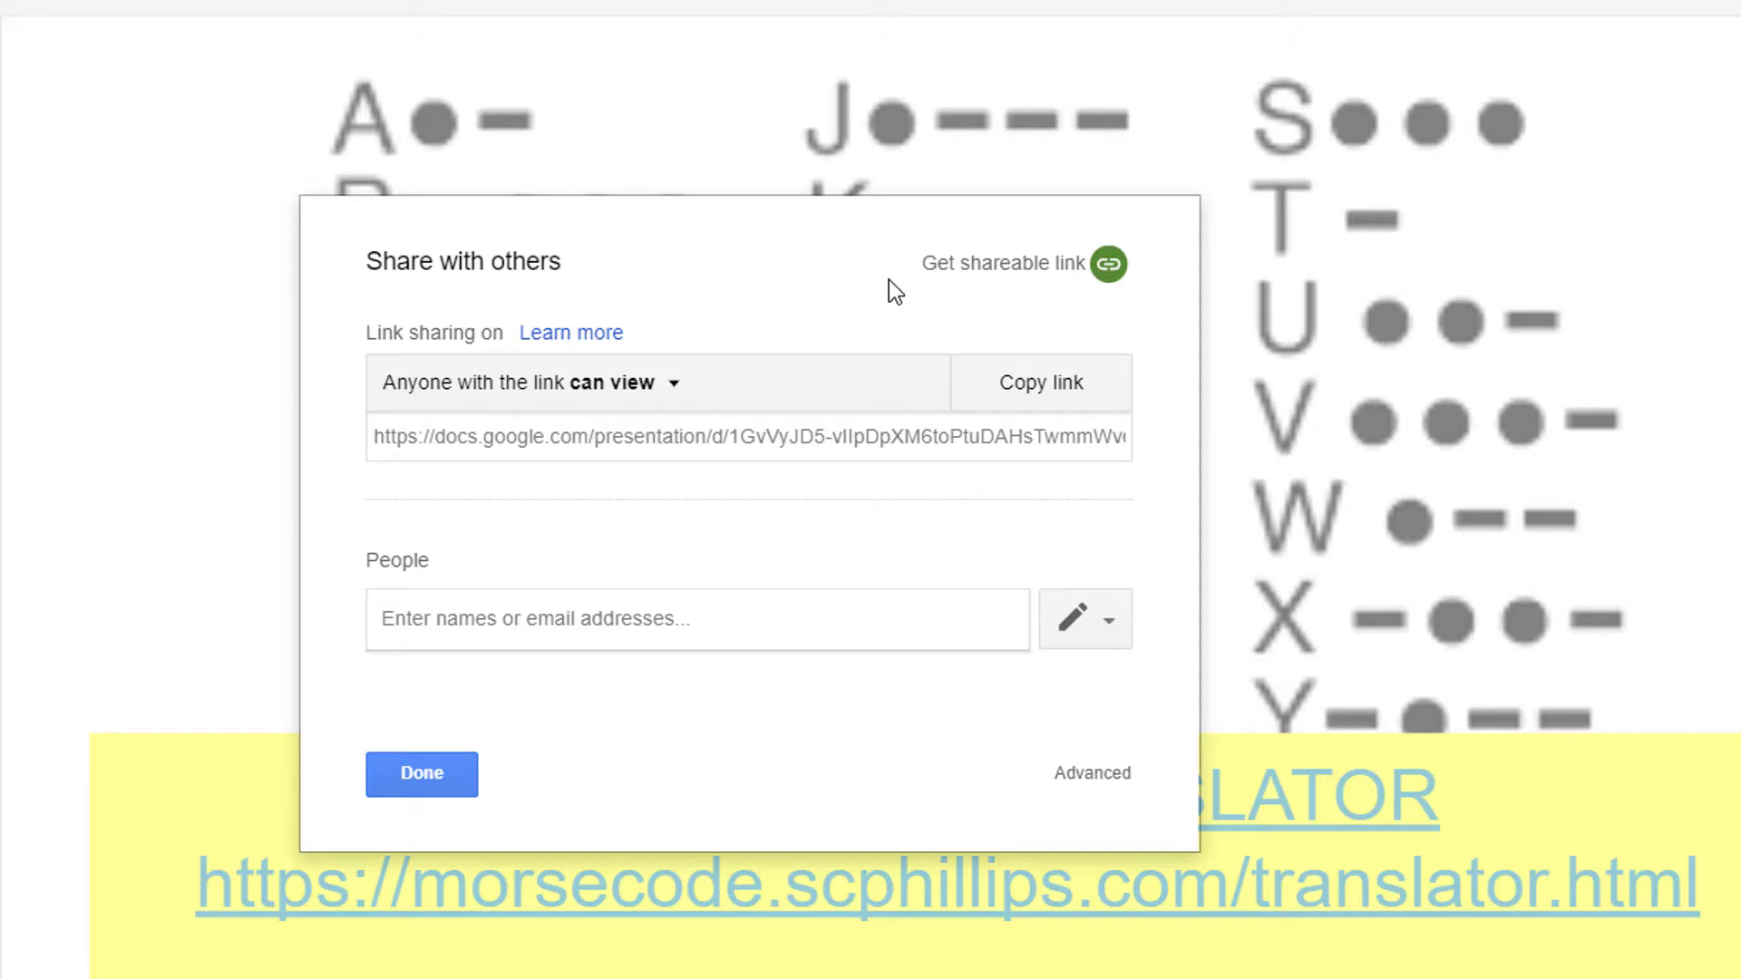
left_click(410, 766)
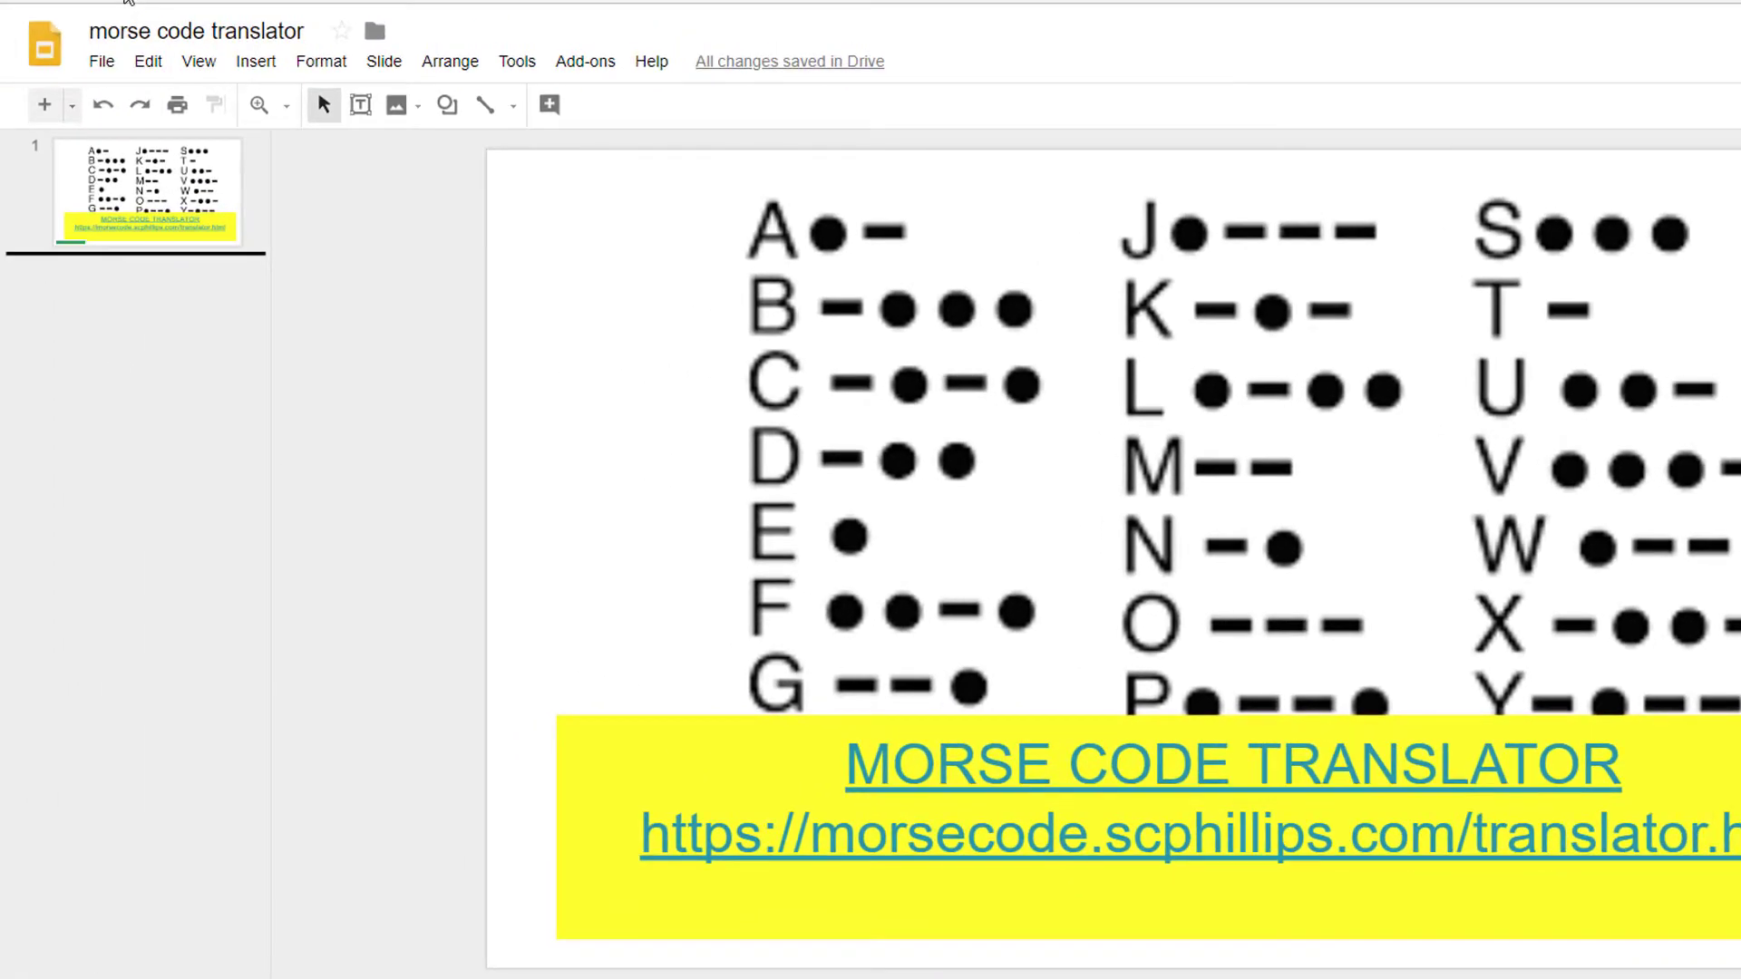
left_click(102, 61)
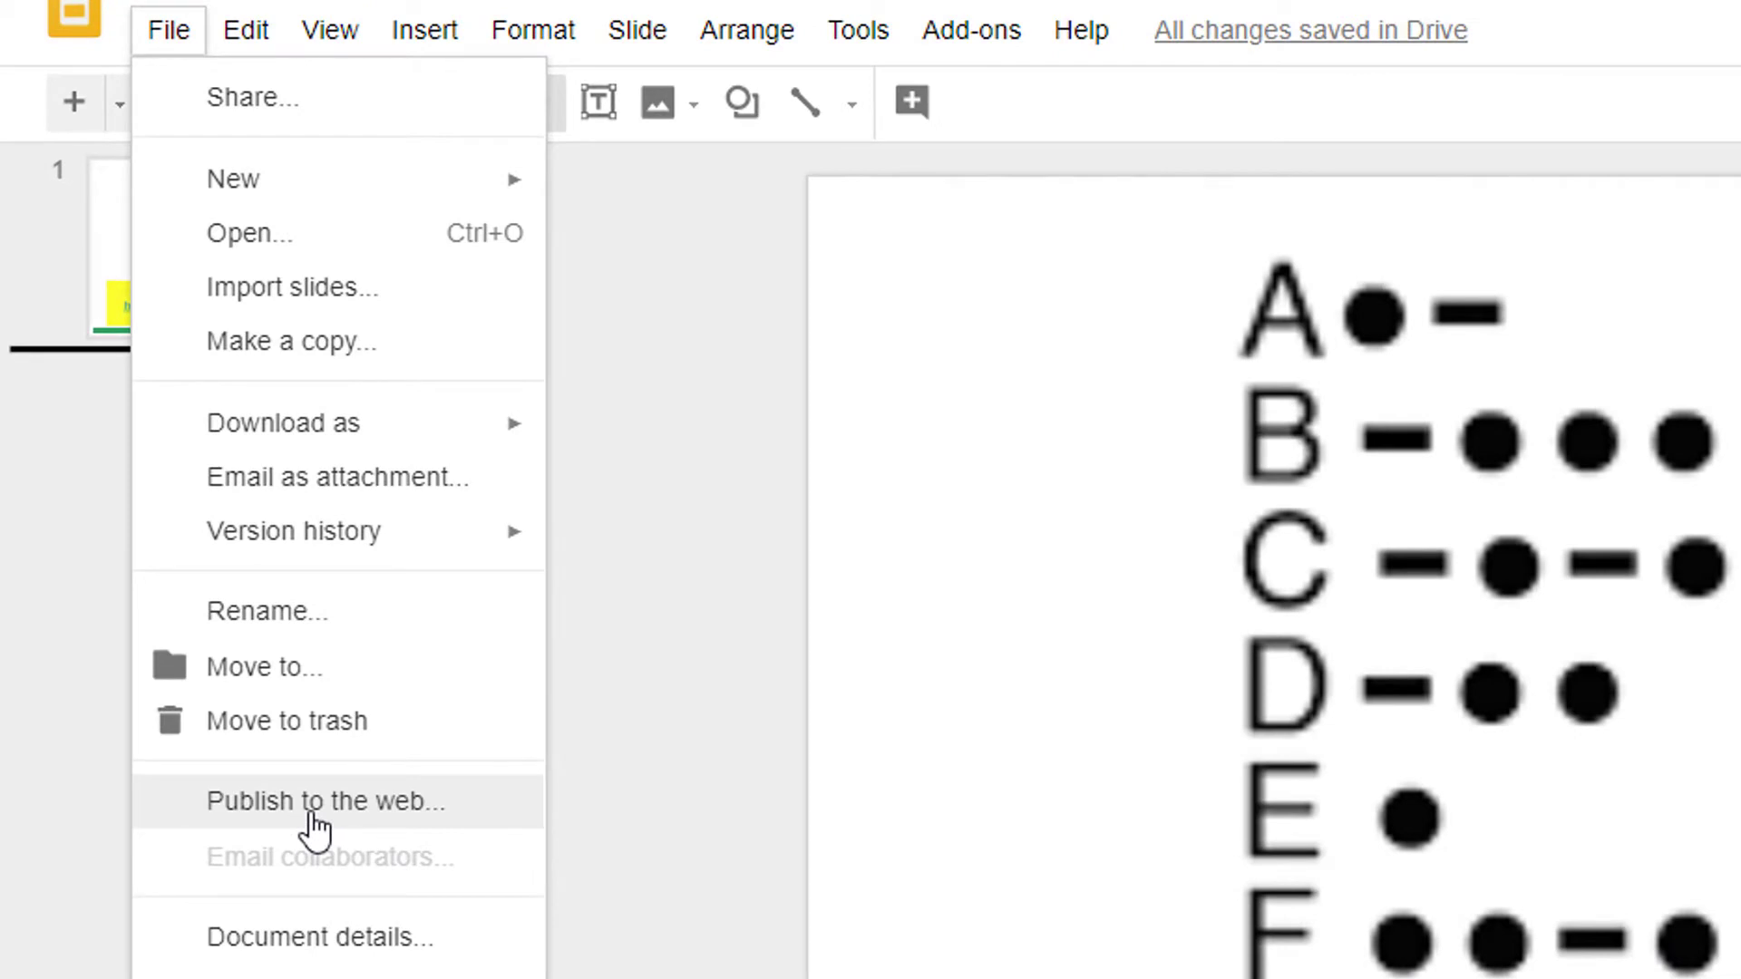
left_click(313, 803)
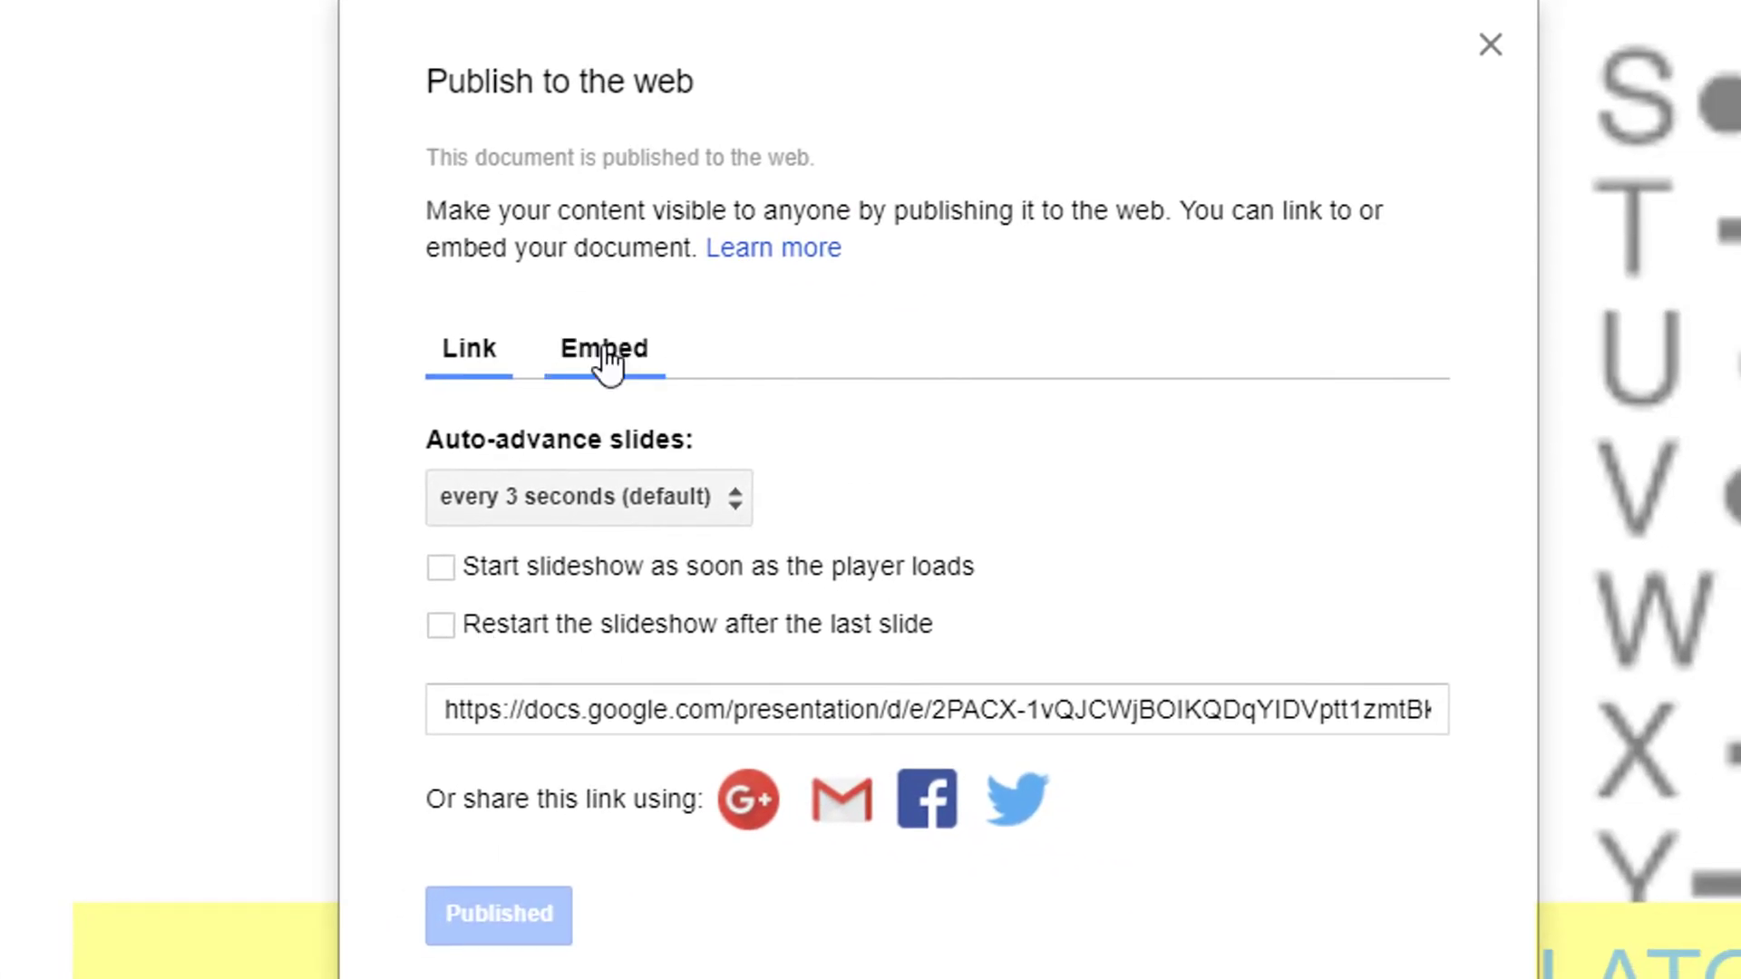
left_click(606, 361)
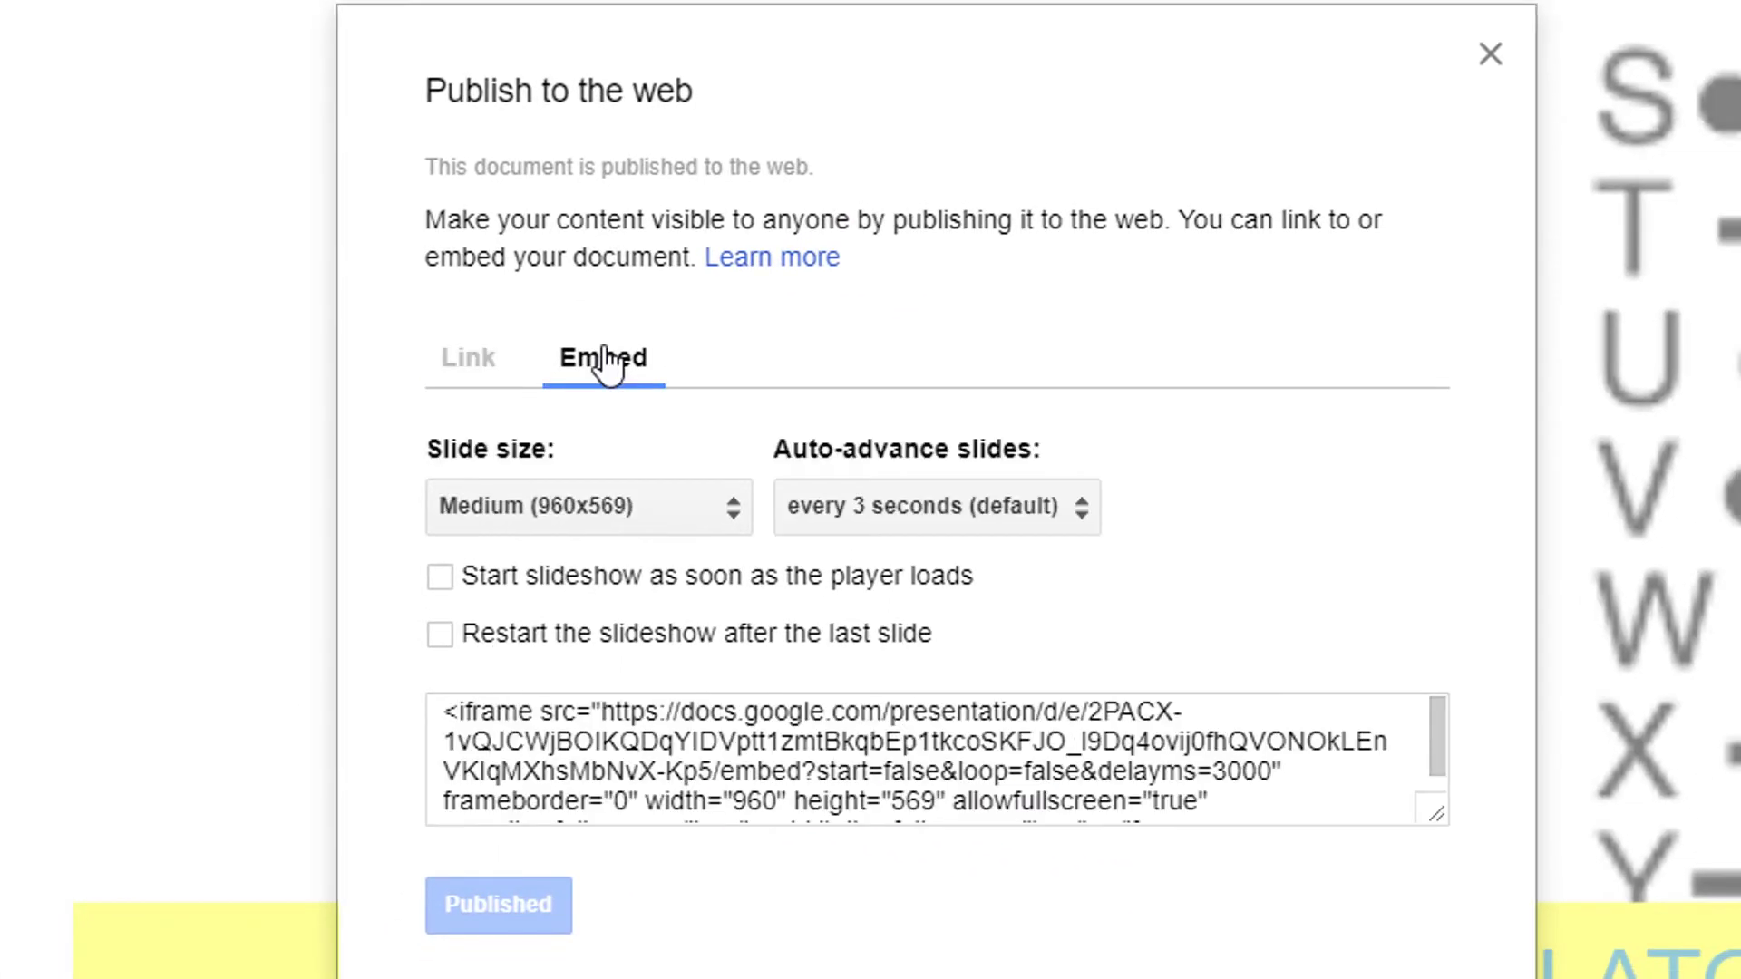
left_click(614, 753)
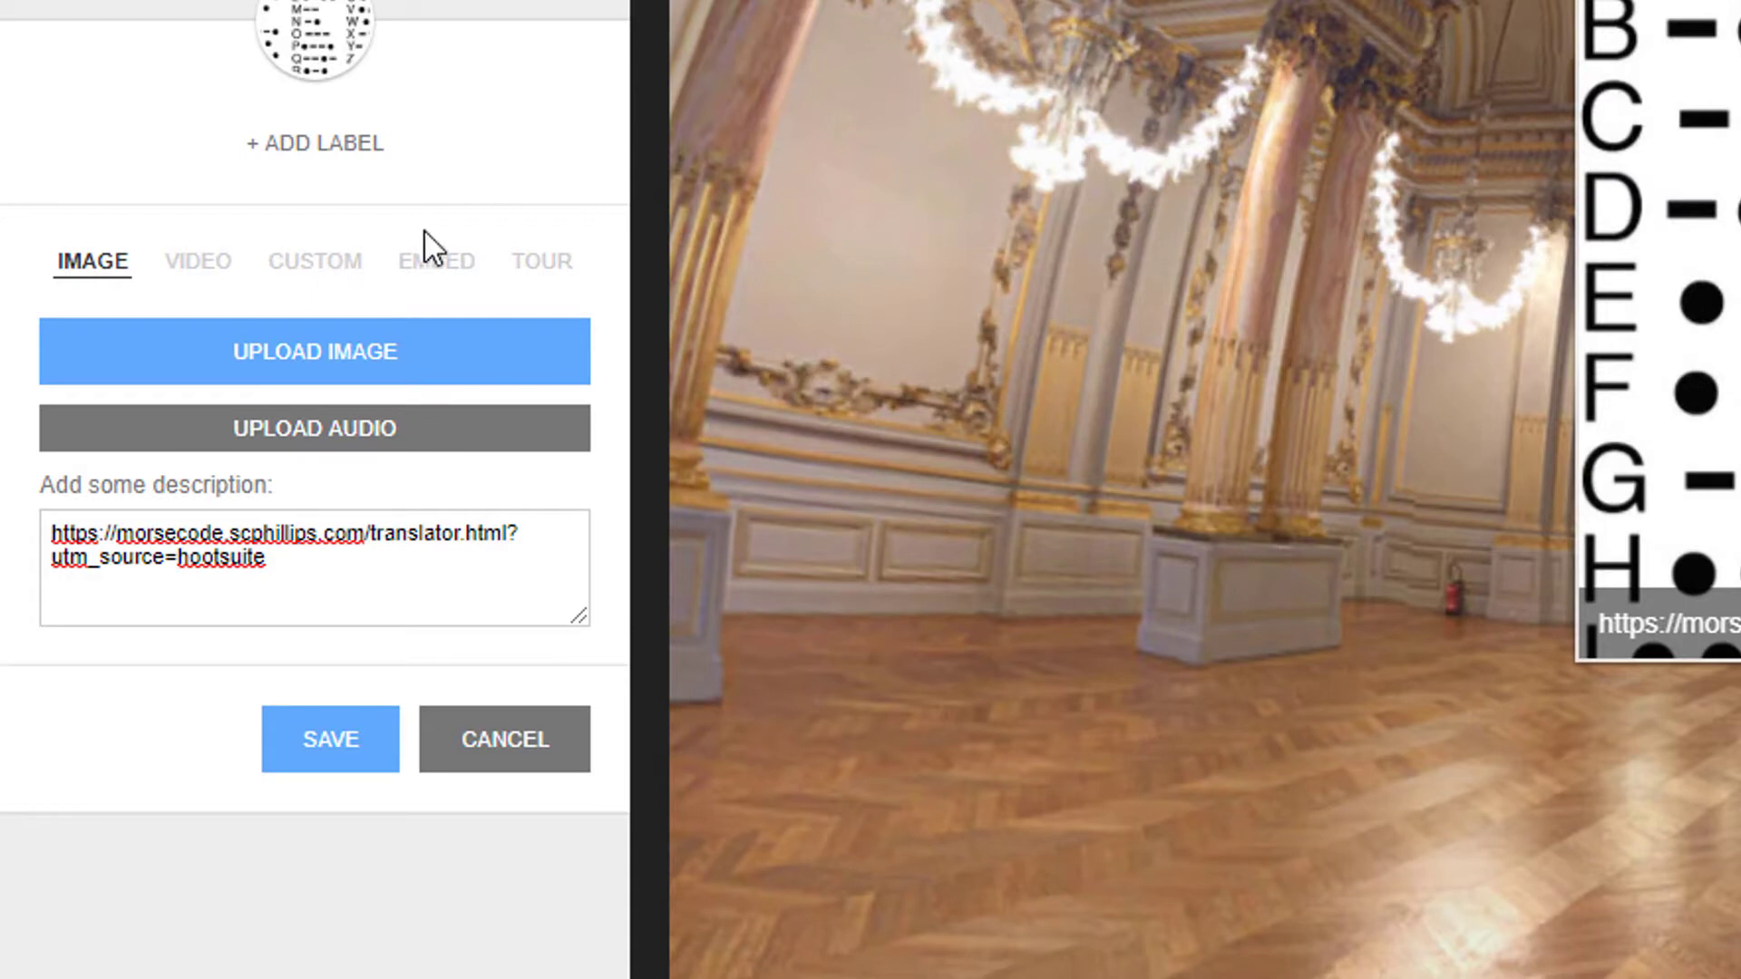
Step: Paste the Google Slides embed code into the tag's embed field and save the tag
left_click(436, 264)
left_click(359, 430)
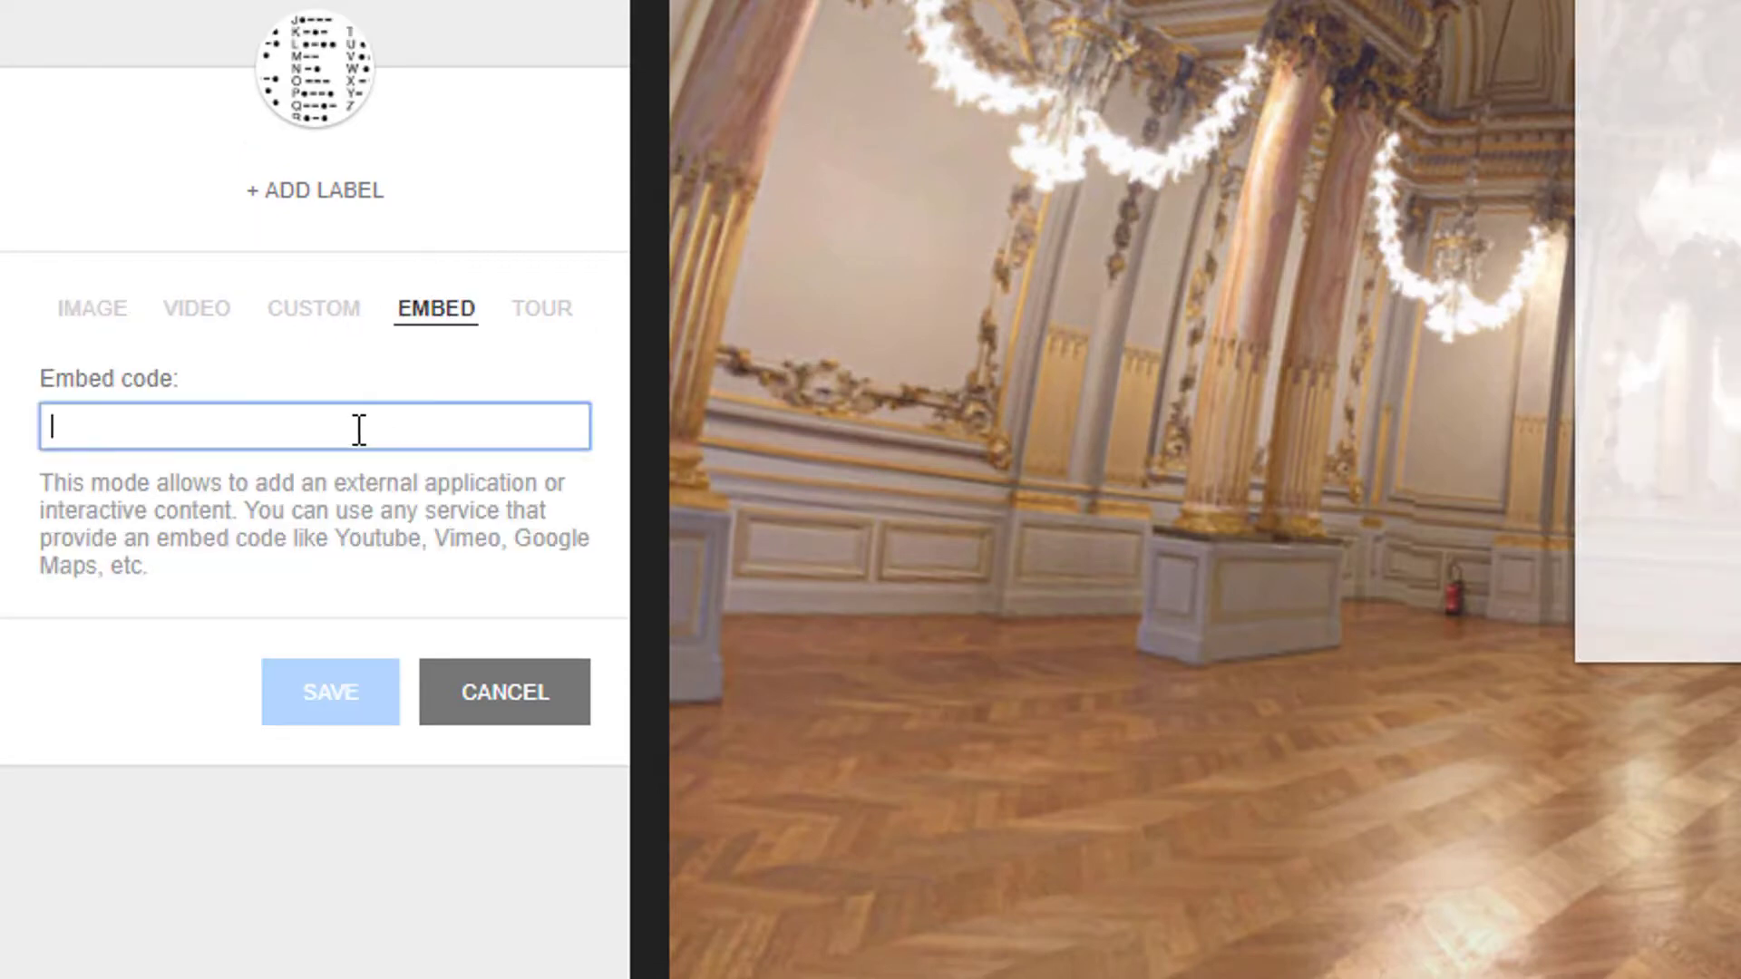
right_click(359, 429)
left_click(453, 668)
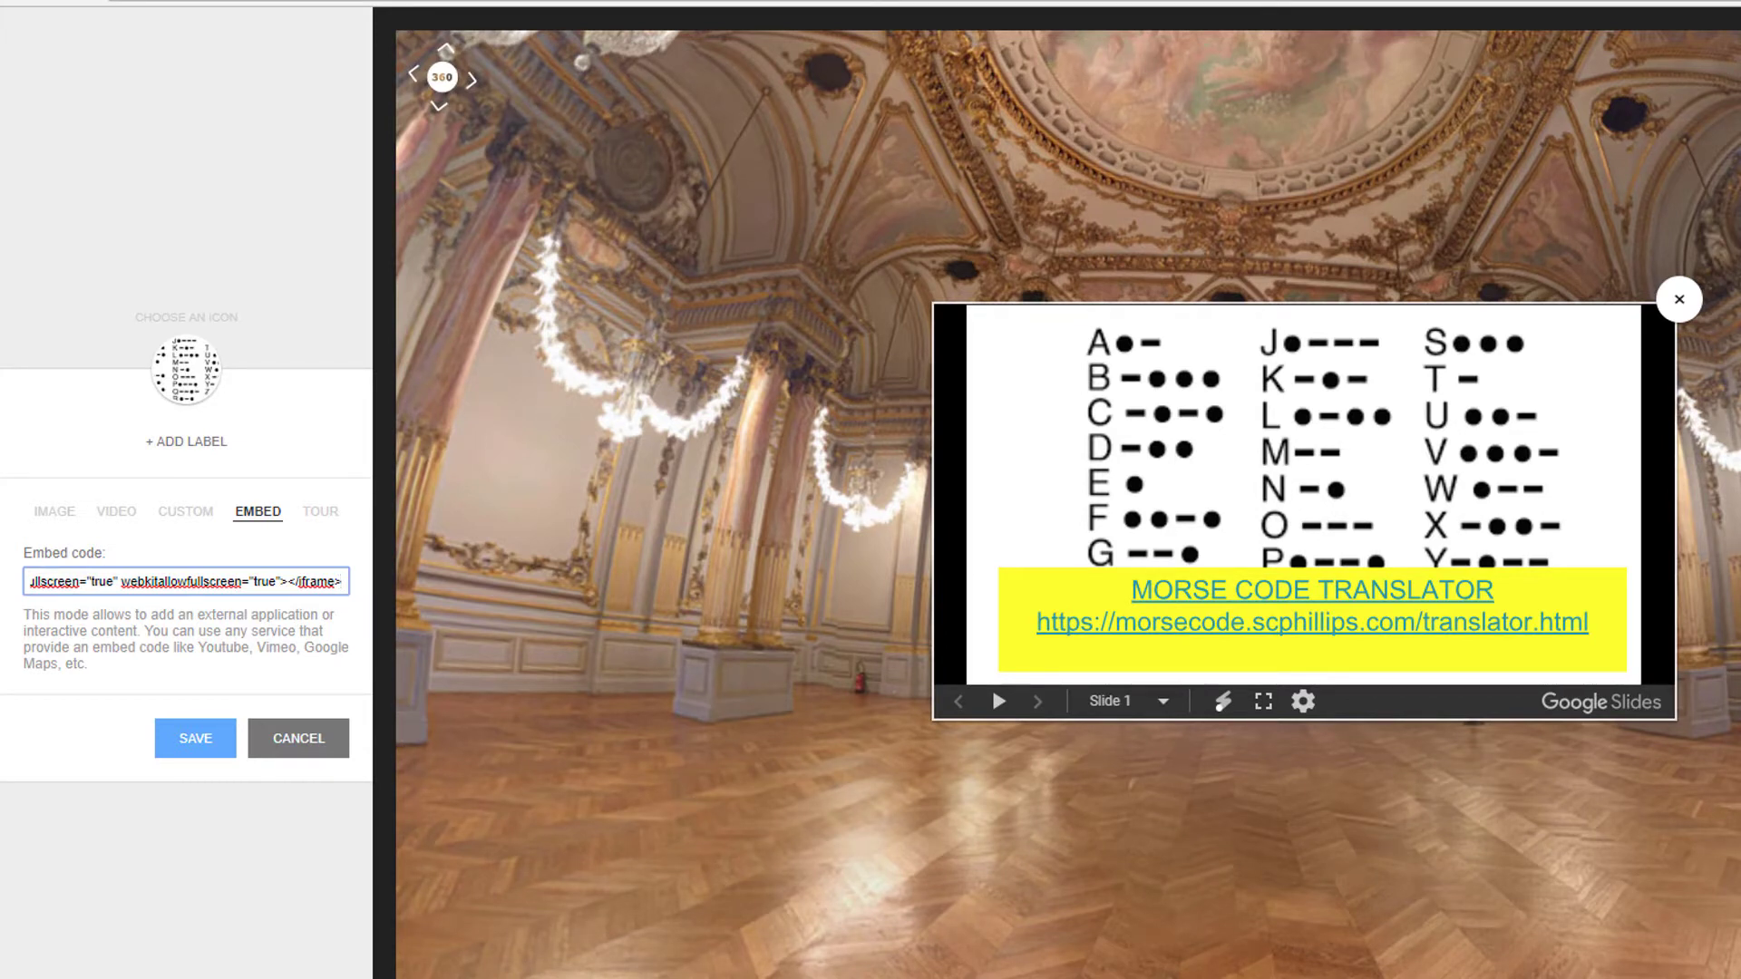
left_click(214, 741)
Step: Move the tag onto the central mirrored doorway and give it the uploaded question.png icon
left_click_drag(1327, 519, 1224, 599)
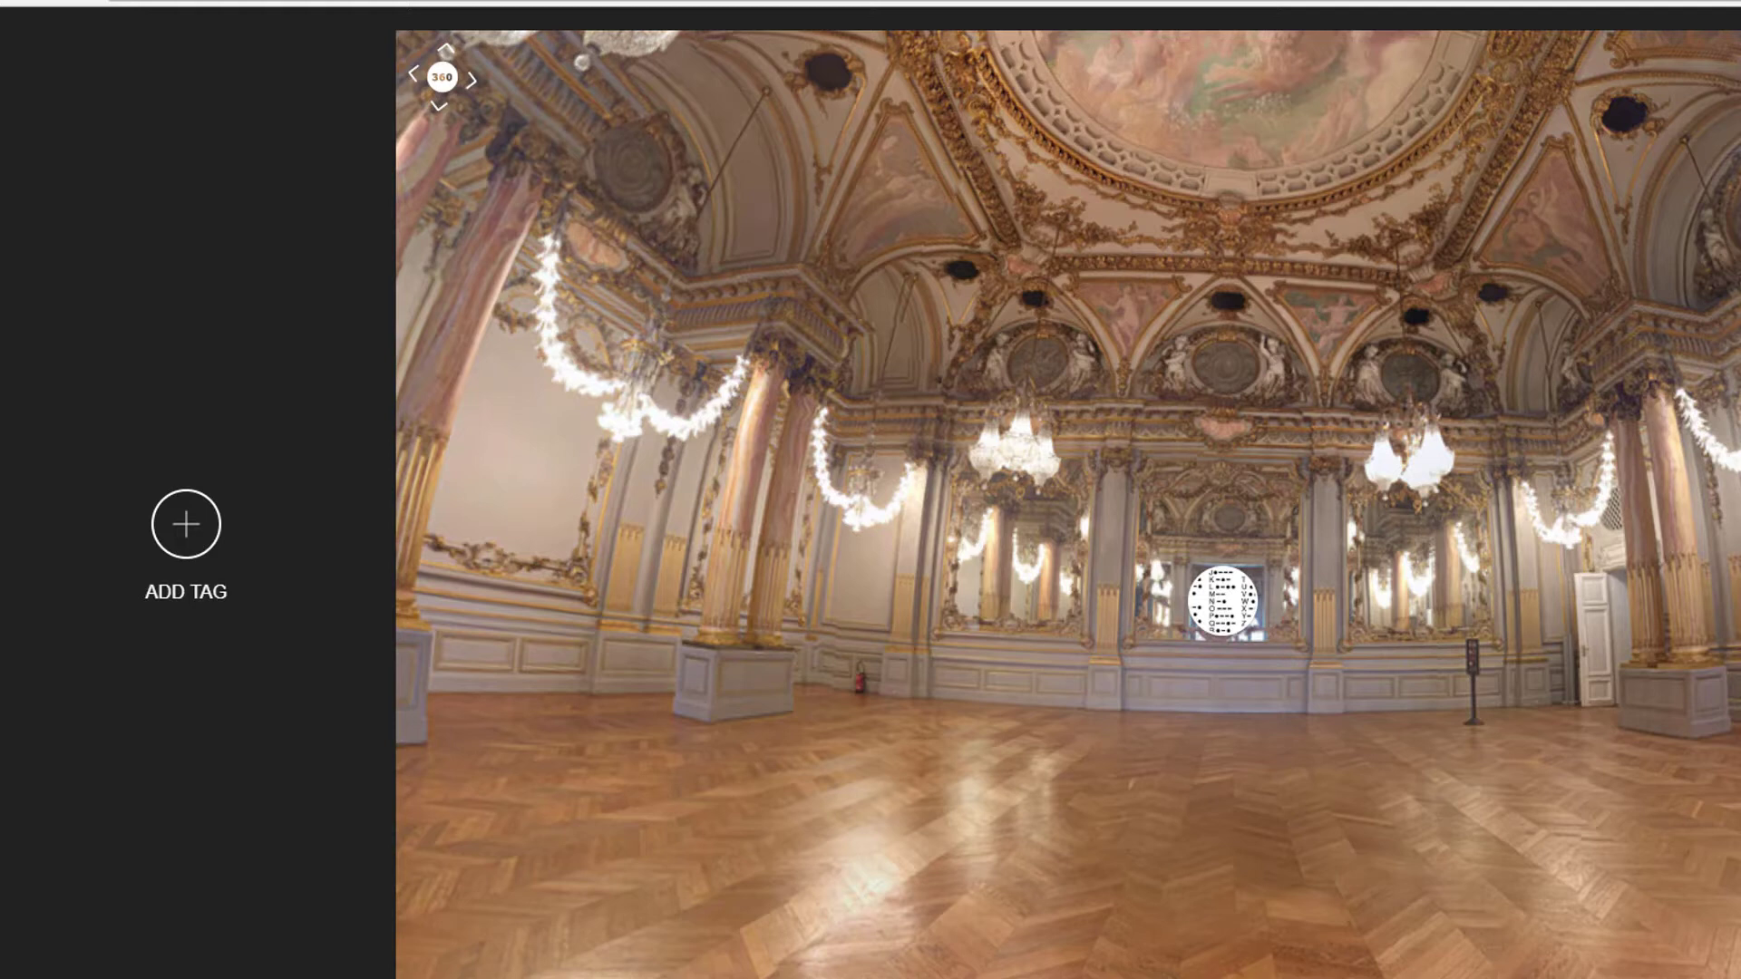
left_click(1214, 603)
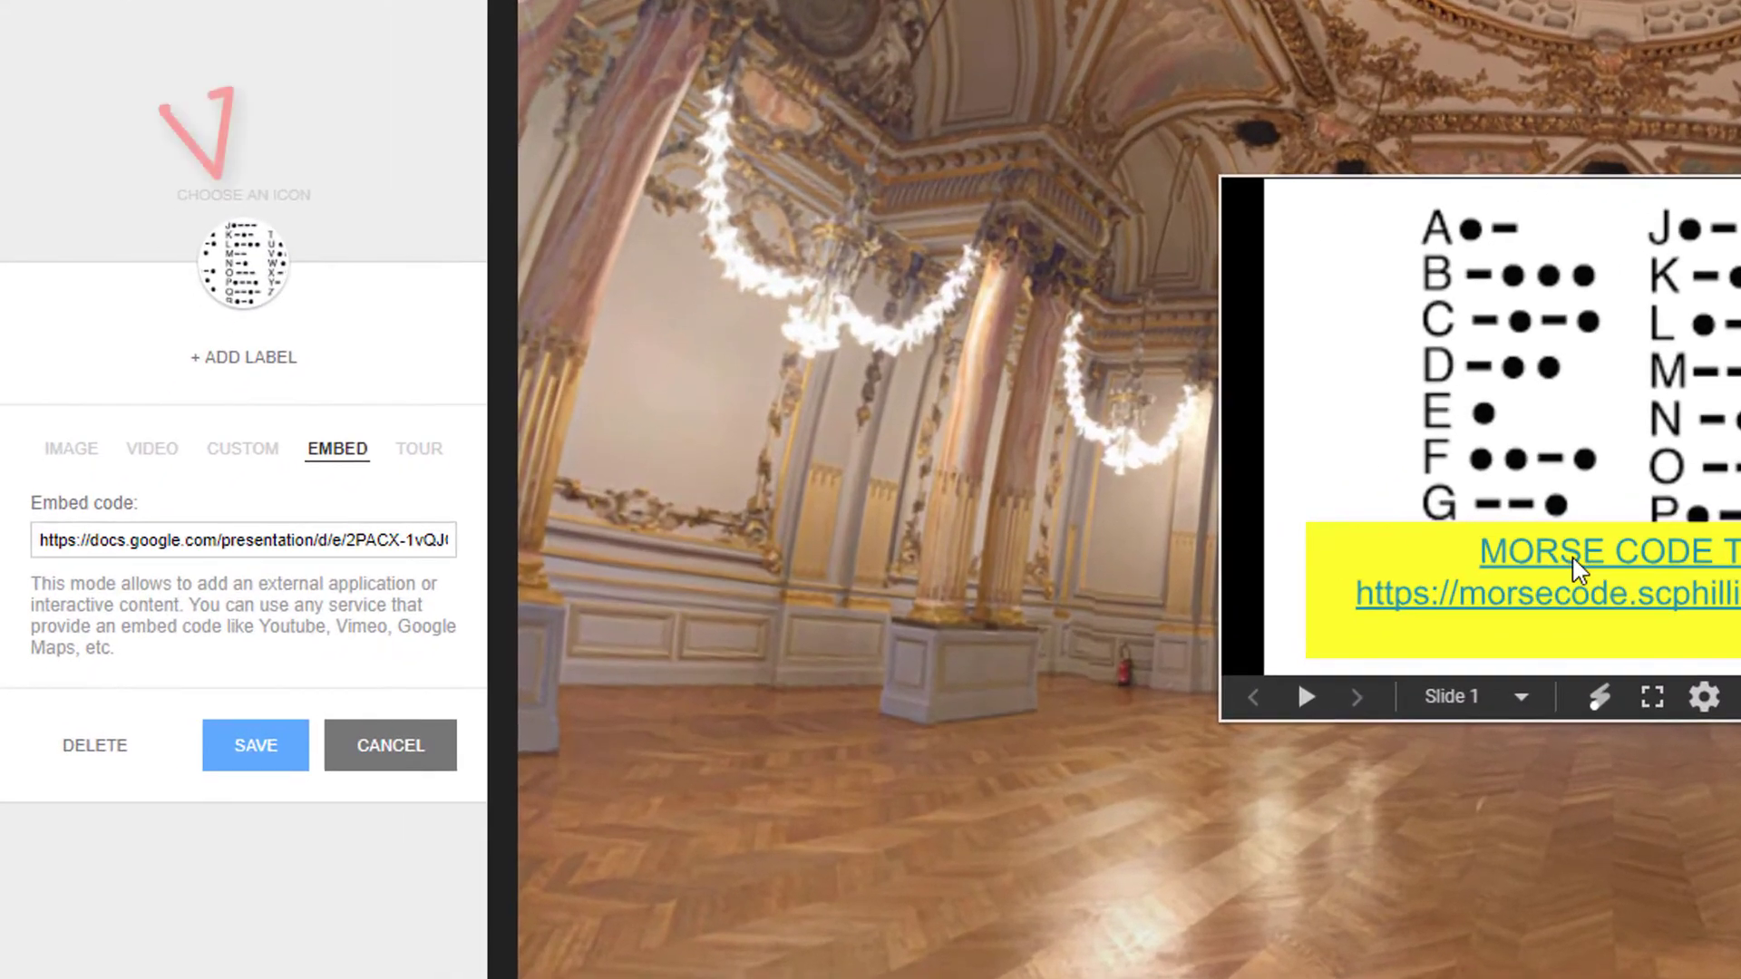
left_click(245, 264)
scroll(265, 377, "down", 2)
scroll(267, 381, "up", 2)
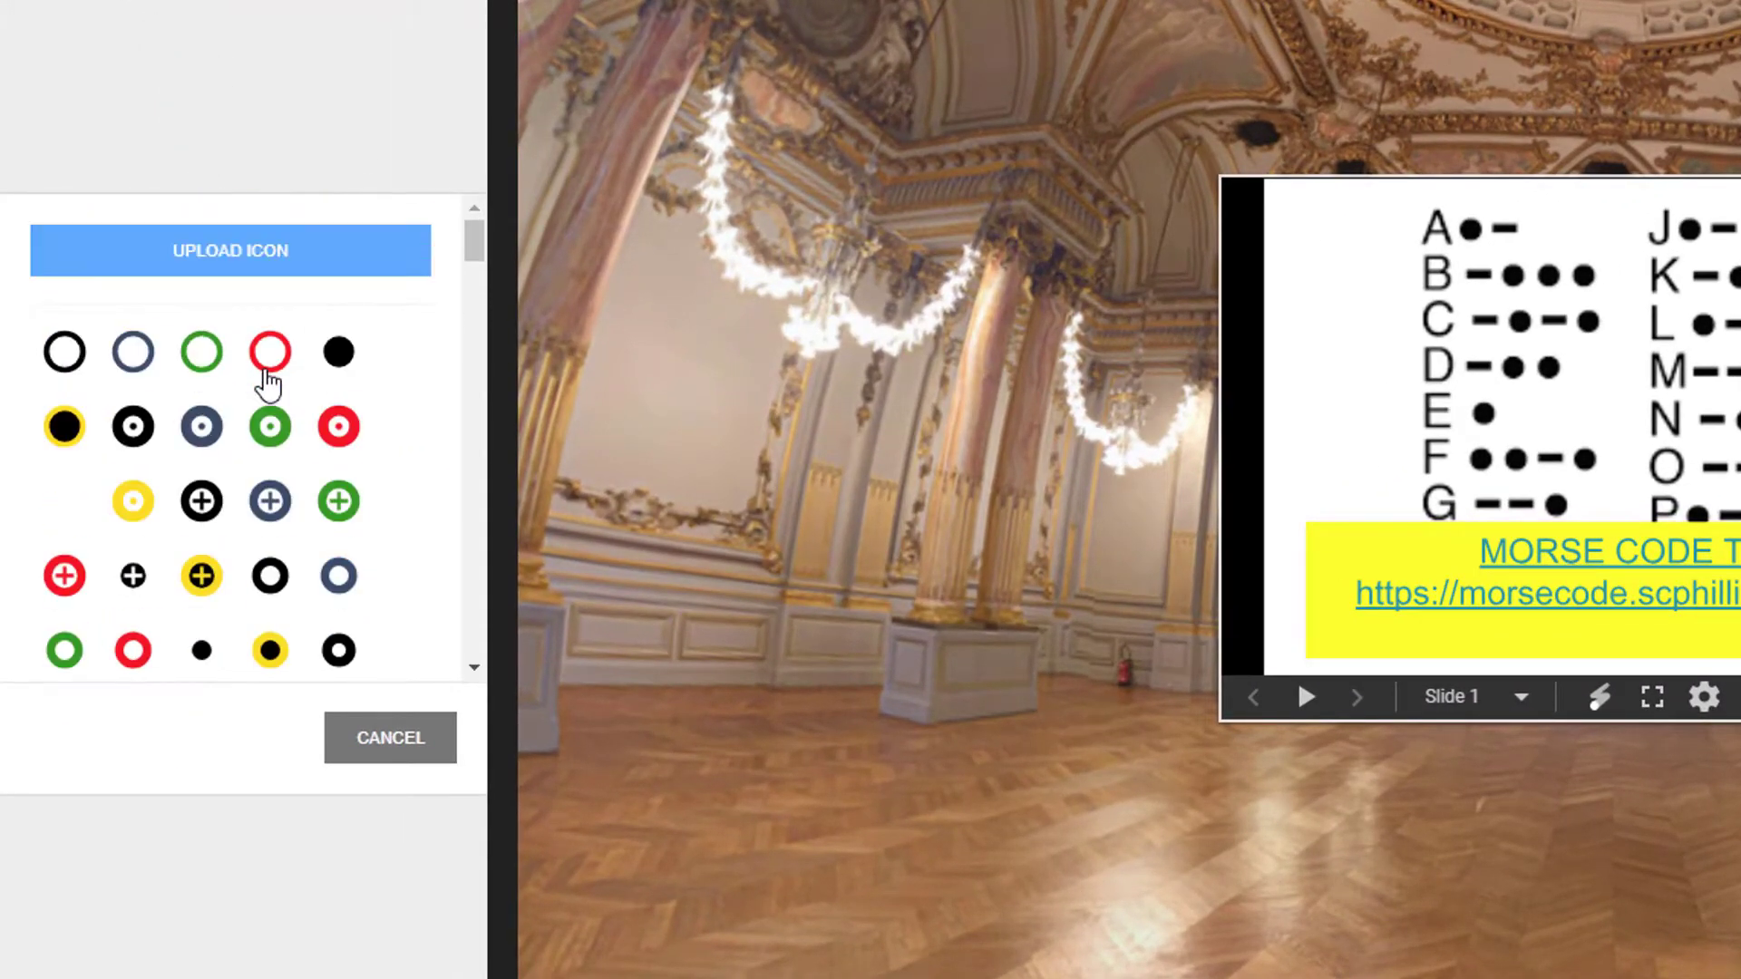
left_click(261, 259)
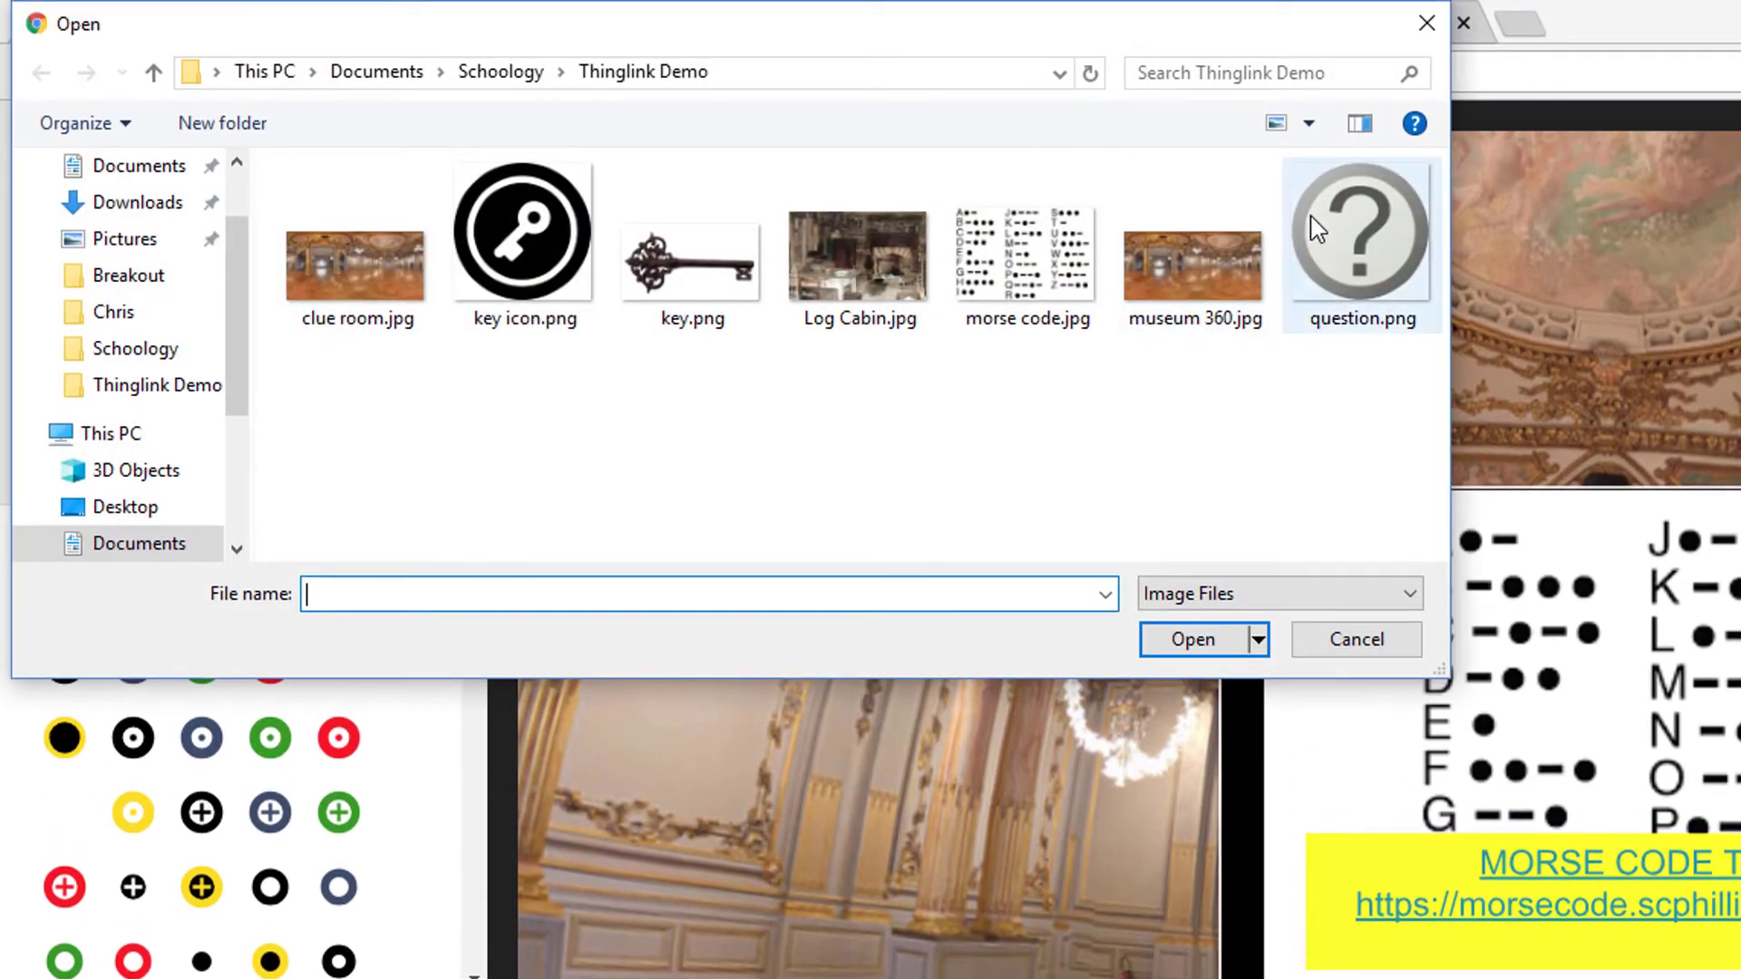
double_click(1317, 229)
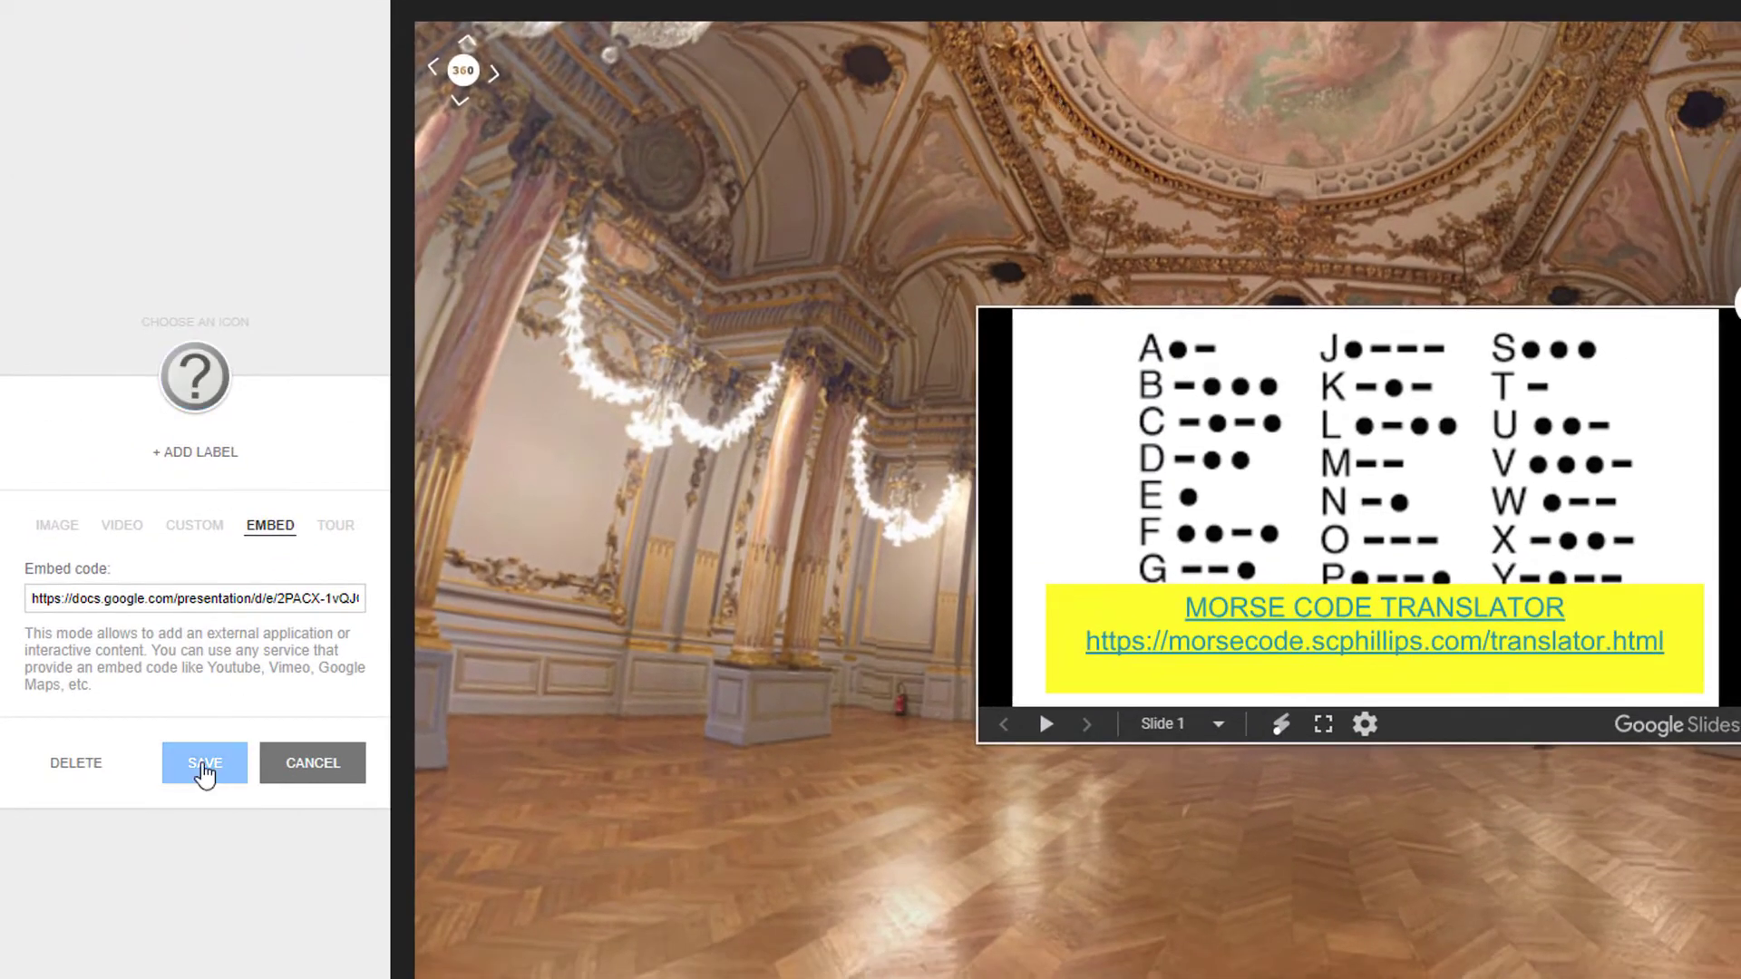
left_click(205, 771)
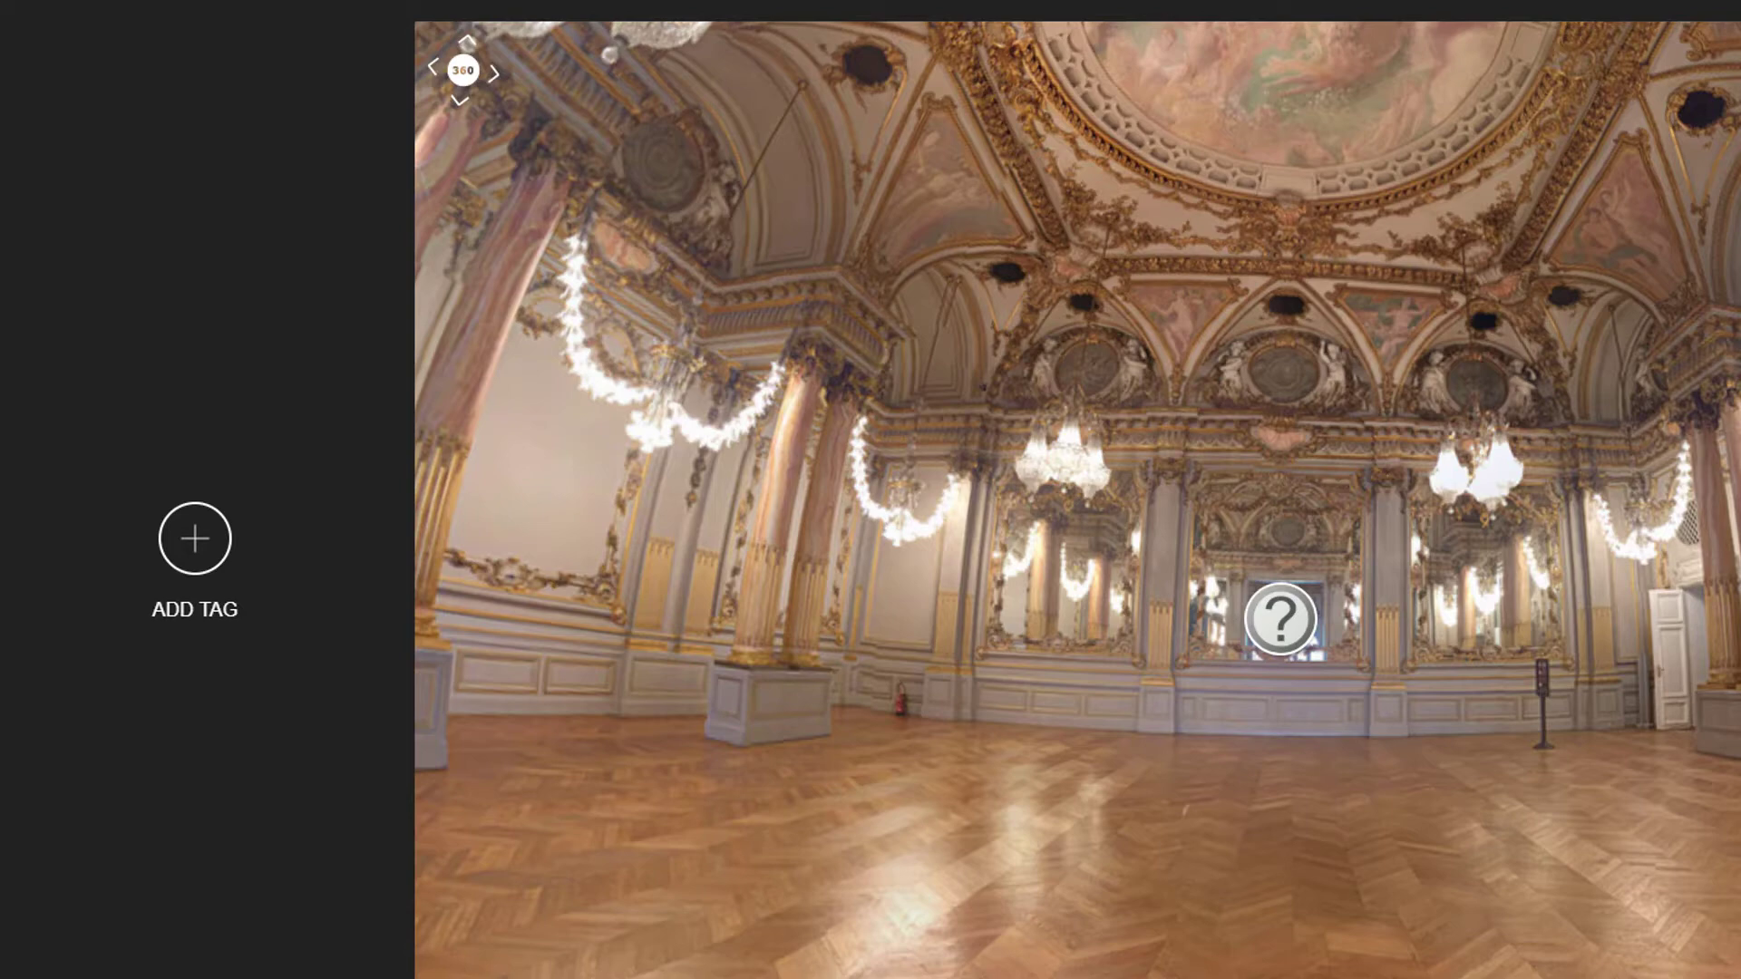
Step: Go to the archway panorama and start a new embed-content tag there
left_click_drag(836, 654, 943, 660)
left_click(944, 660)
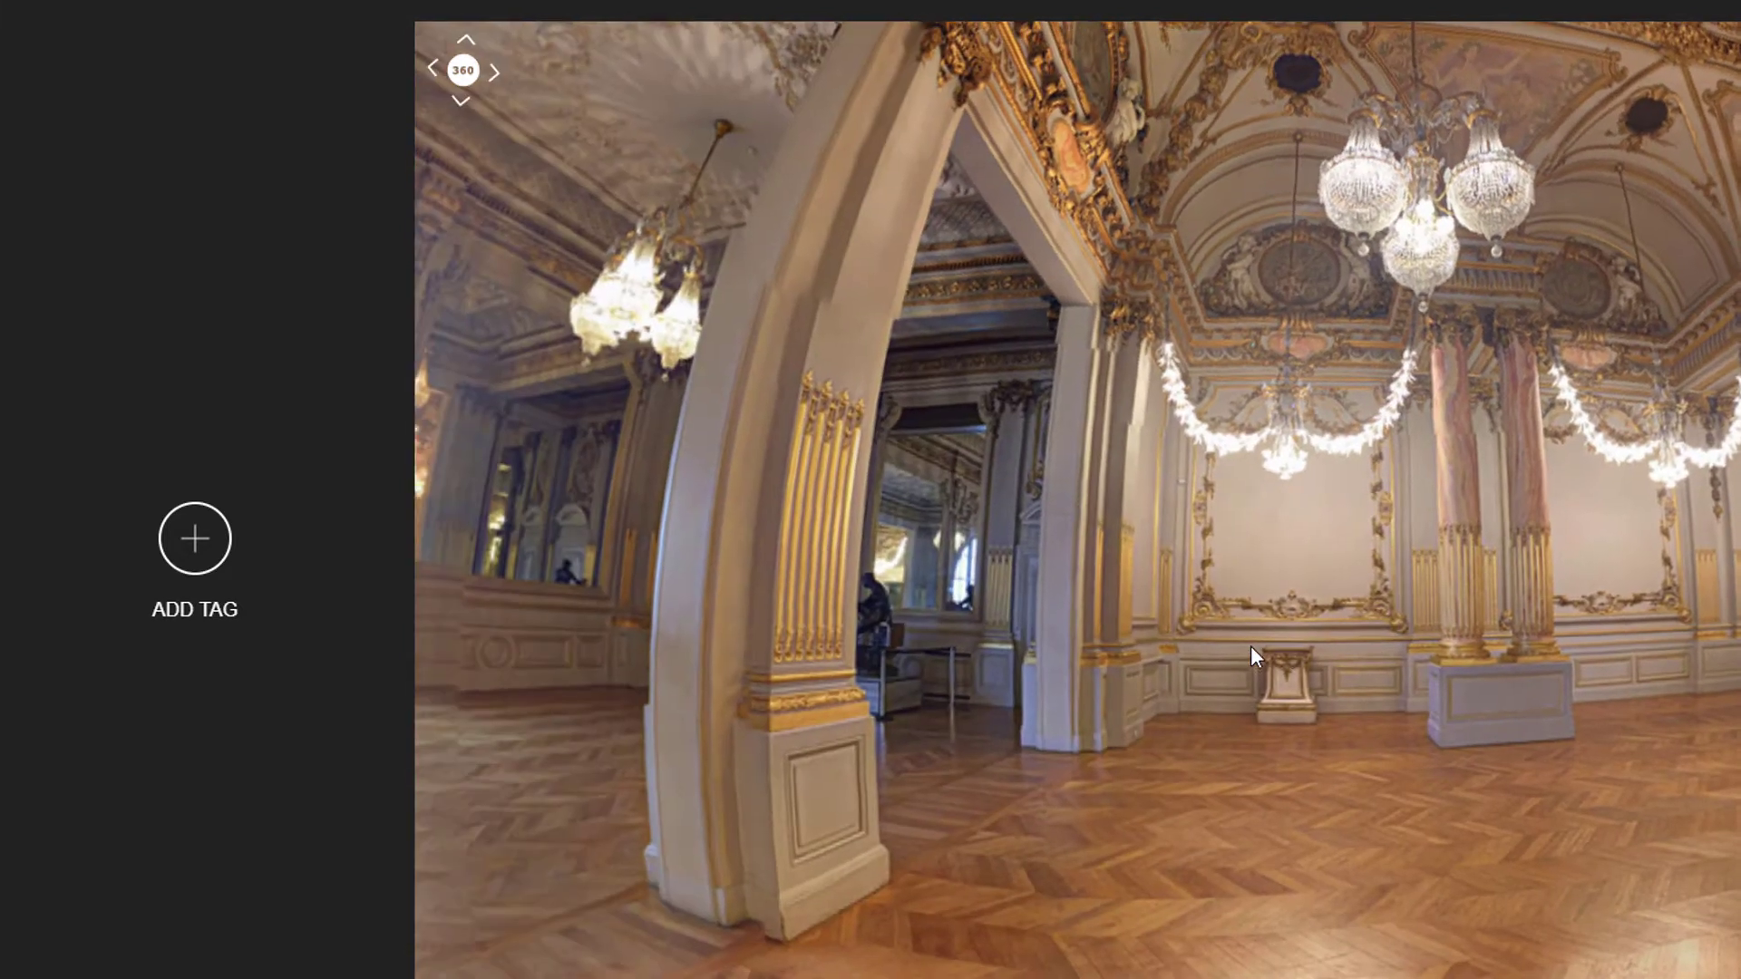
left_click_drag(1249, 645, 1217, 645)
left_click(194, 552)
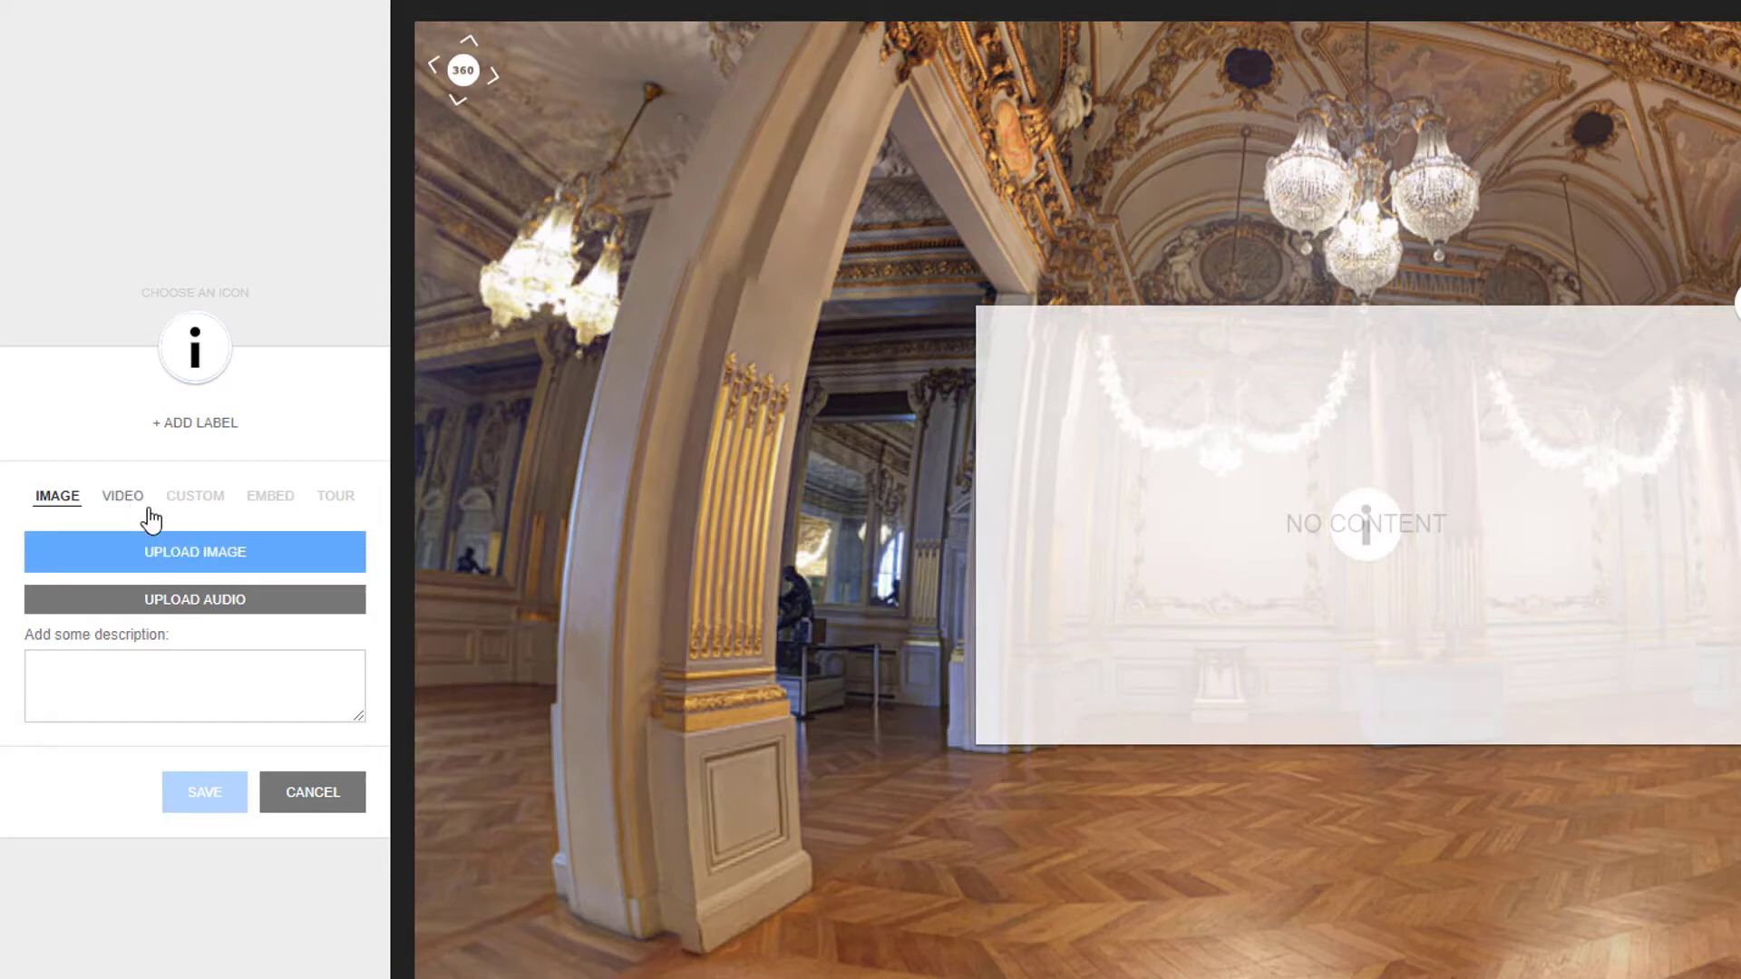
left_click(270, 504)
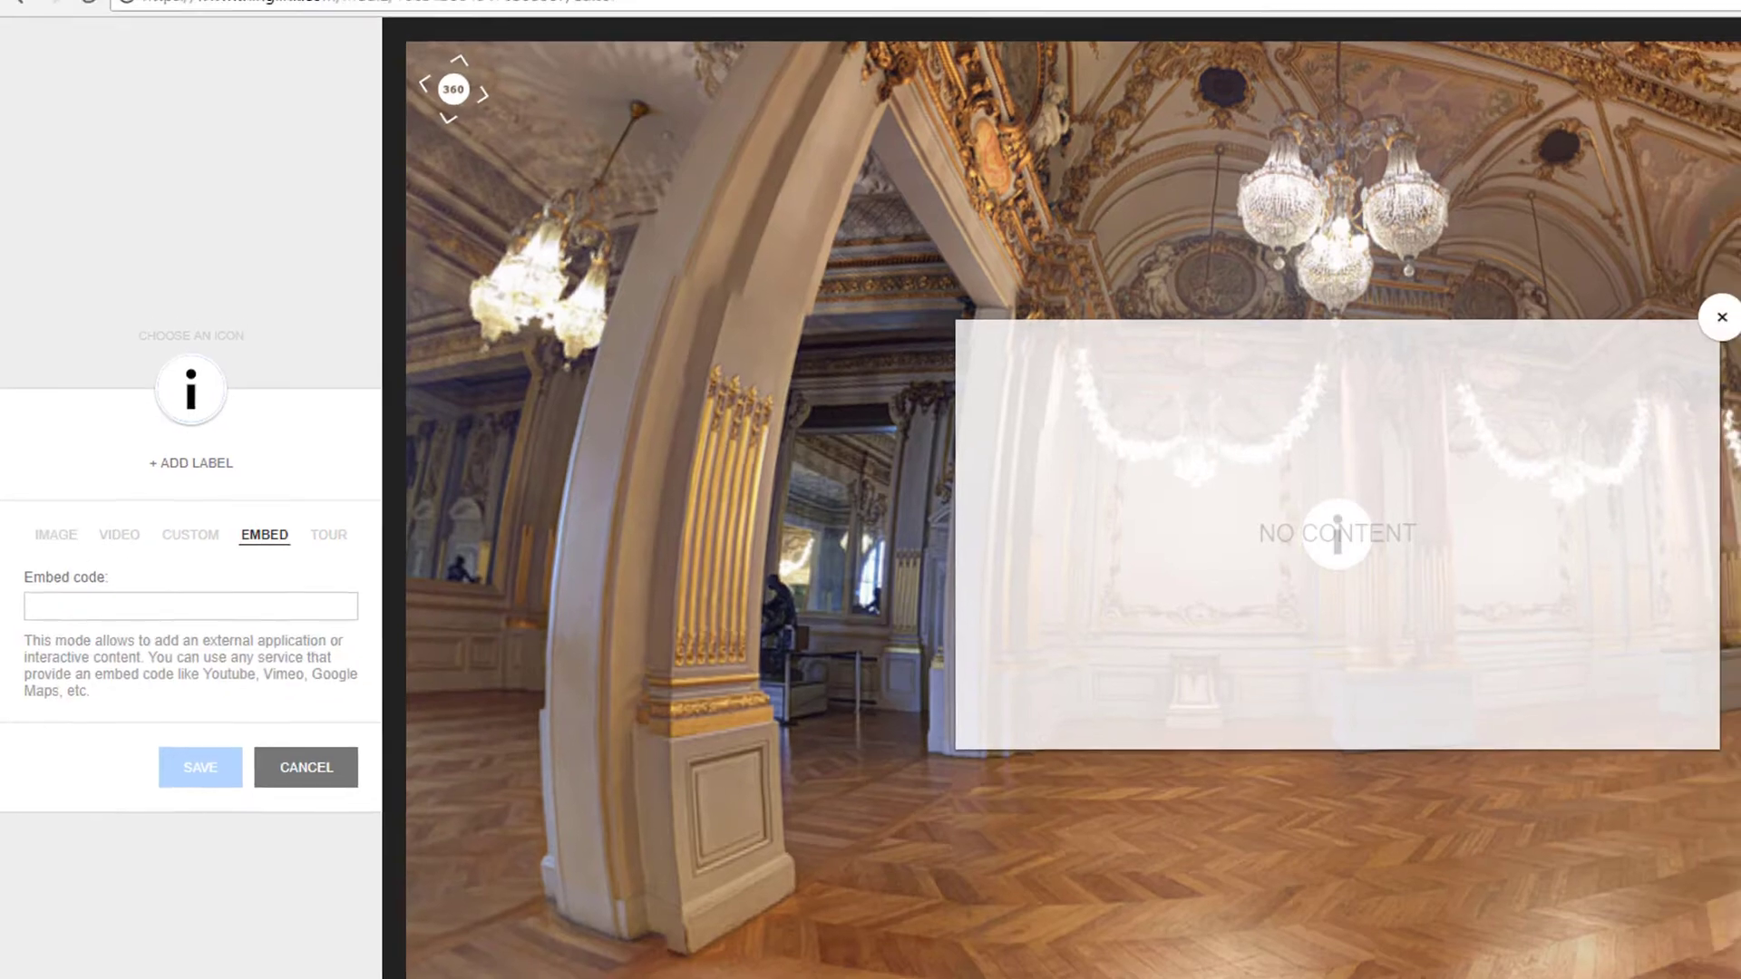
left_click(727, 46)
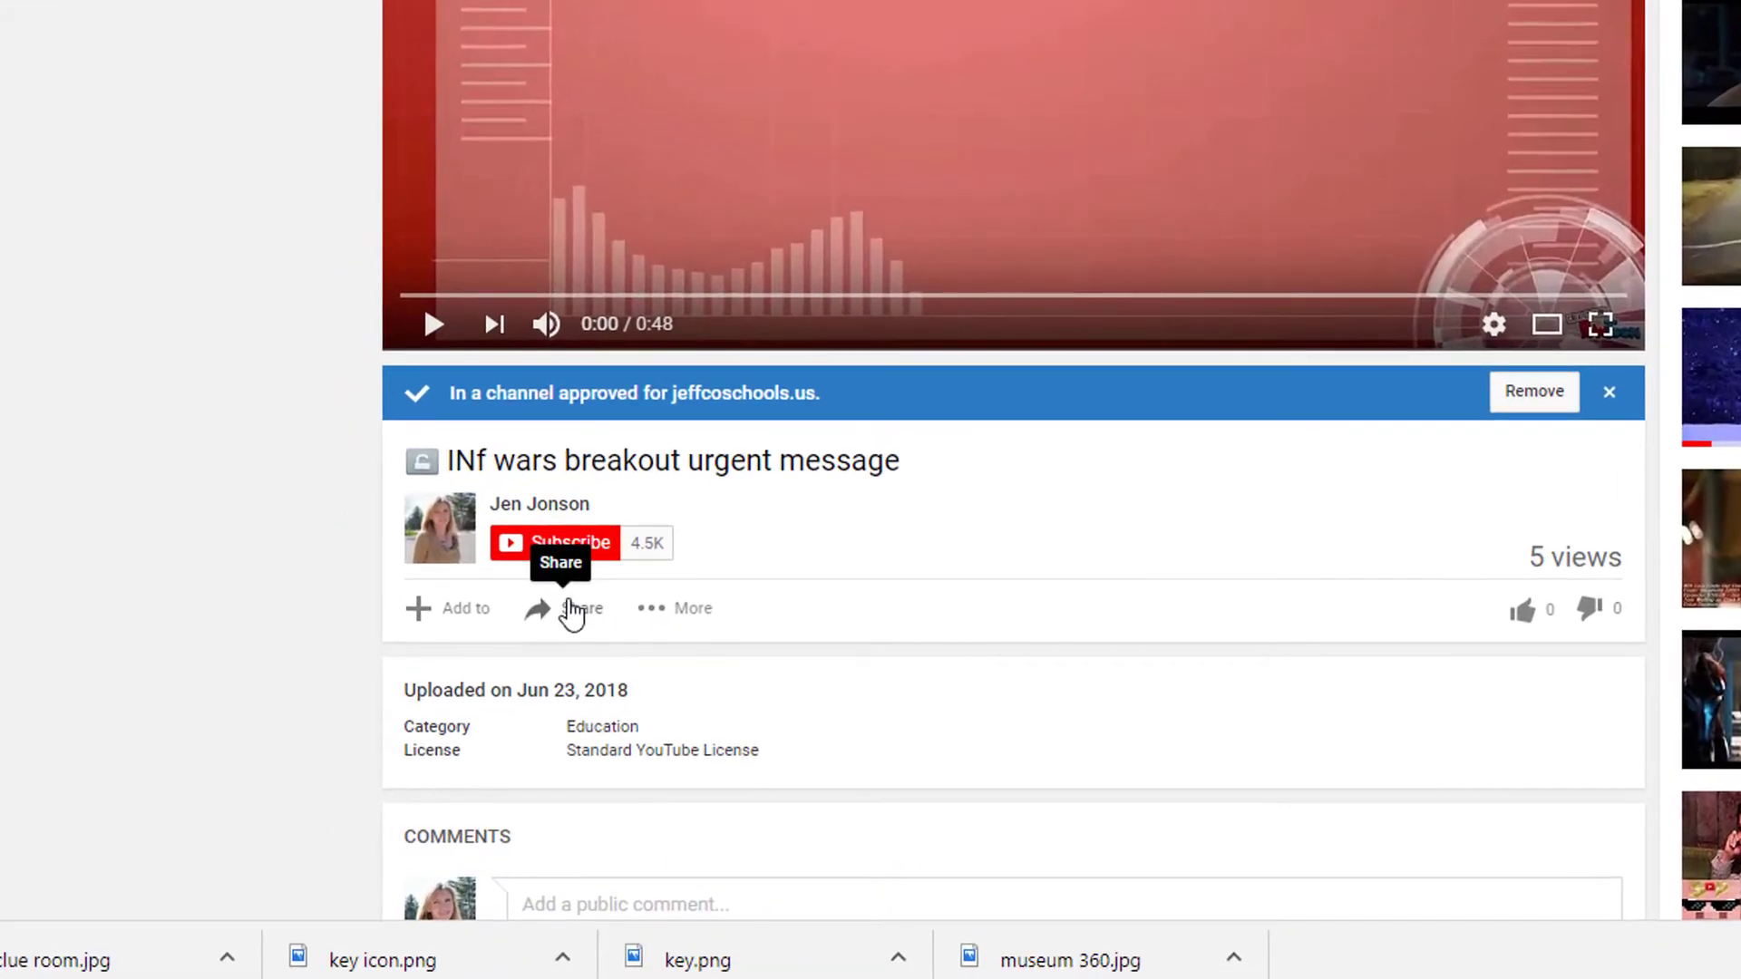
Step: Copy the video's 560 × 315 iframe code from Share > Embed and return to ThingLink
left_click(579, 624)
scroll(580, 622, "down", 5)
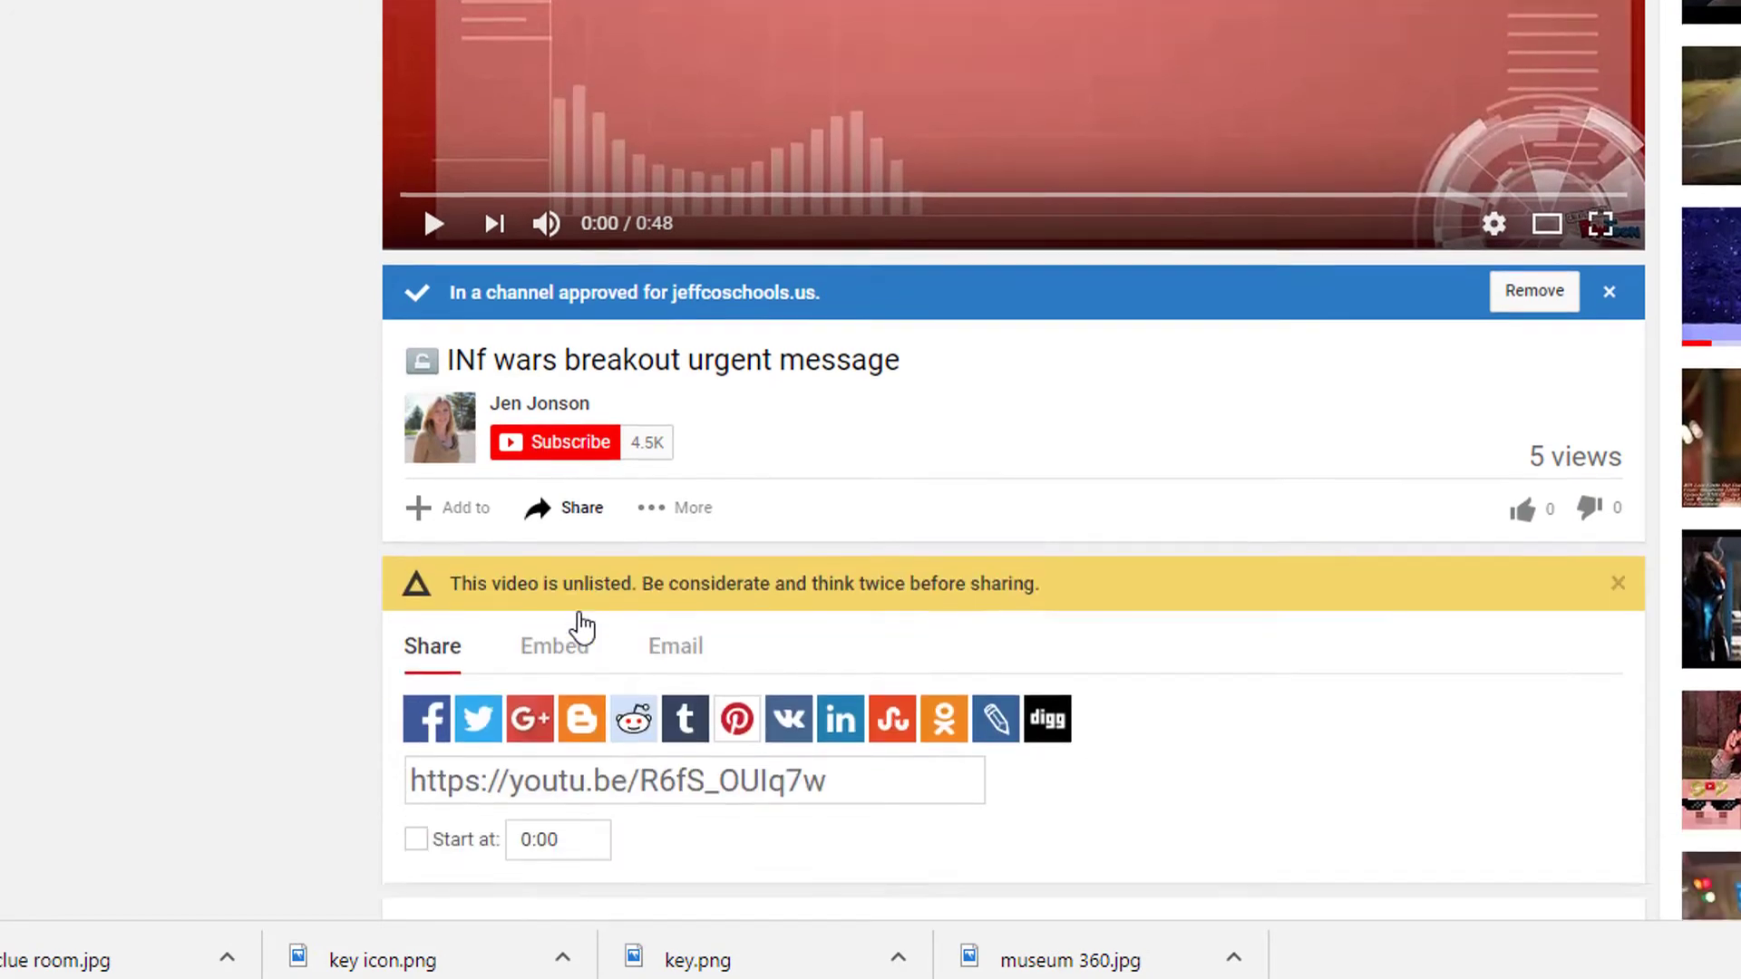
left_click(555, 303)
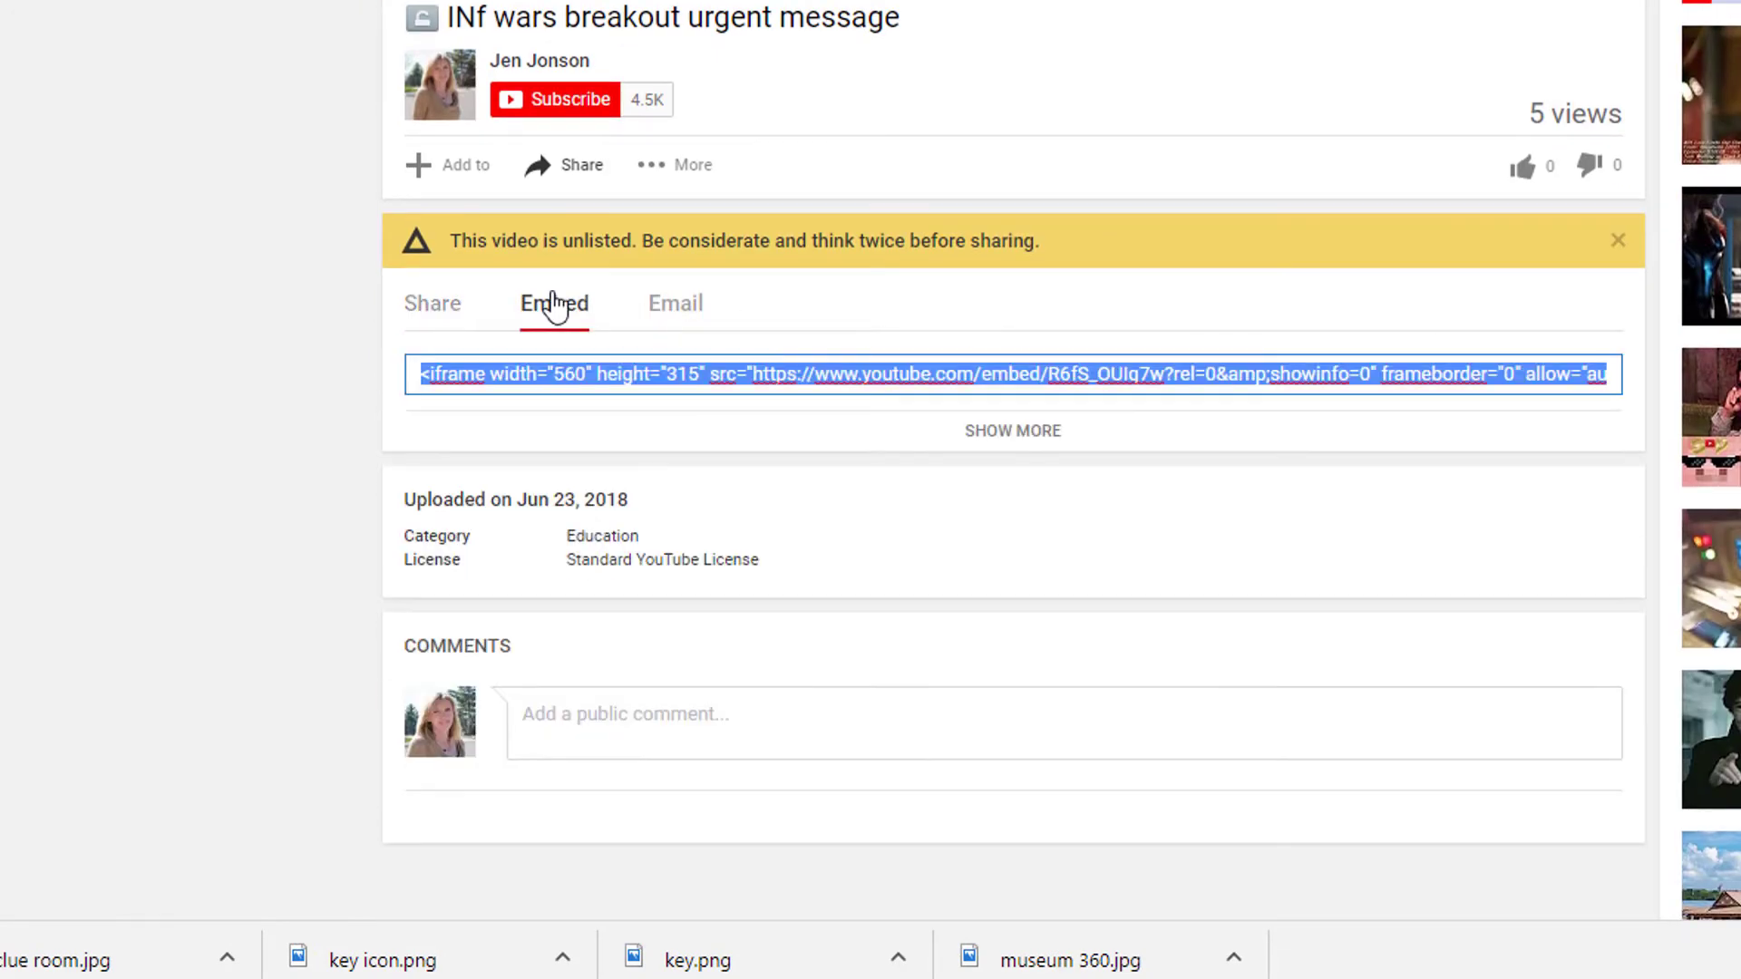
scroll(1049, 338, "down", 2)
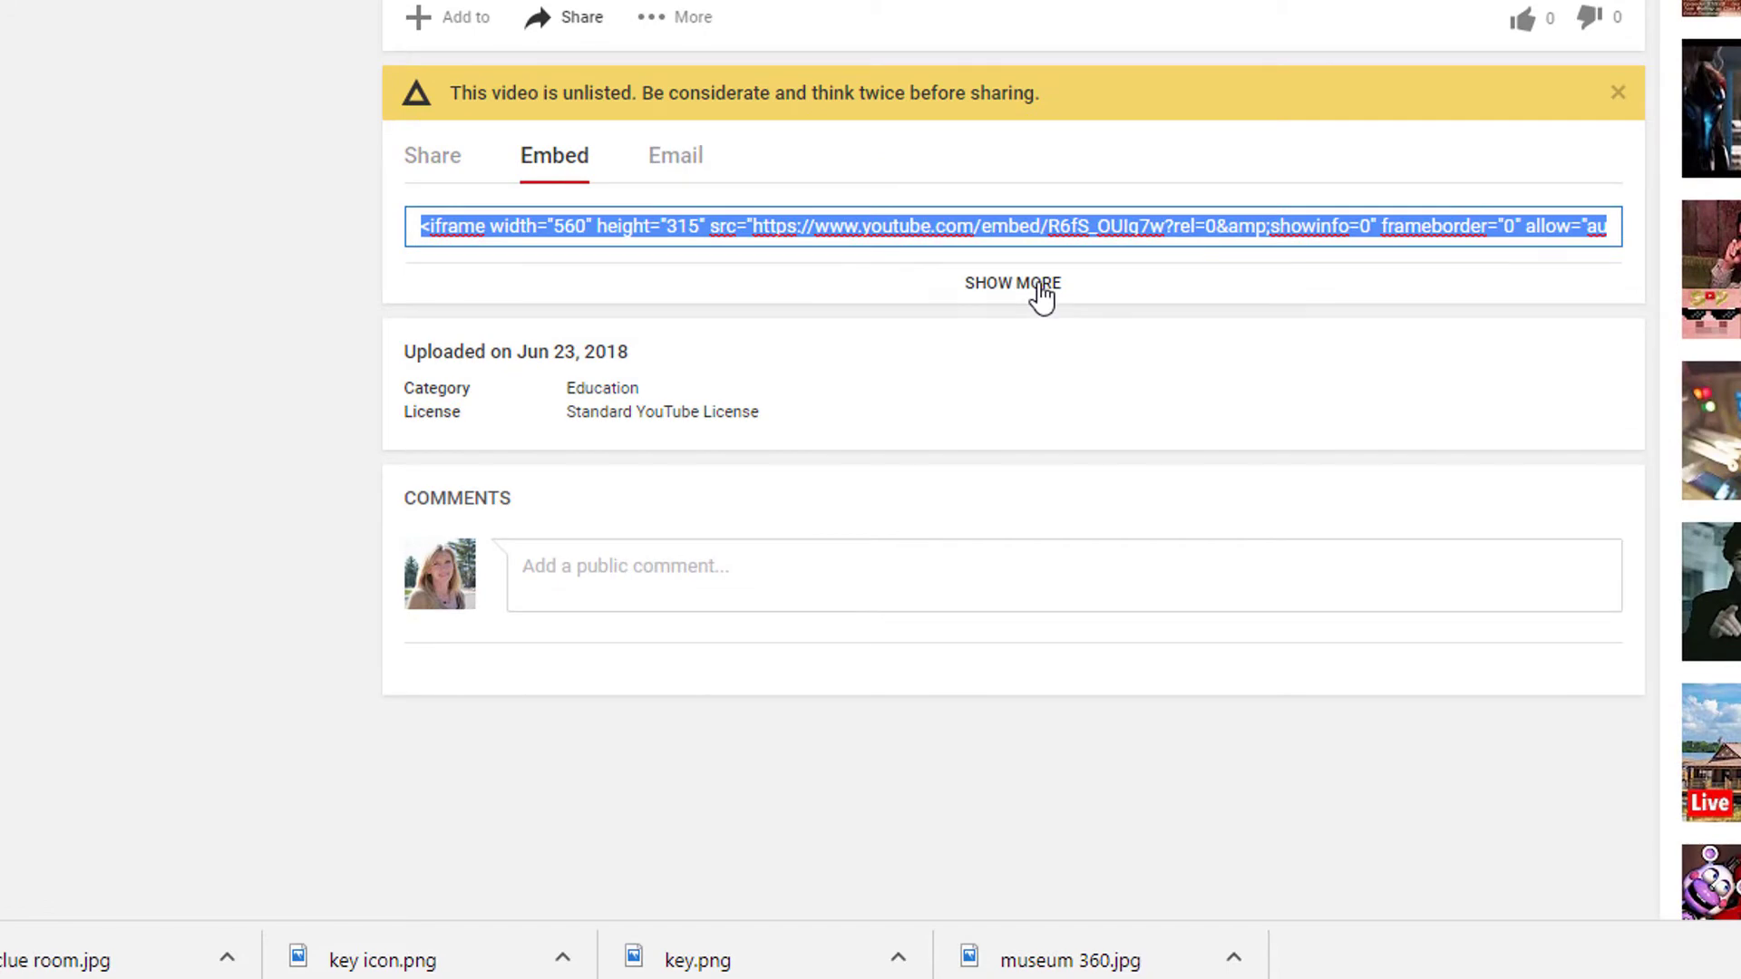
left_click(1040, 286)
scroll(1041, 290, "down", 6)
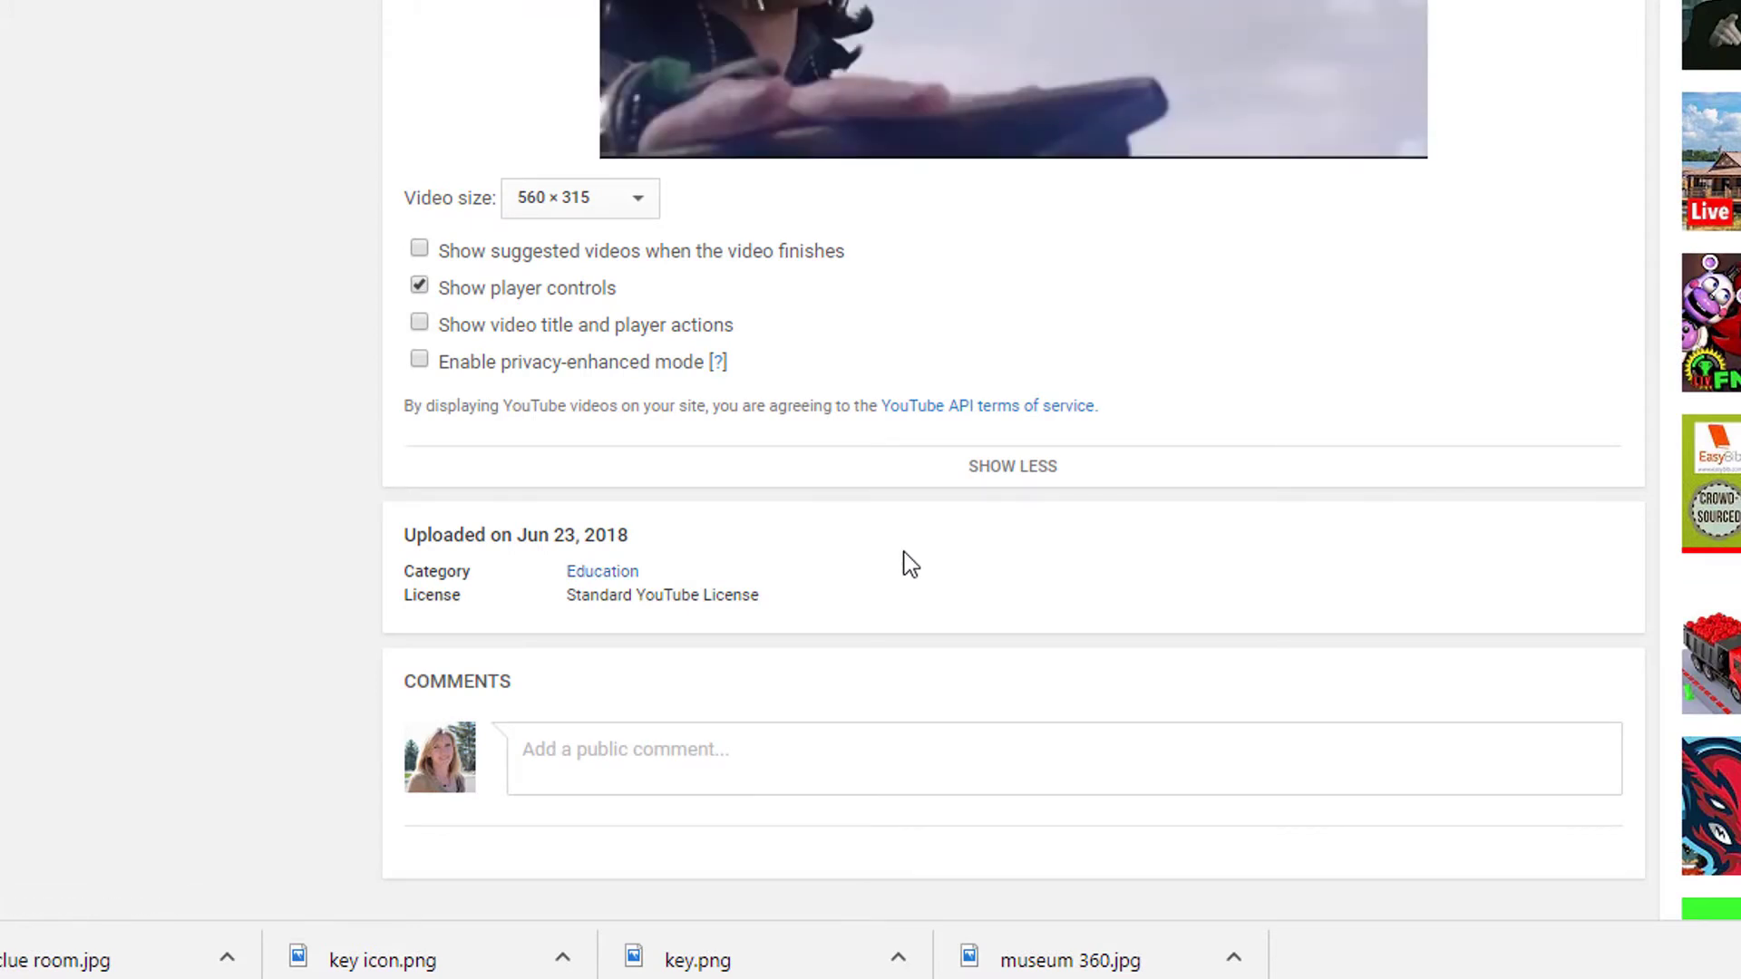
scroll(918, 555, "up", 6)
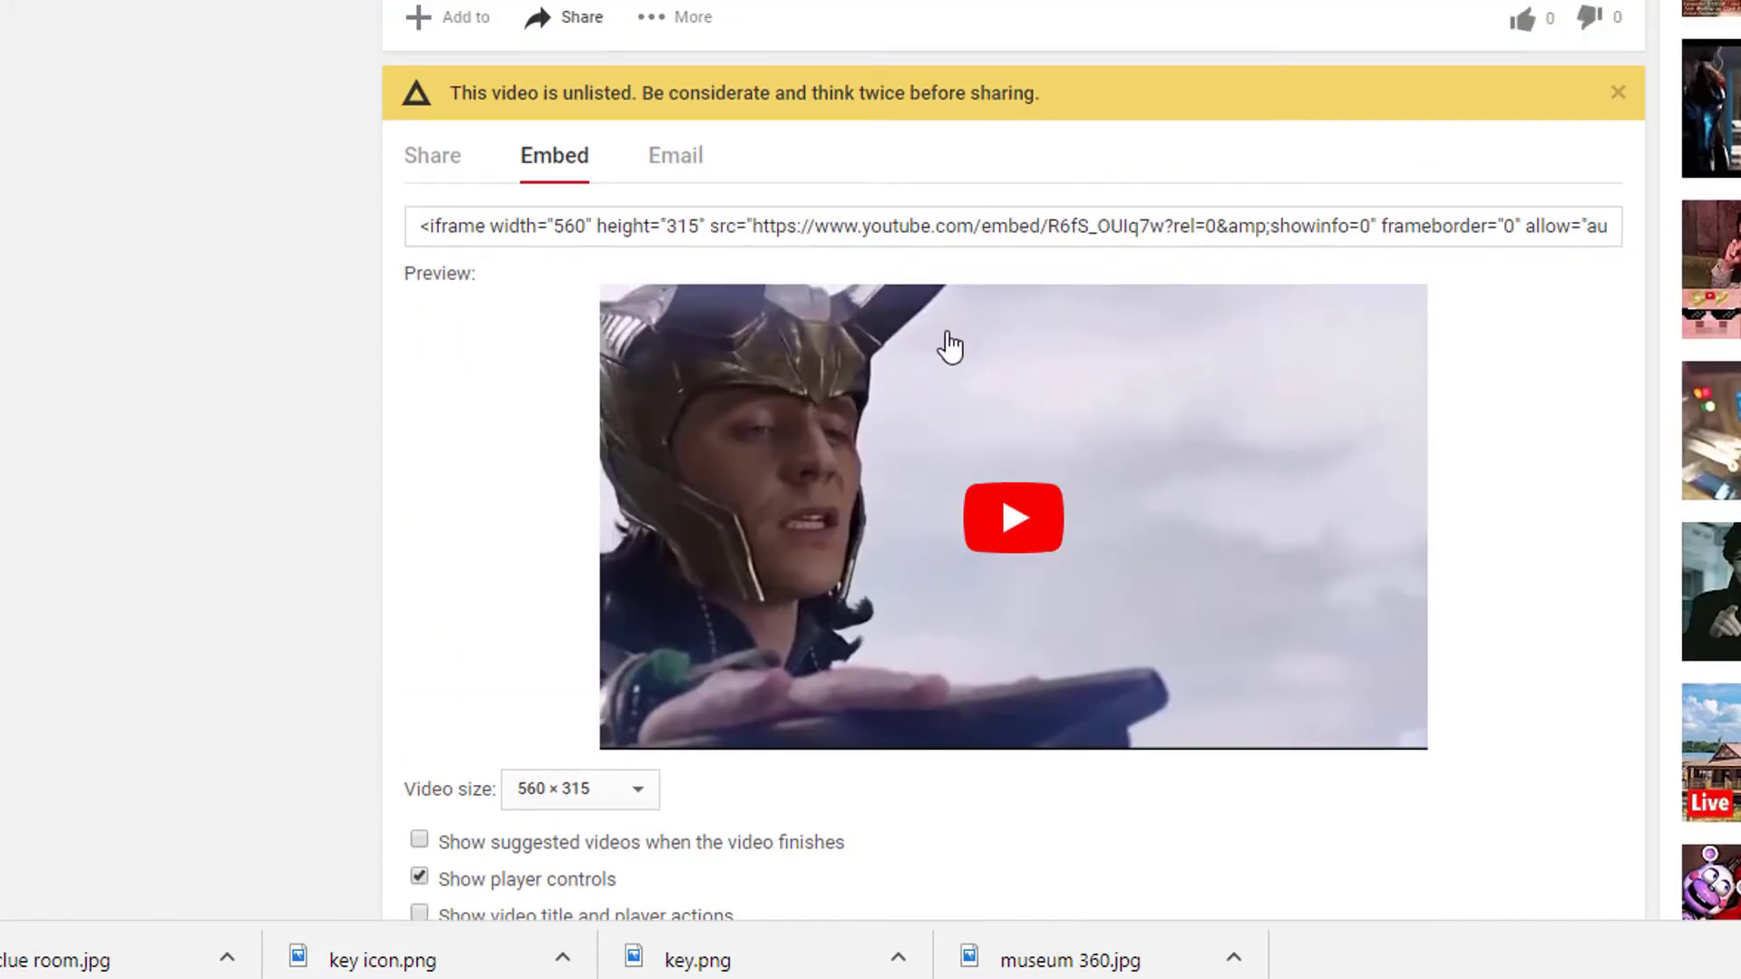
left_click(985, 227)
right_click(986, 226)
left_click(1055, 287)
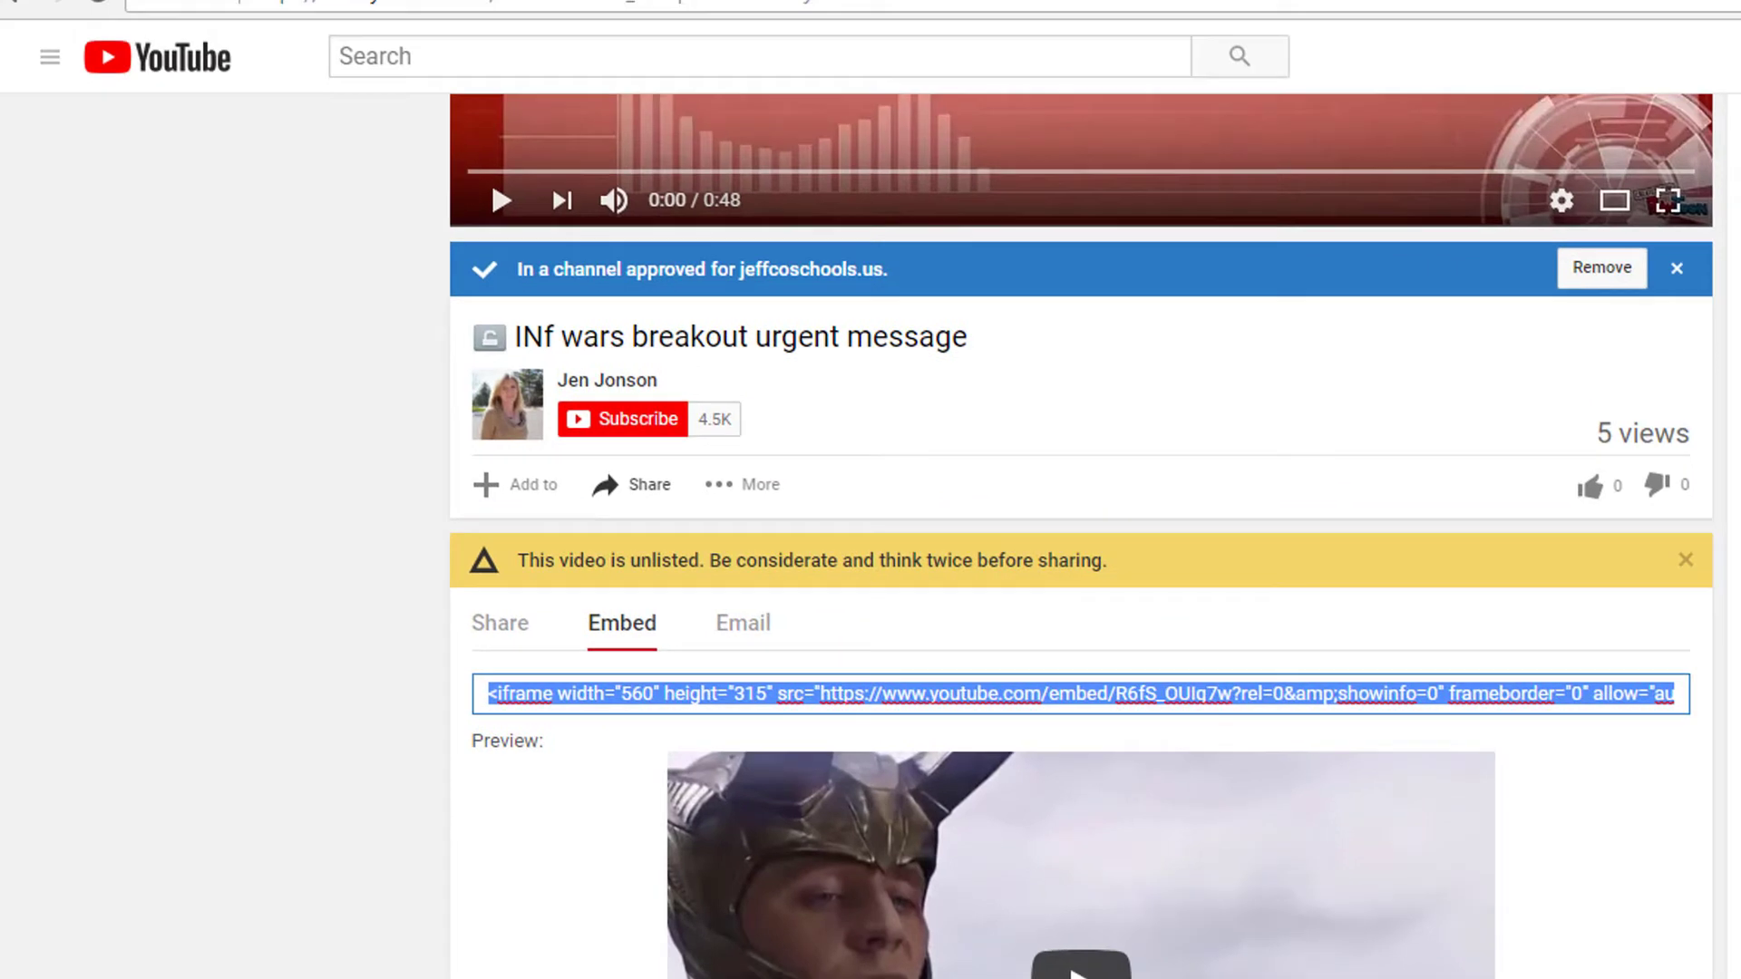
left_click(180, 32)
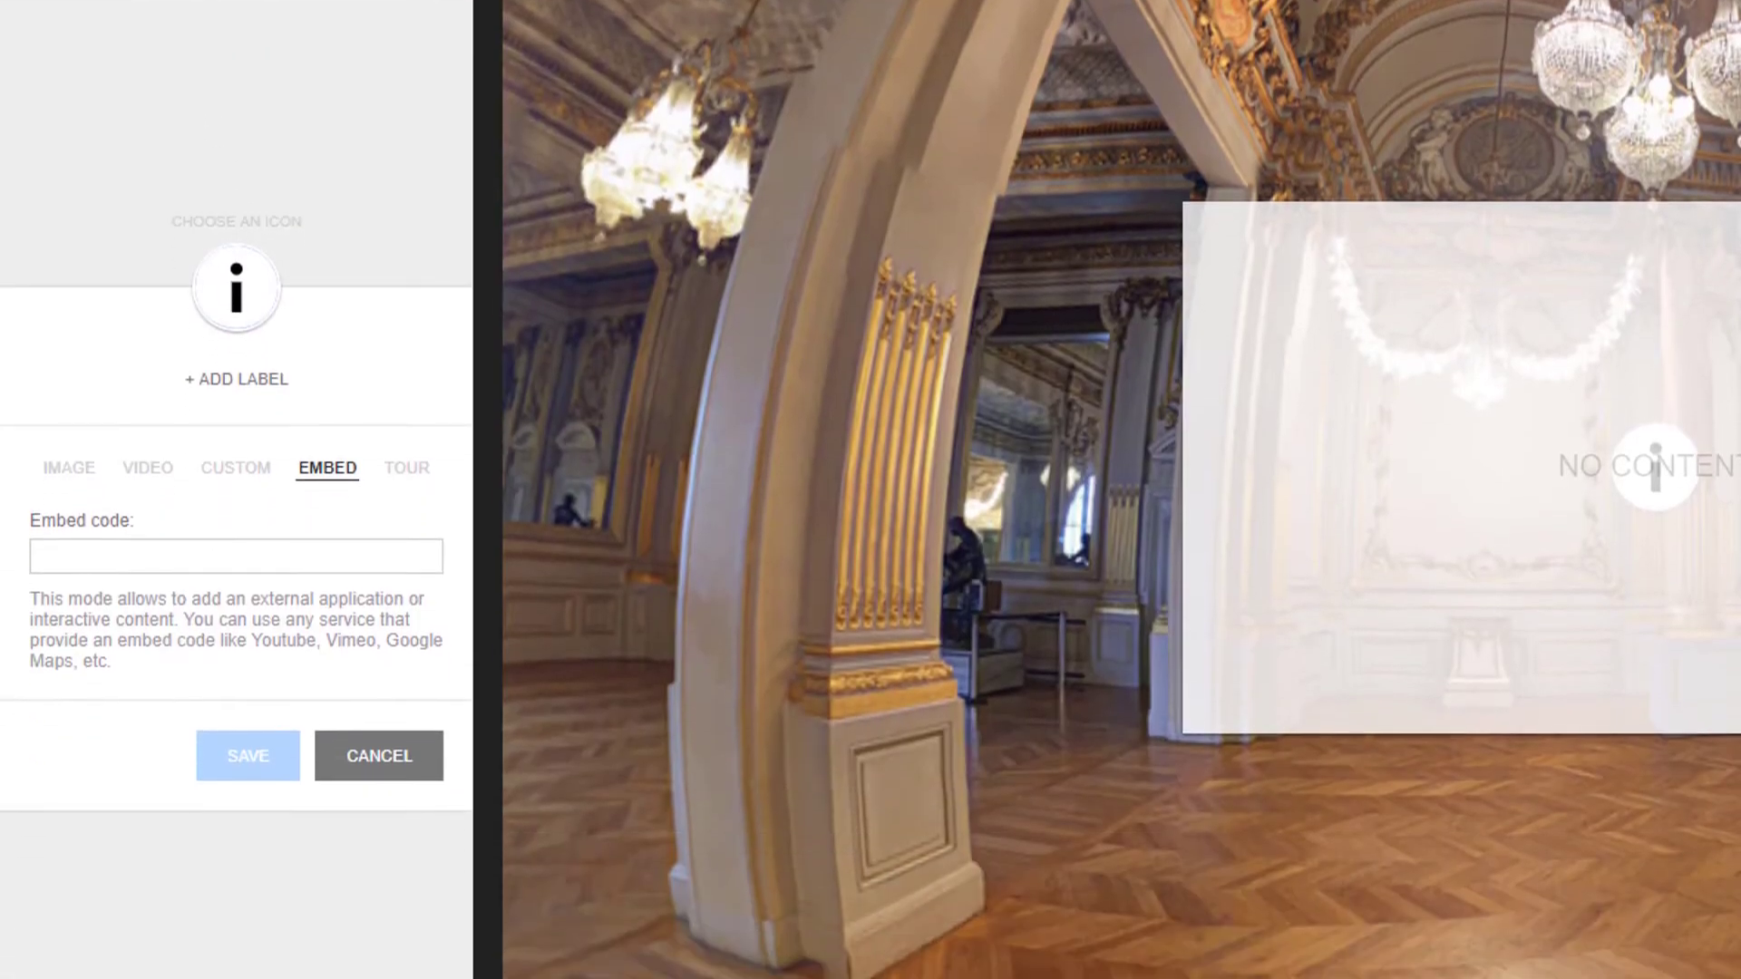
Step: Paste the YouTube embed code into the archway tag, give it the red YouTube icon, and save
right_click(315, 832)
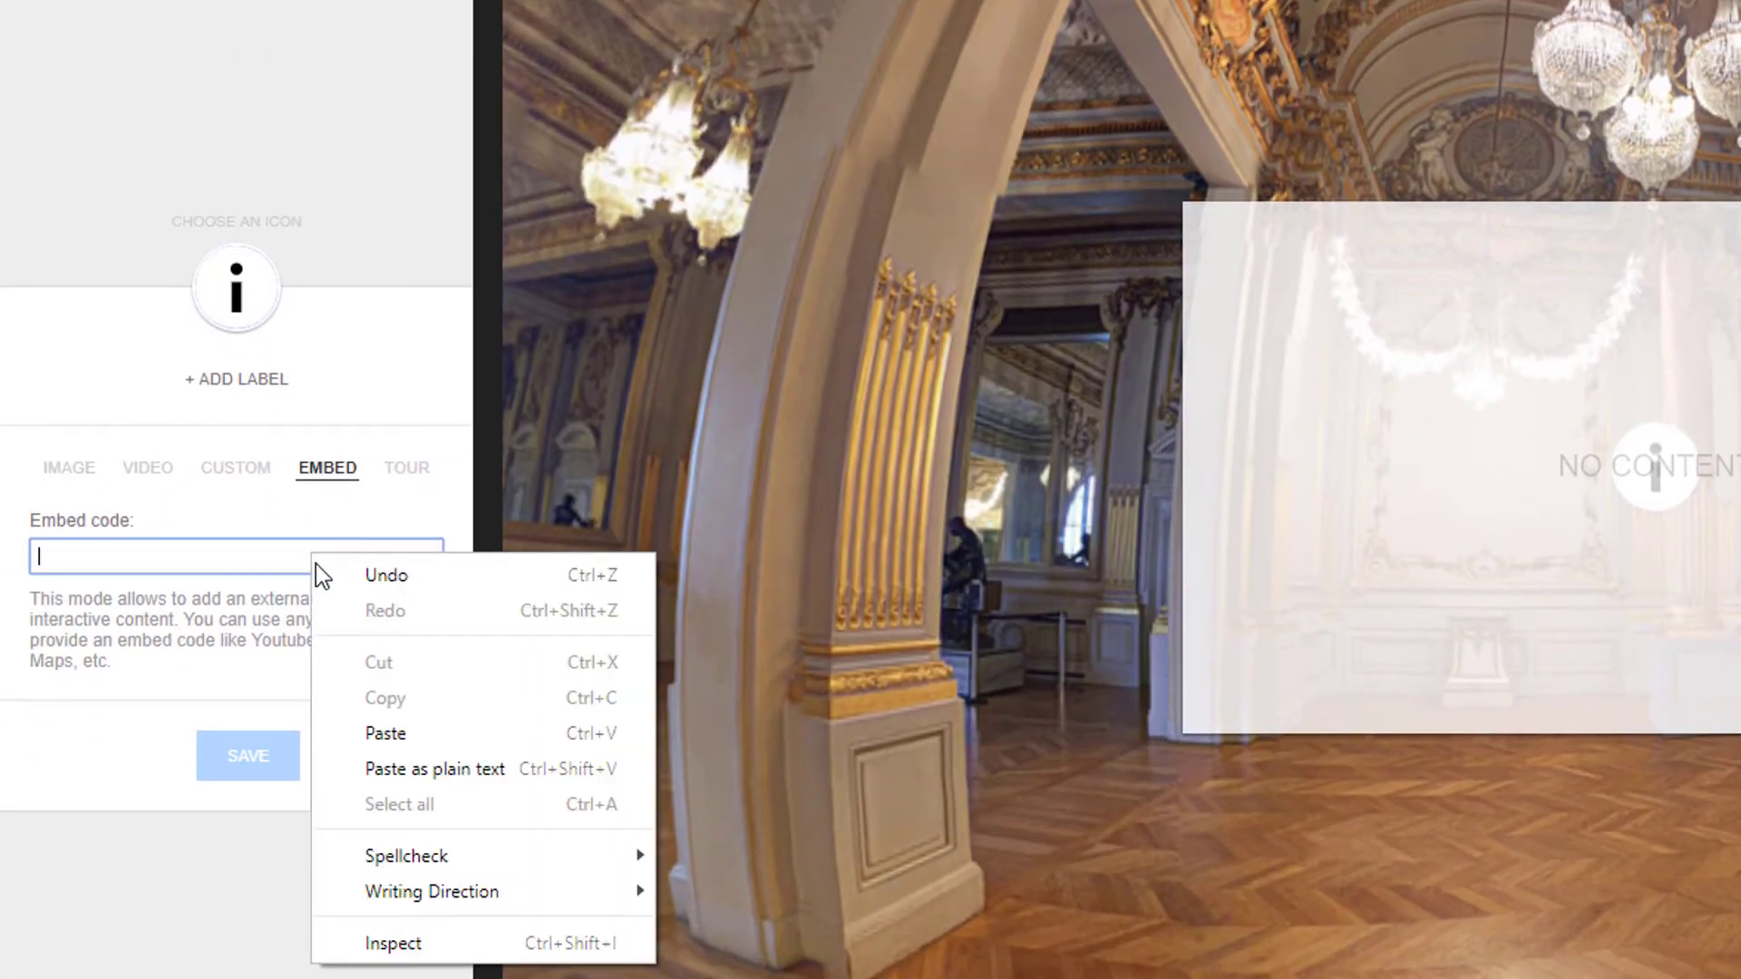
left_click(385, 733)
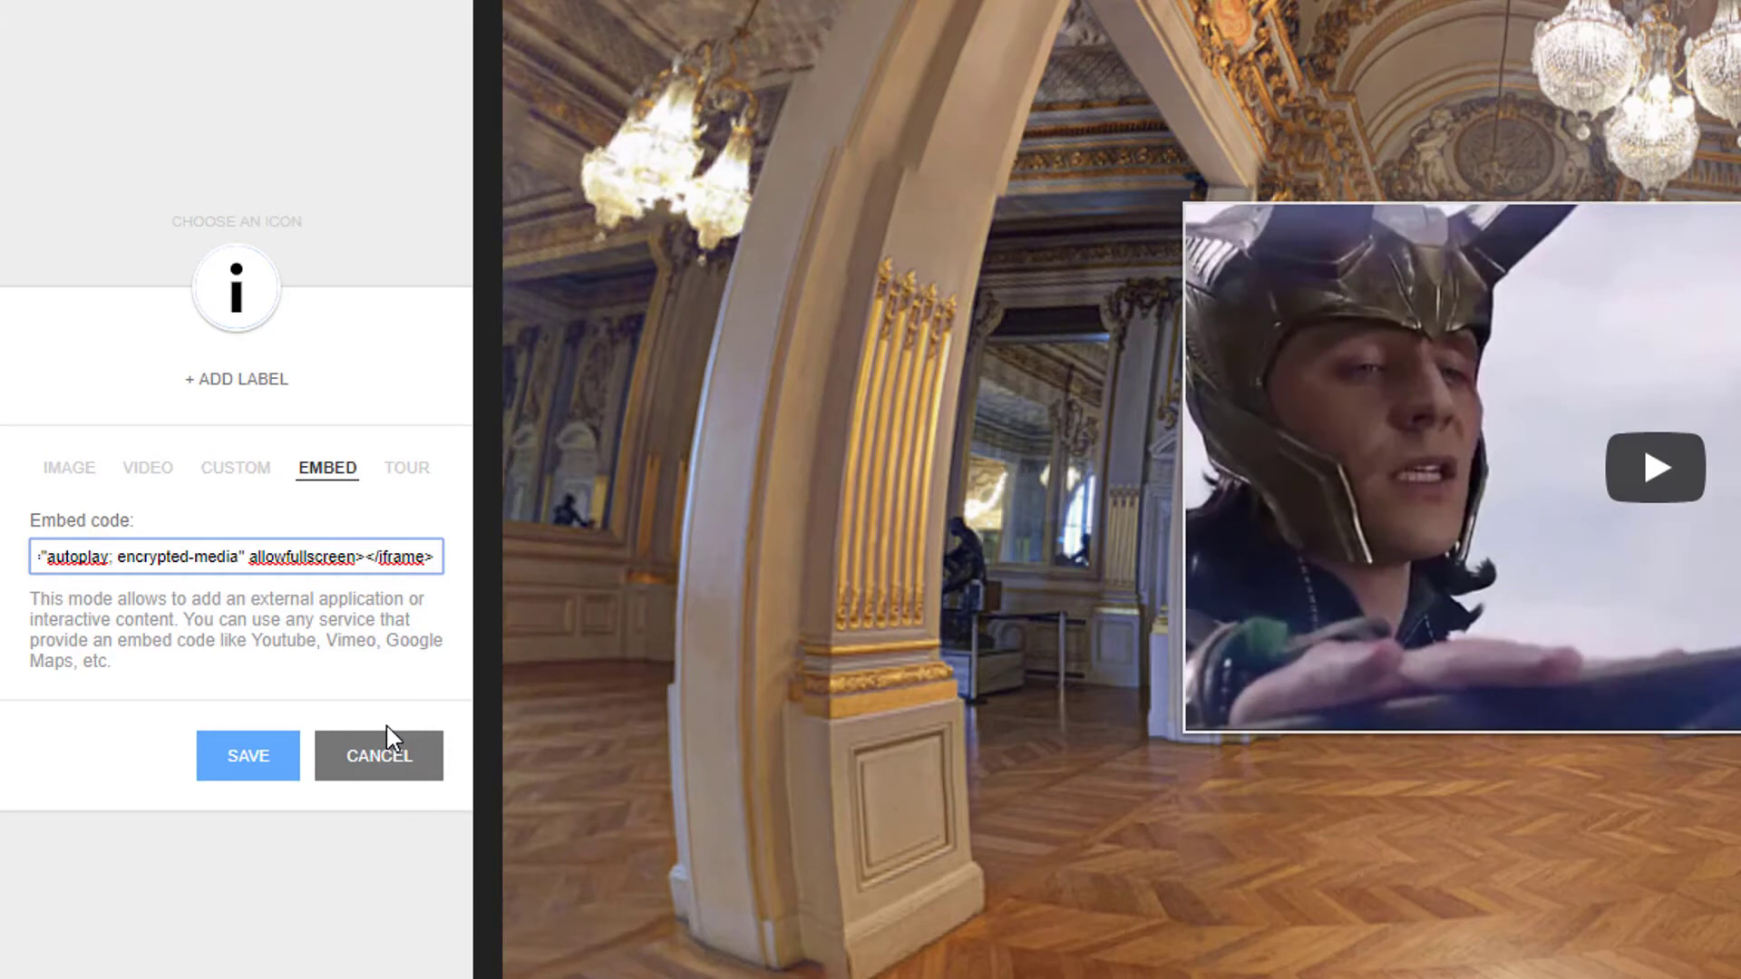
left_click(236, 289)
left_click_drag(460, 265, 443, 644)
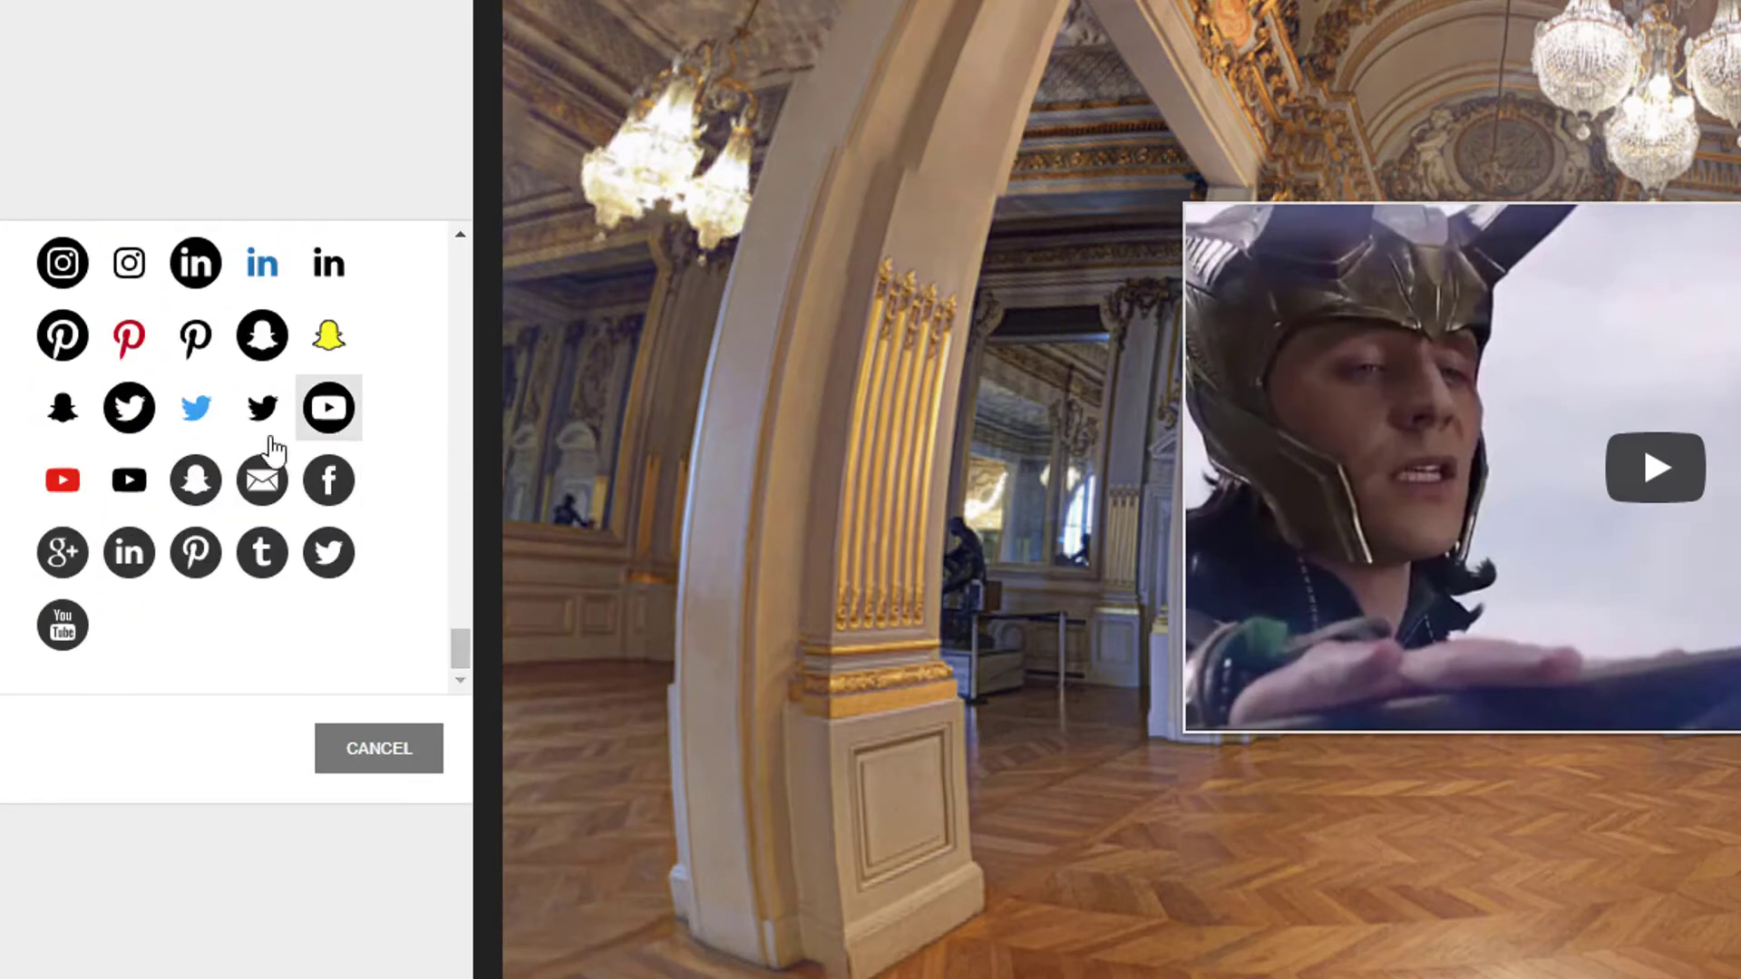
left_click(62, 489)
left_click(277, 767)
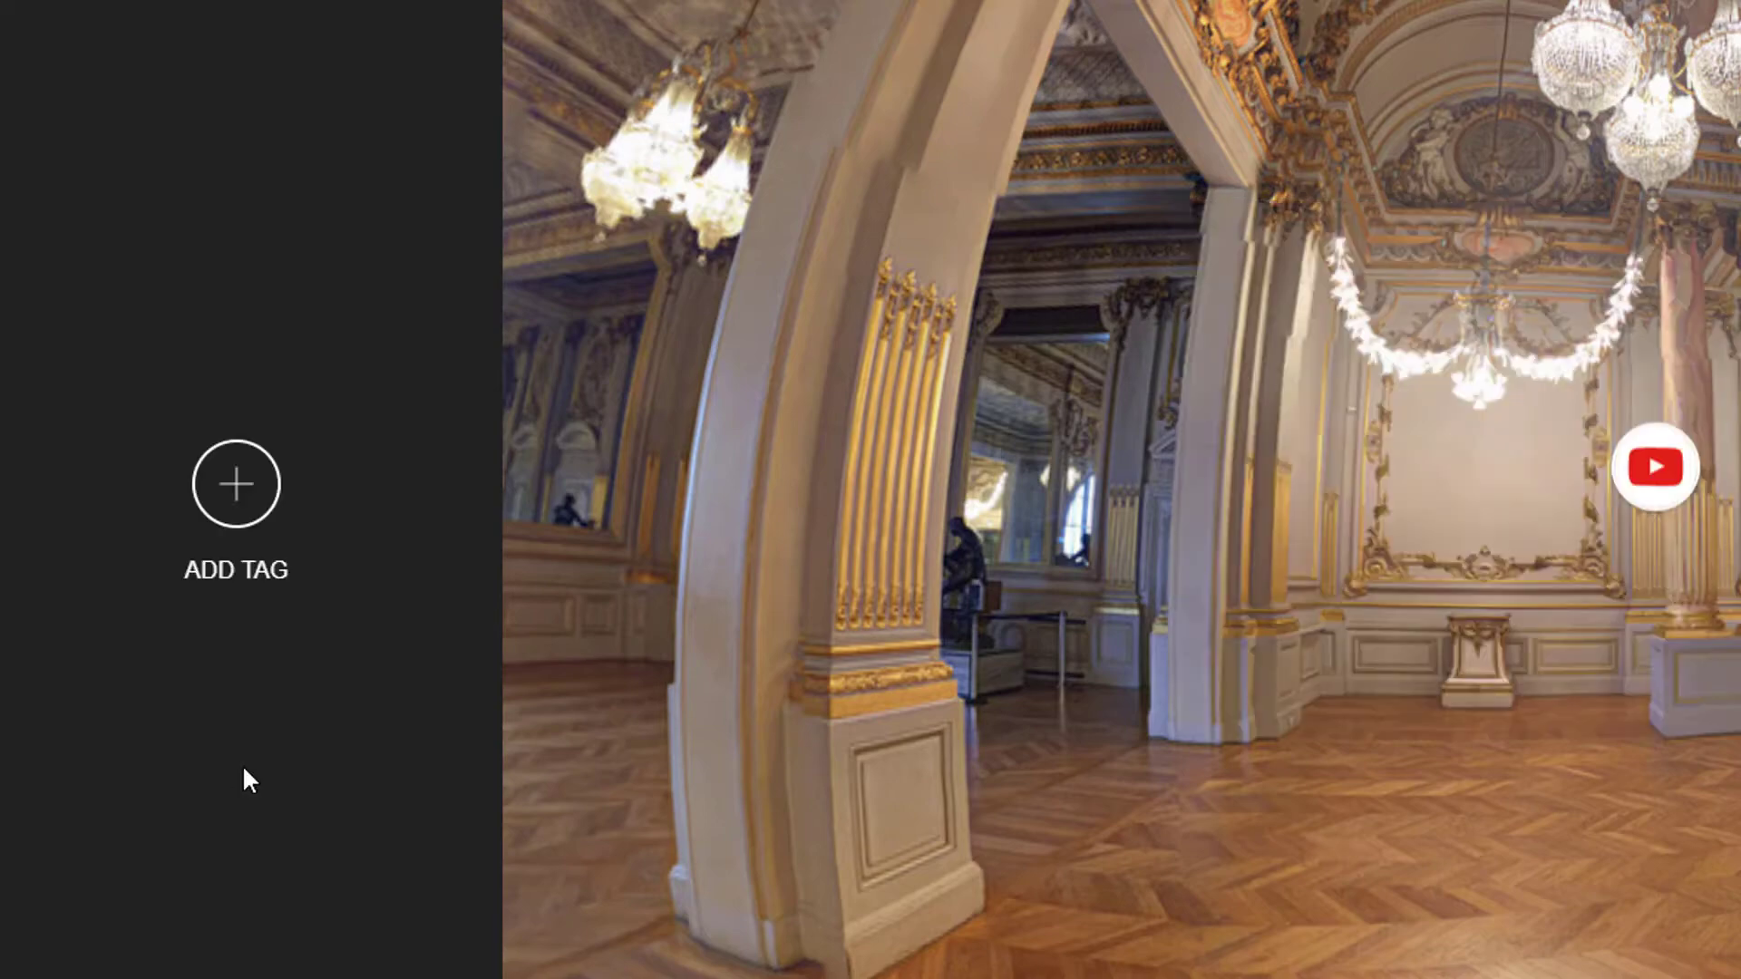
left_click_drag(1705, 704, 332, 753)
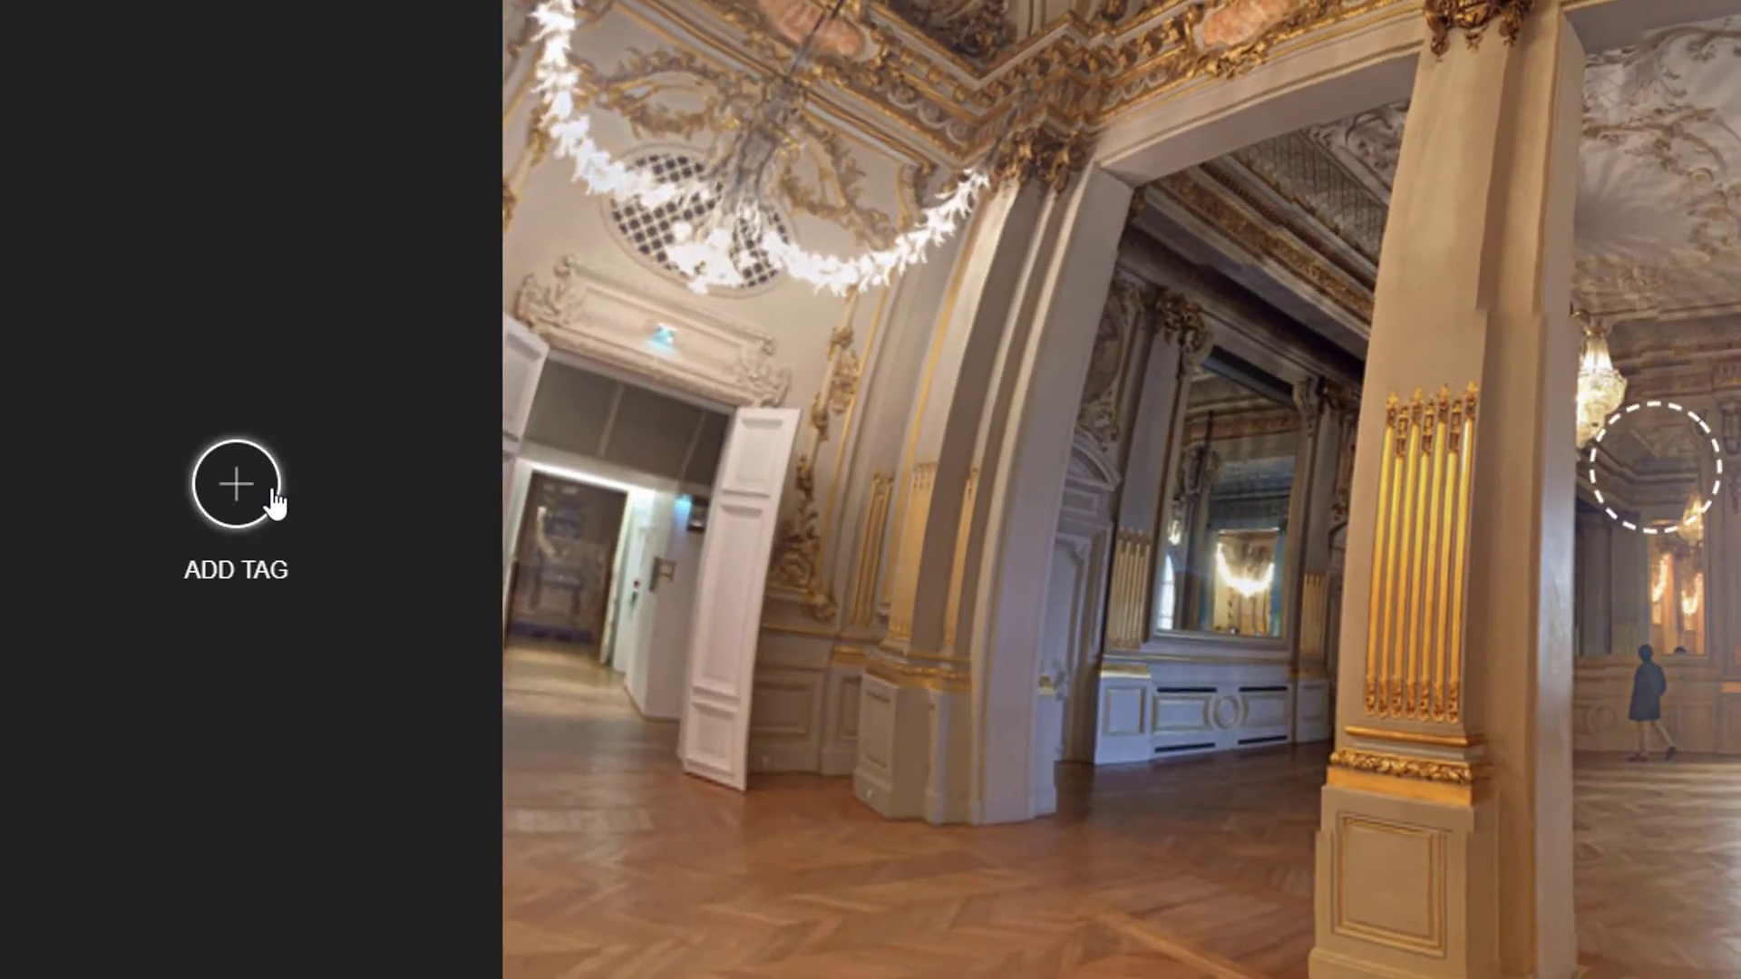
Step: Add a new tag whose content is a video uploaded from the Videos folder
left_click(272, 499)
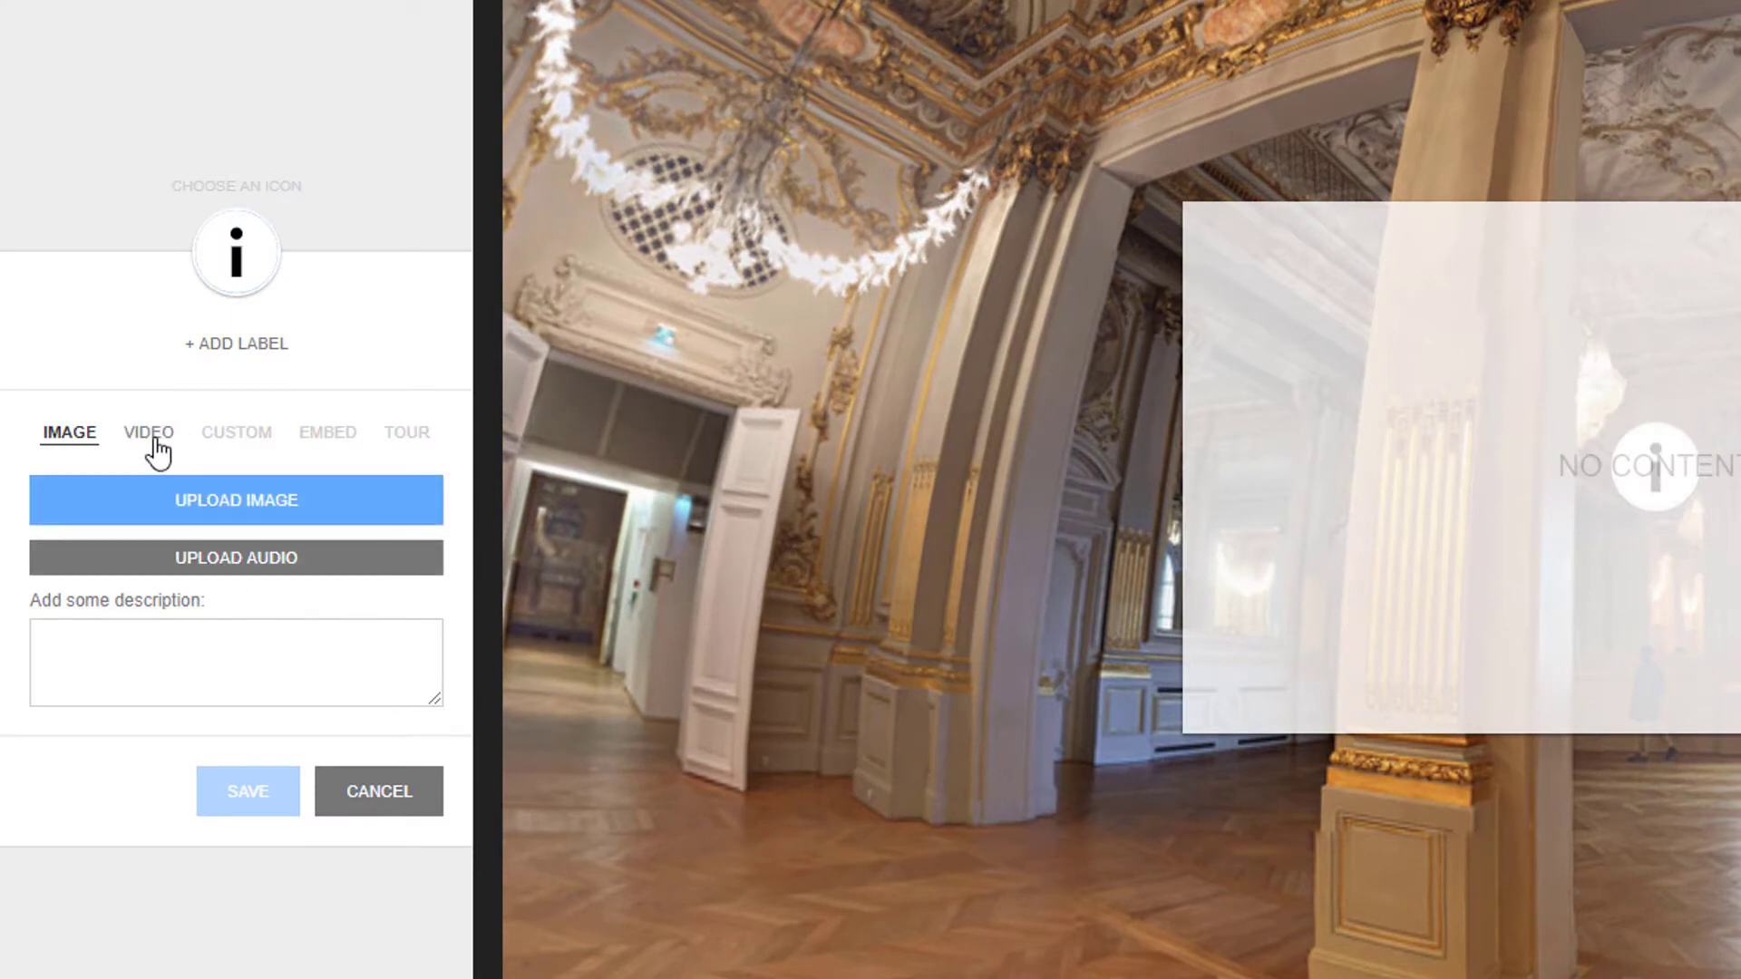
left_click(153, 437)
left_click(275, 542)
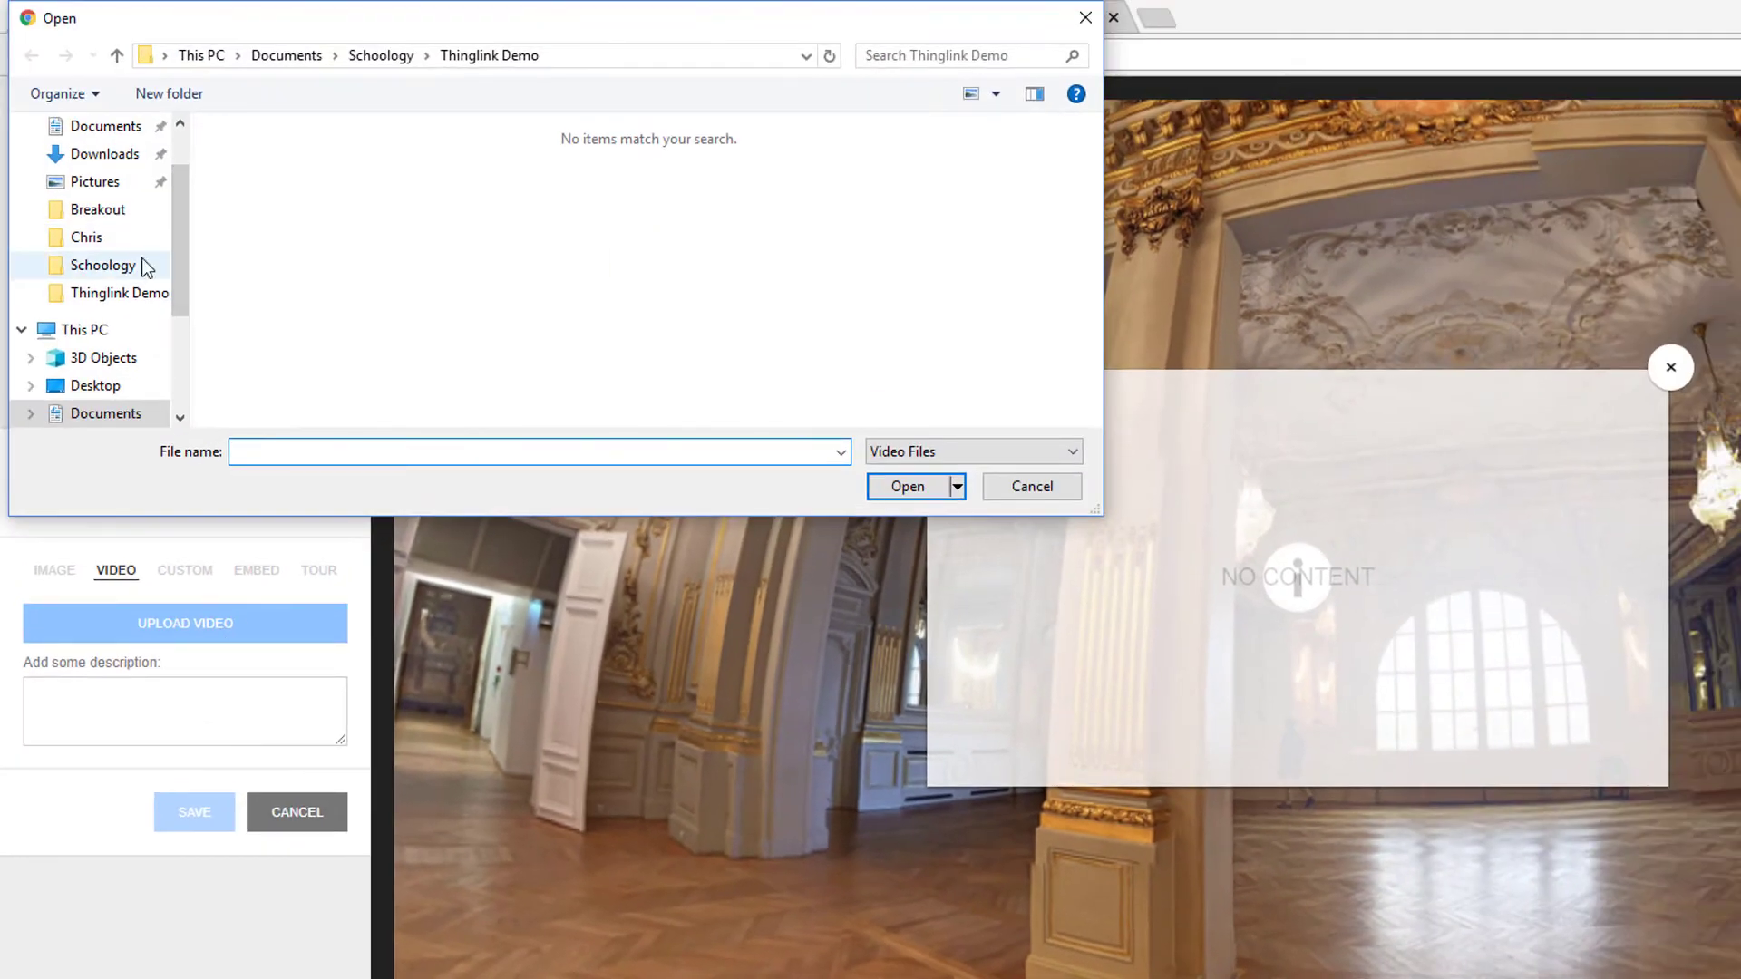
left_click(91, 385)
double_click(765, 189)
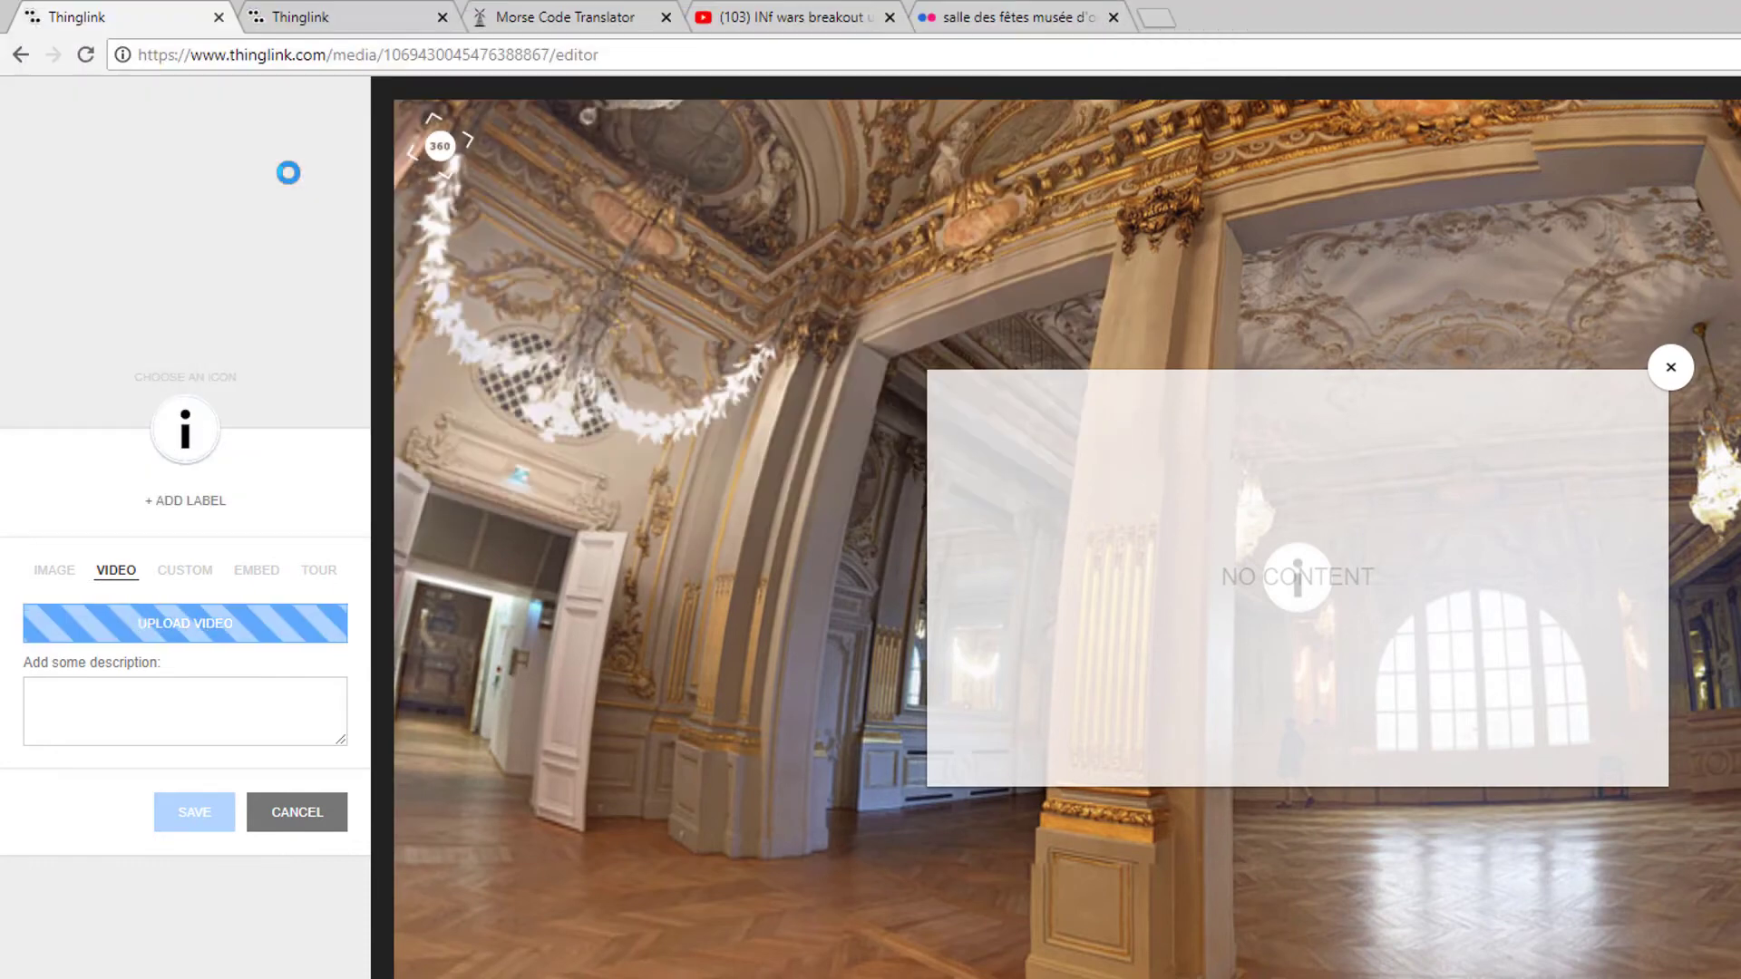
Step: Caption the video tag 'Add info/clues here.', give it the black play icon, and save
left_click(231, 720)
type("Add info/clues here.")
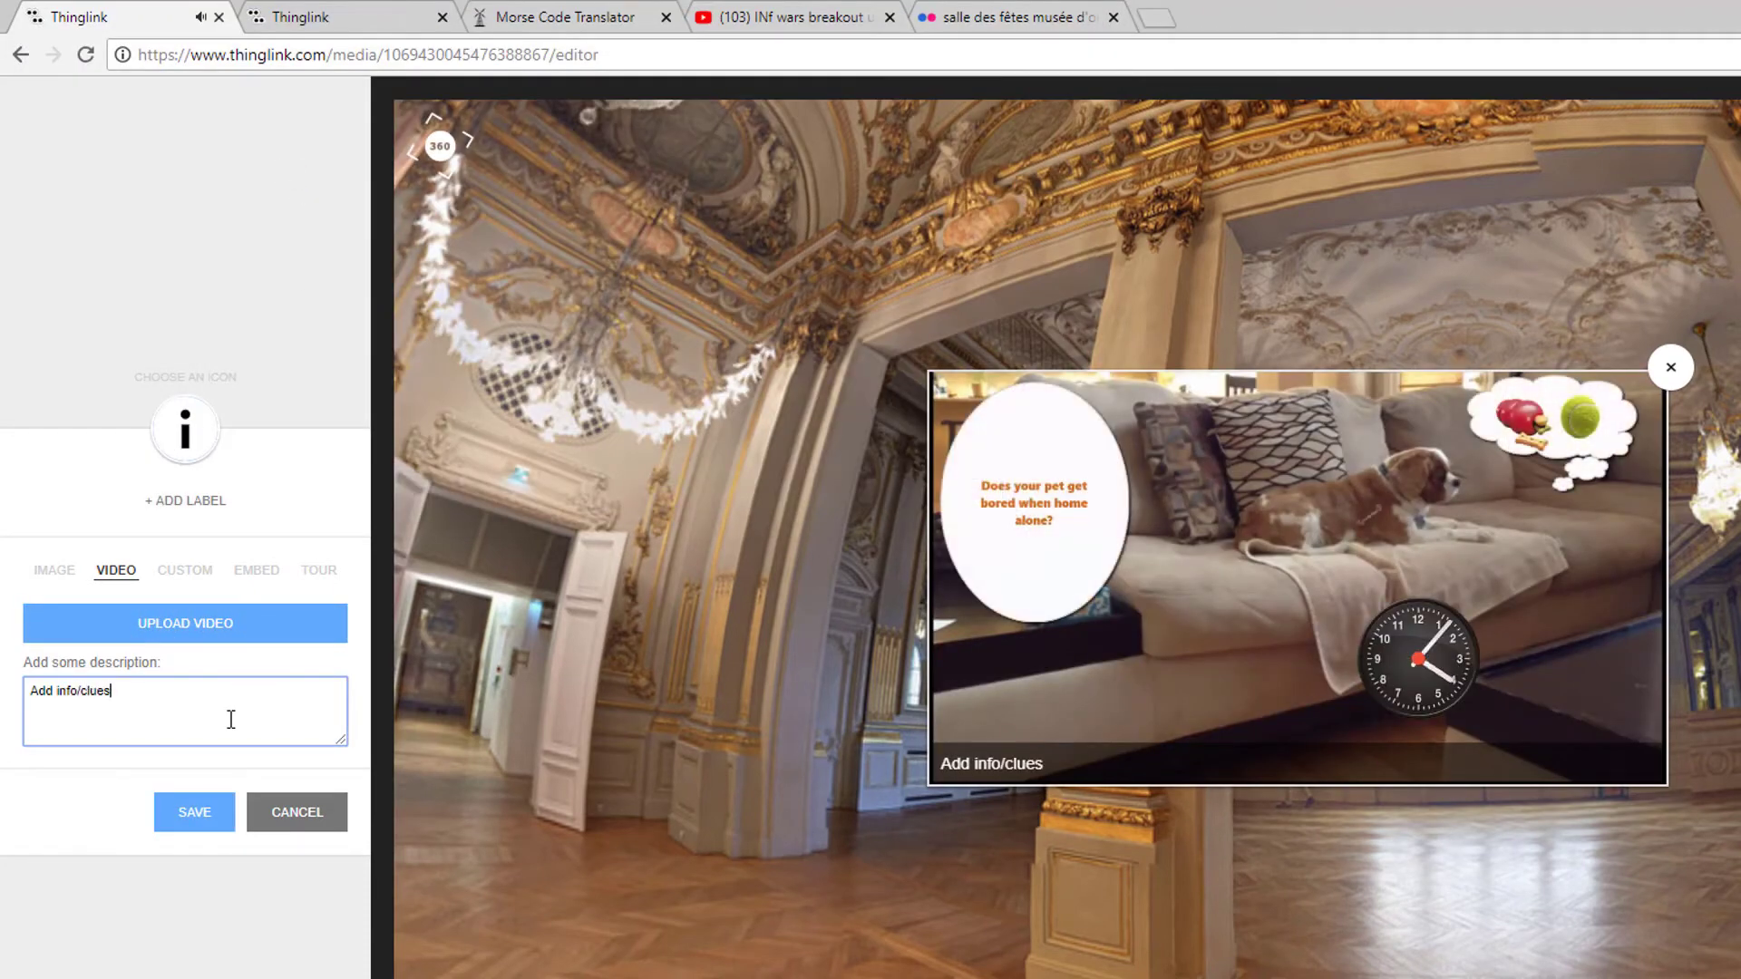
left_click(219, 825)
scroll(181, 590, "down", 5)
left_click(207, 577)
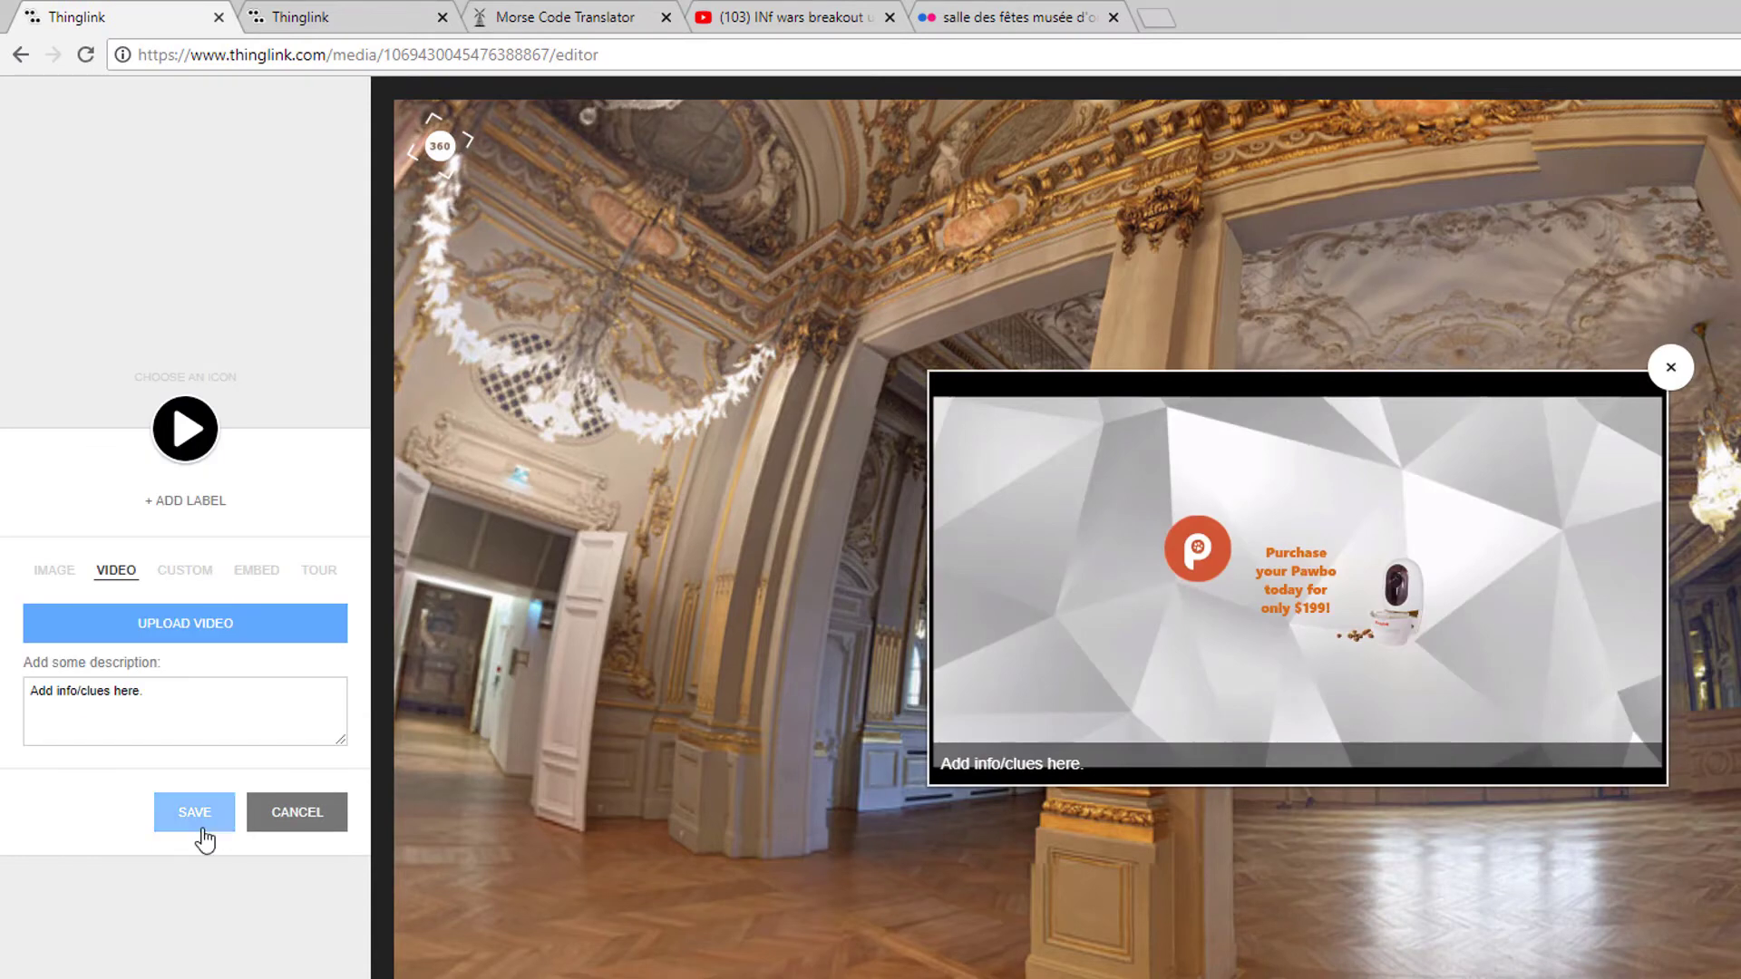
left_click(194, 812)
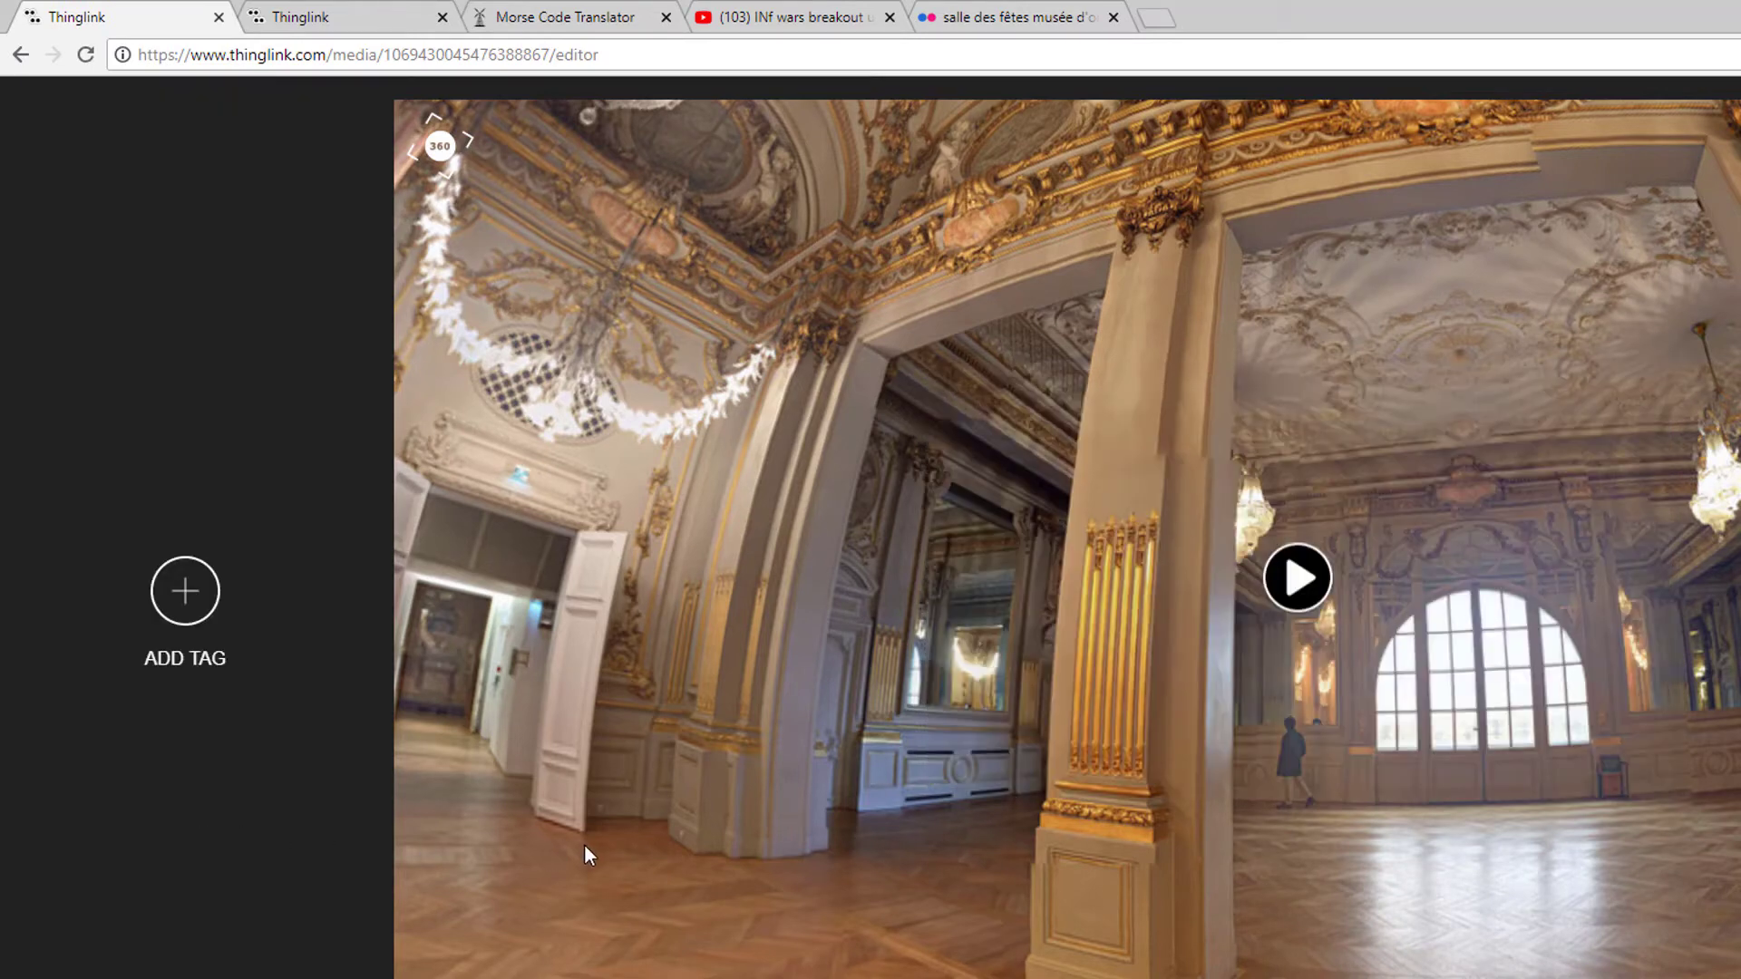
left_click(1311, 600)
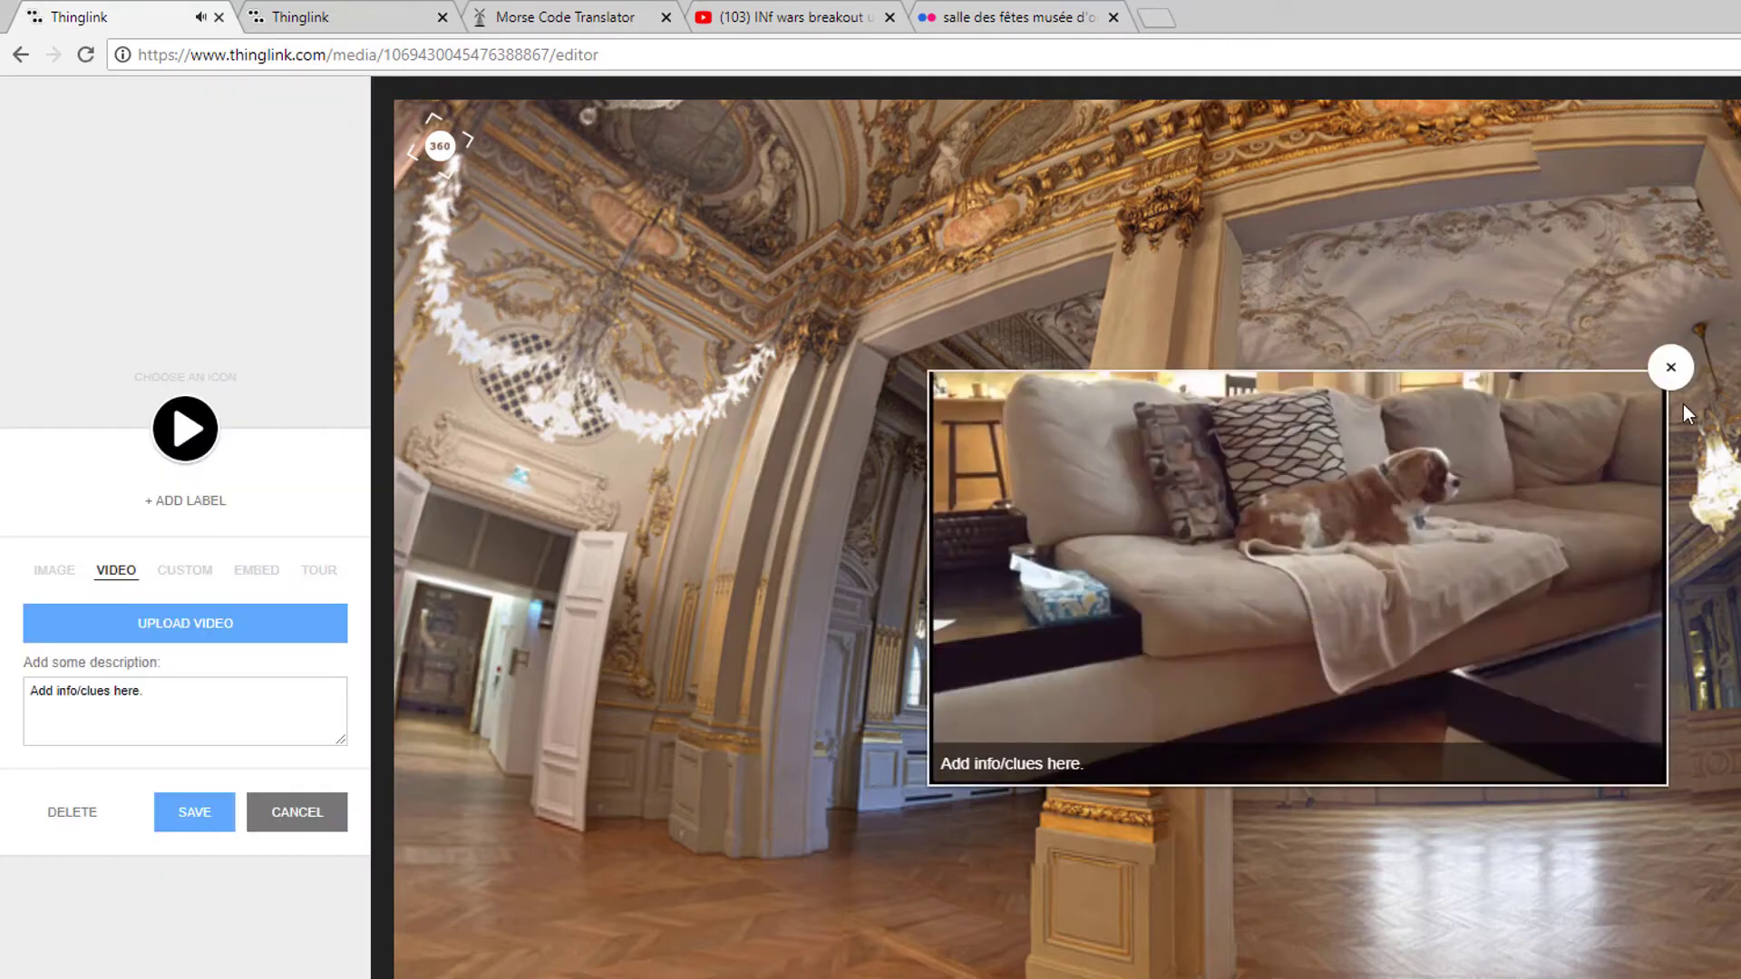
left_click(1676, 372)
left_click_drag(950, 595, 1674, 608)
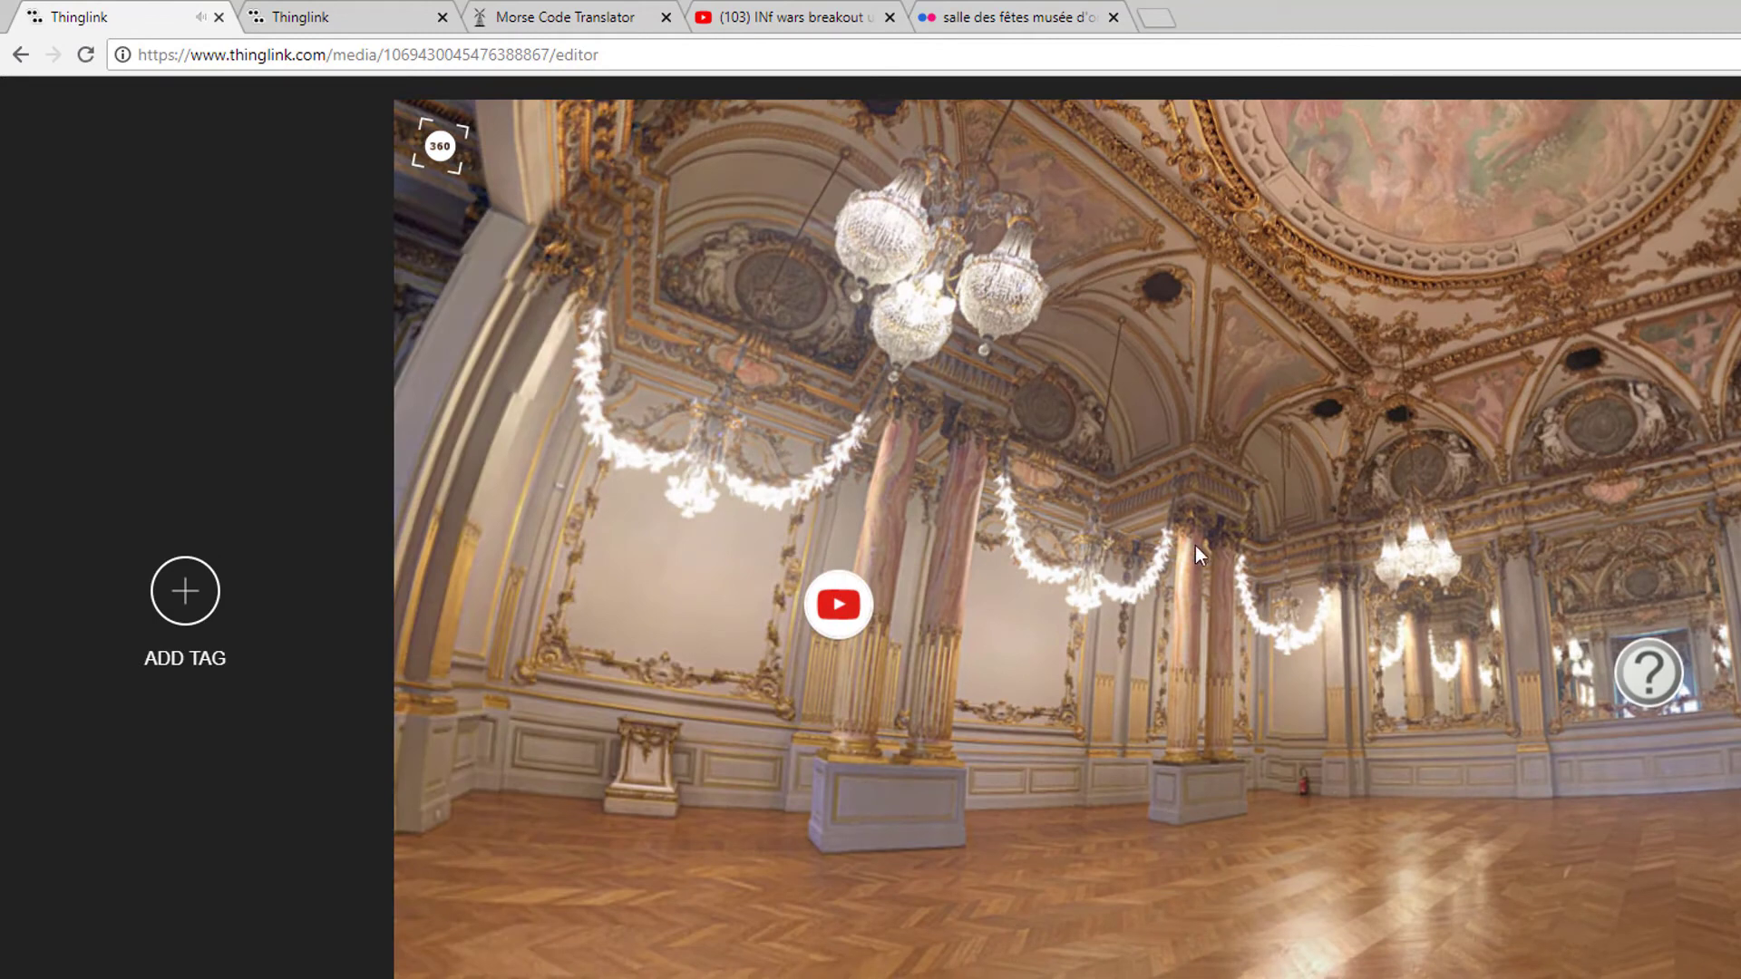
left_click(836, 603)
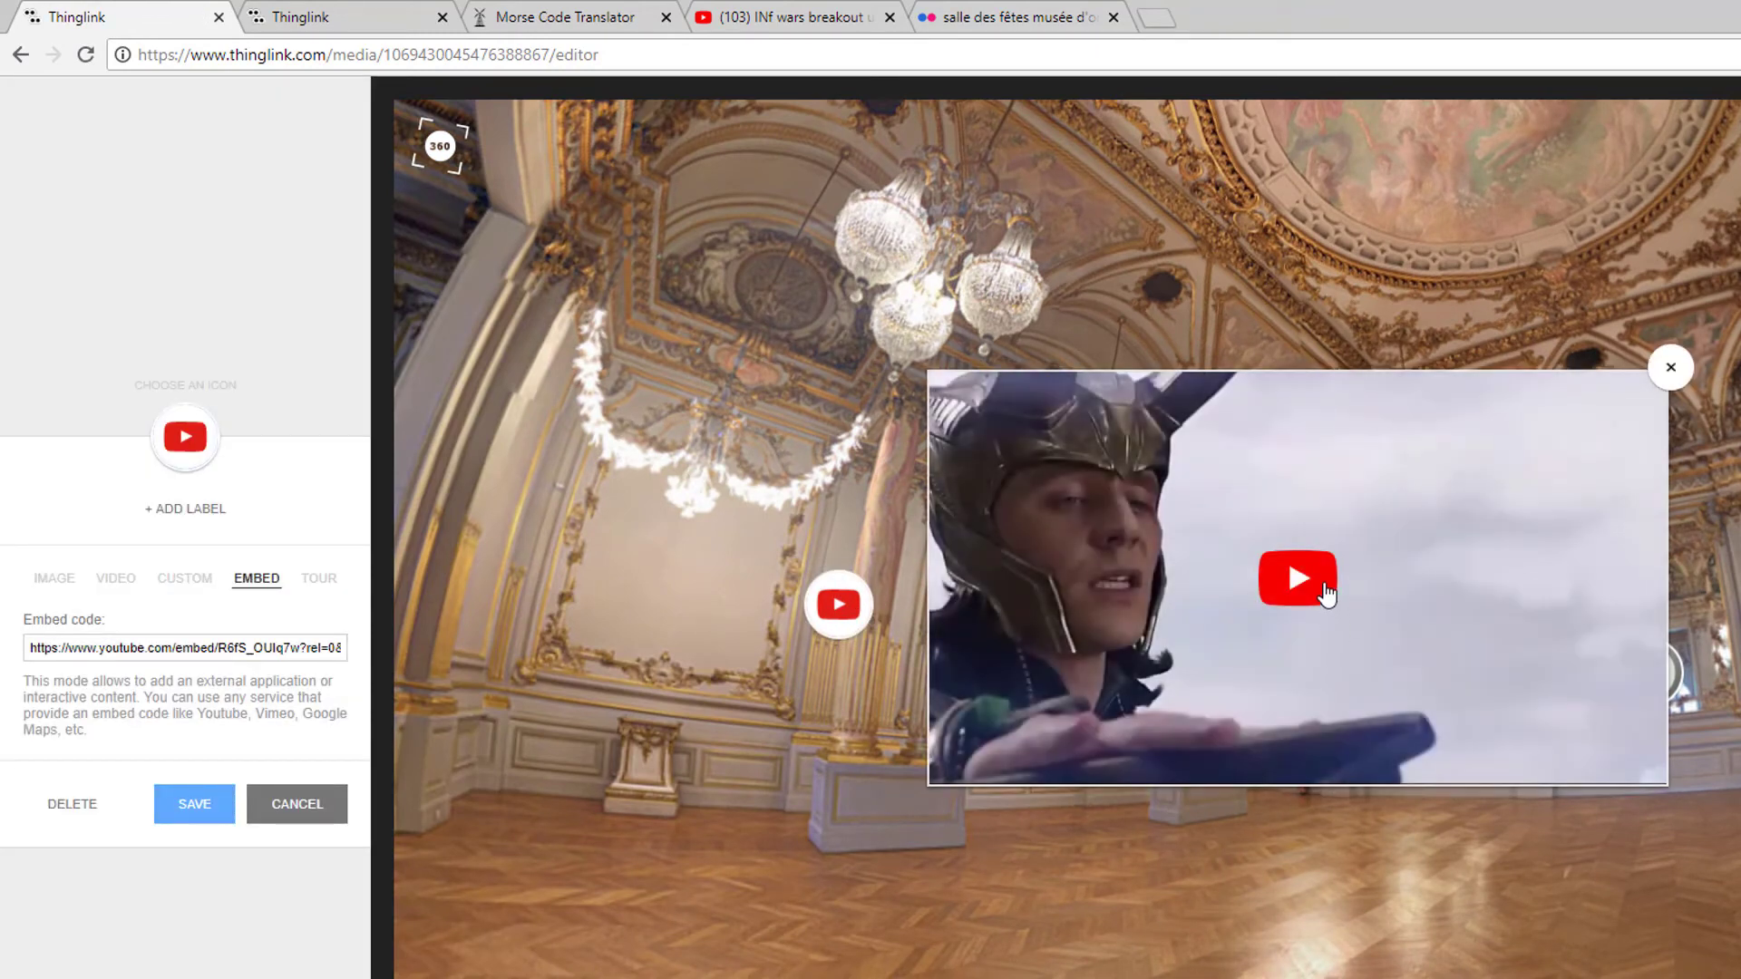
key("Escape")
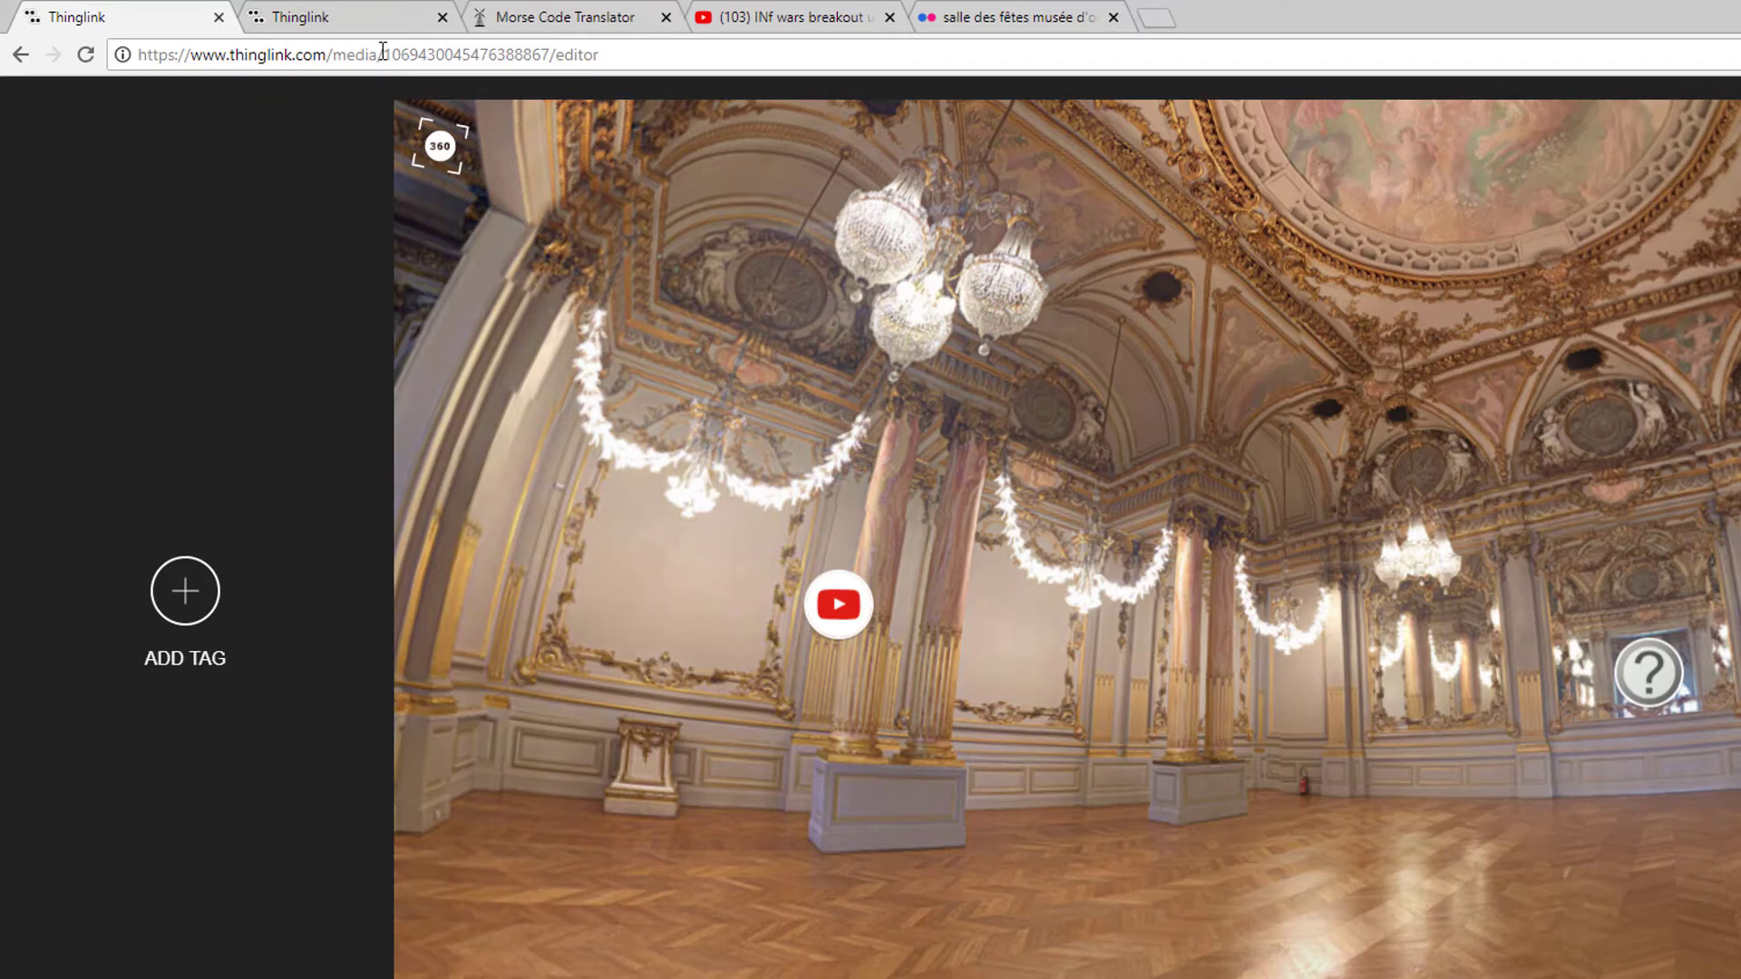
Step: Copy the church image's Fullscreen link from its LINK share options, then go back to the ballroom tab
left_click(378, 16)
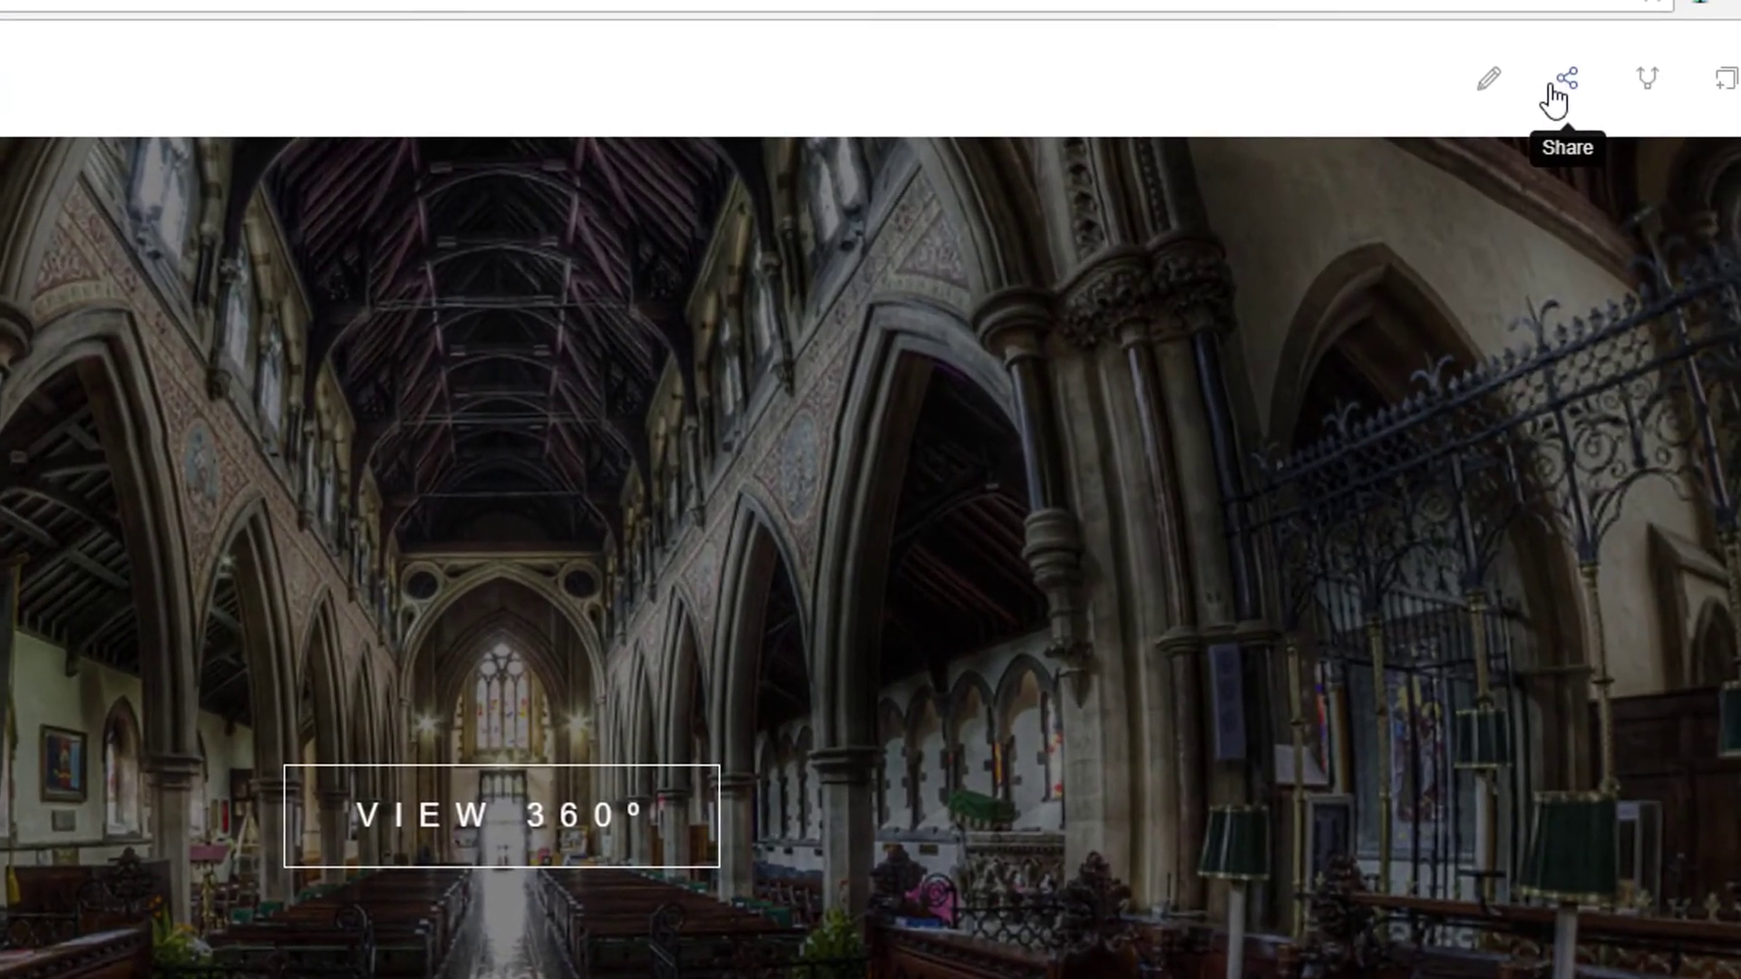
left_click(1553, 86)
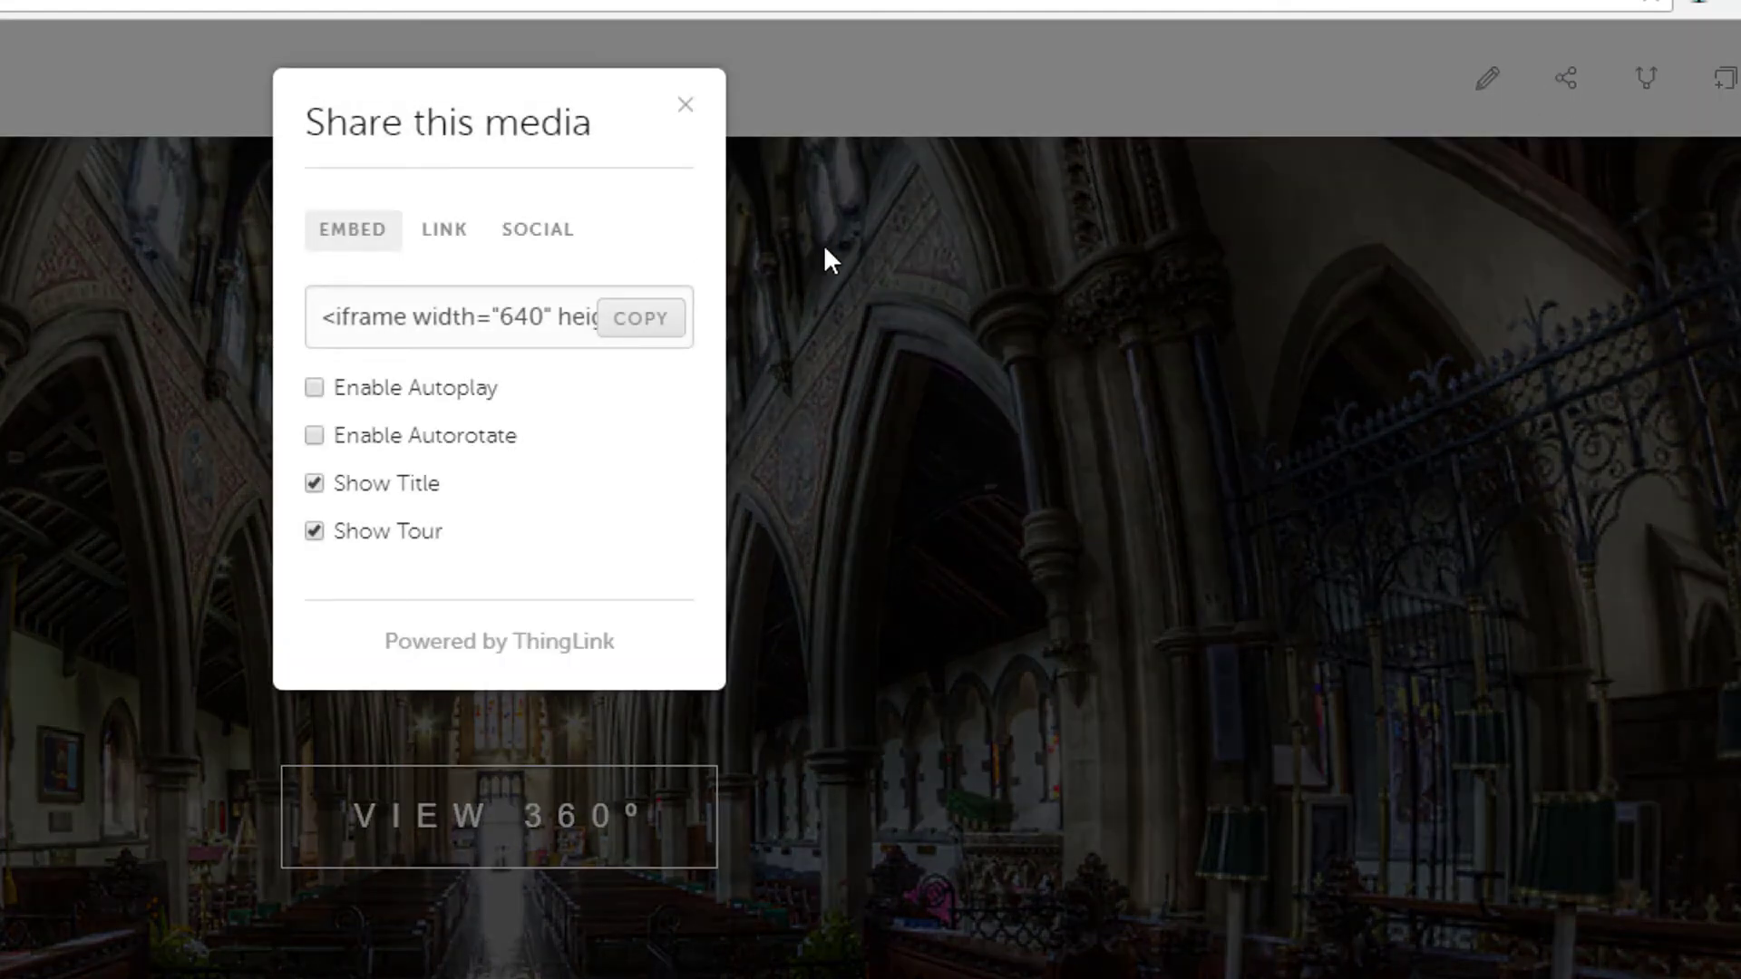
left_click(442, 238)
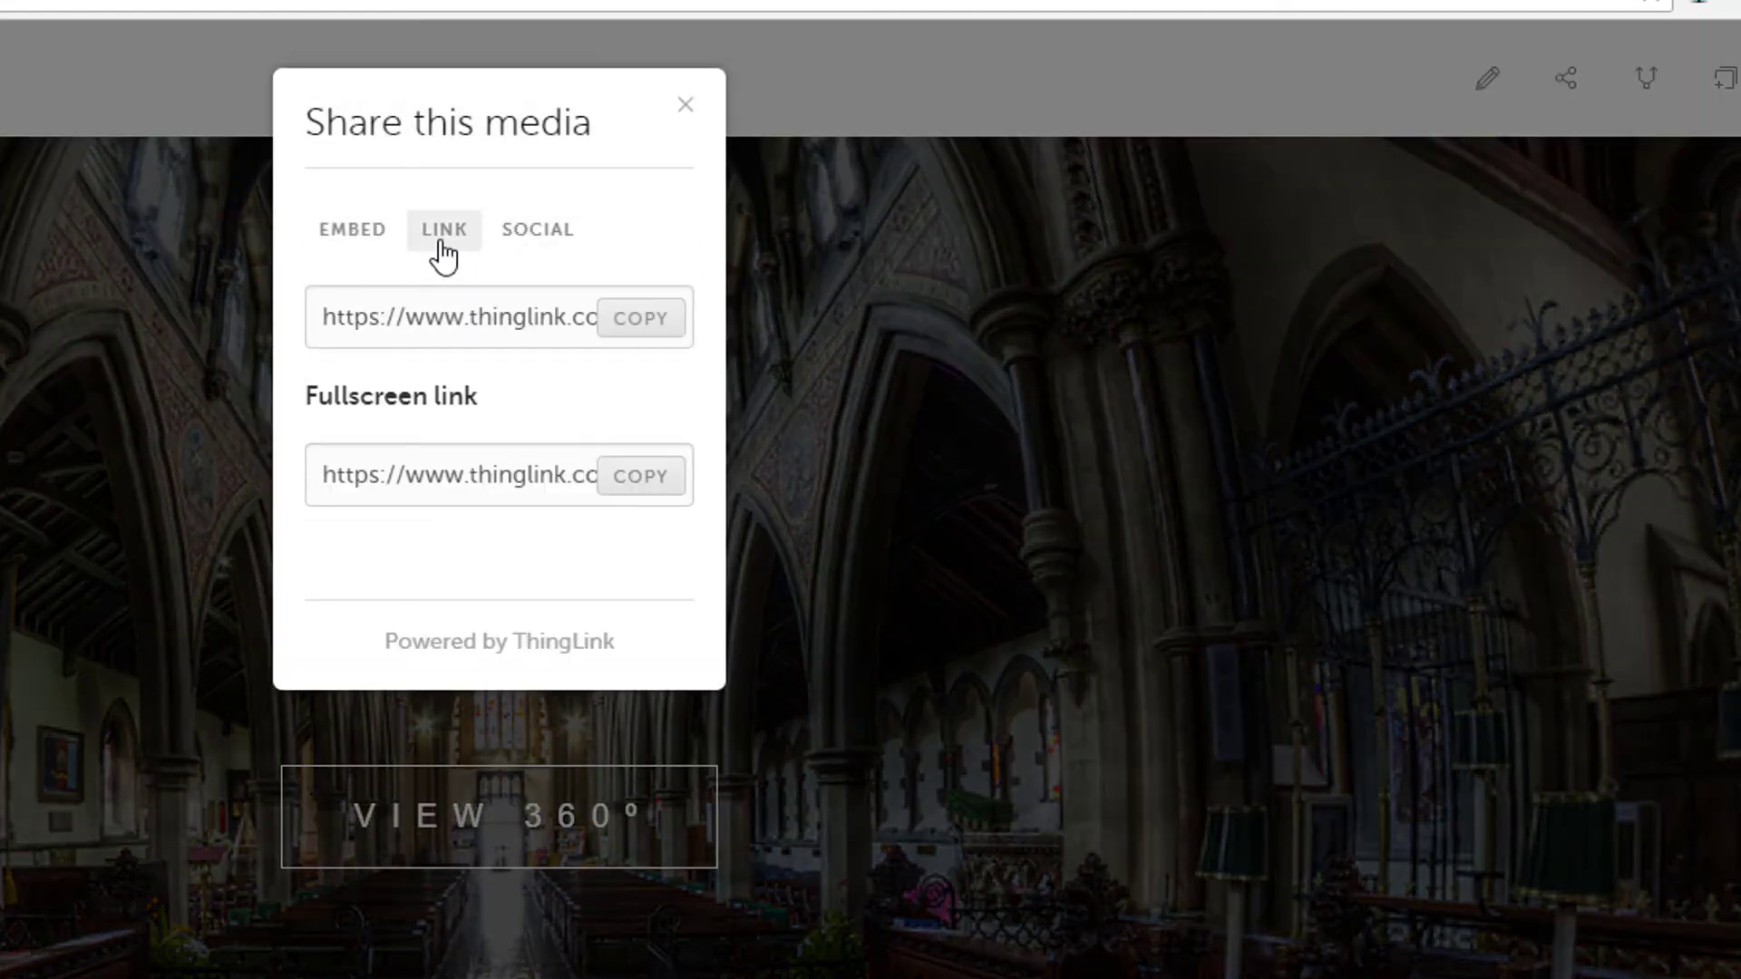
left_click(635, 497)
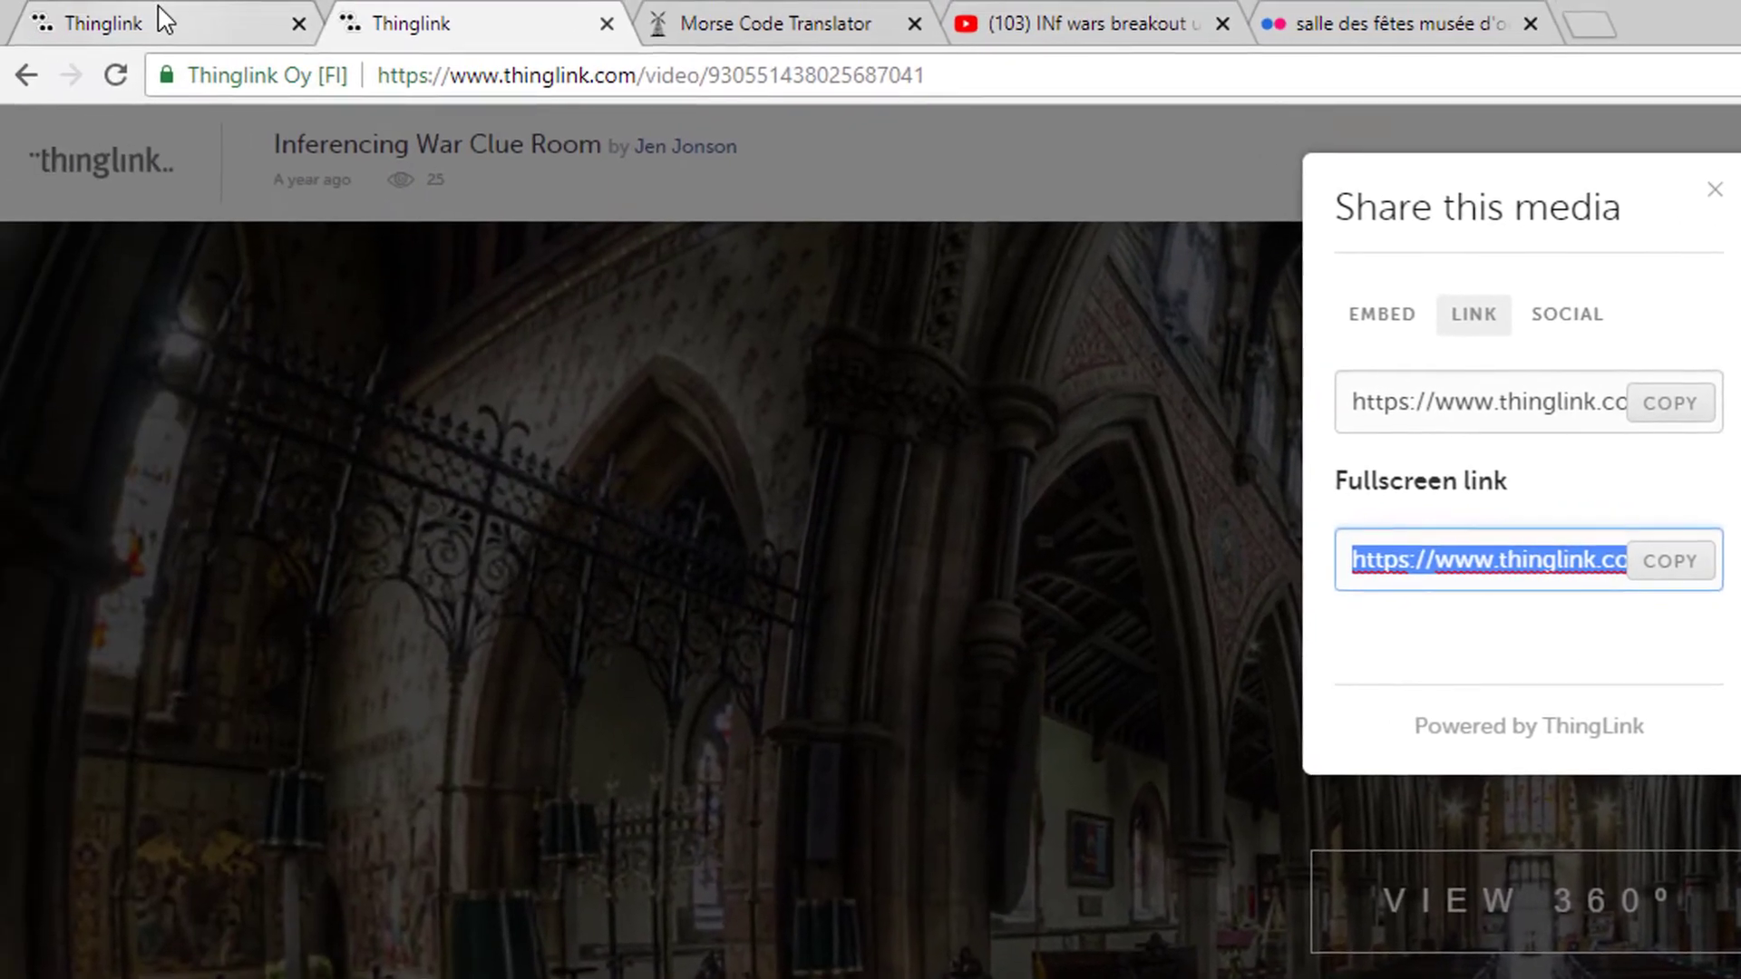
left_click(163, 23)
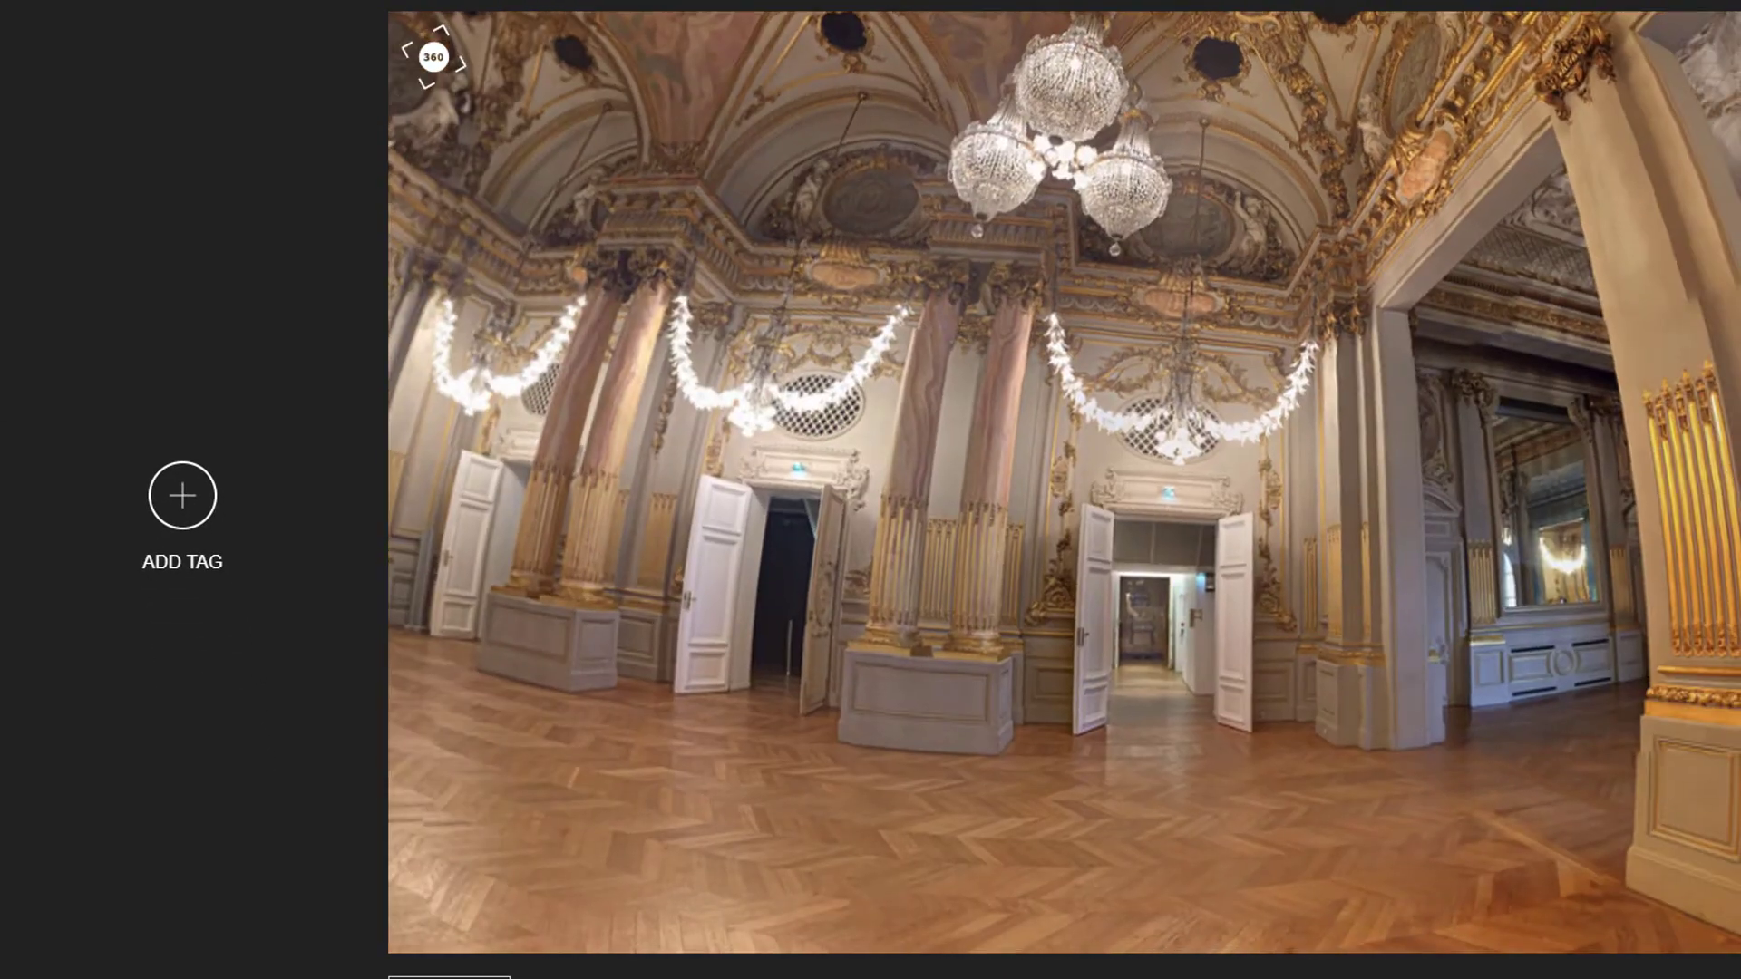
Step: Add a tour transition tag linking to the church image's pasted fullscreen link
left_click(186, 498)
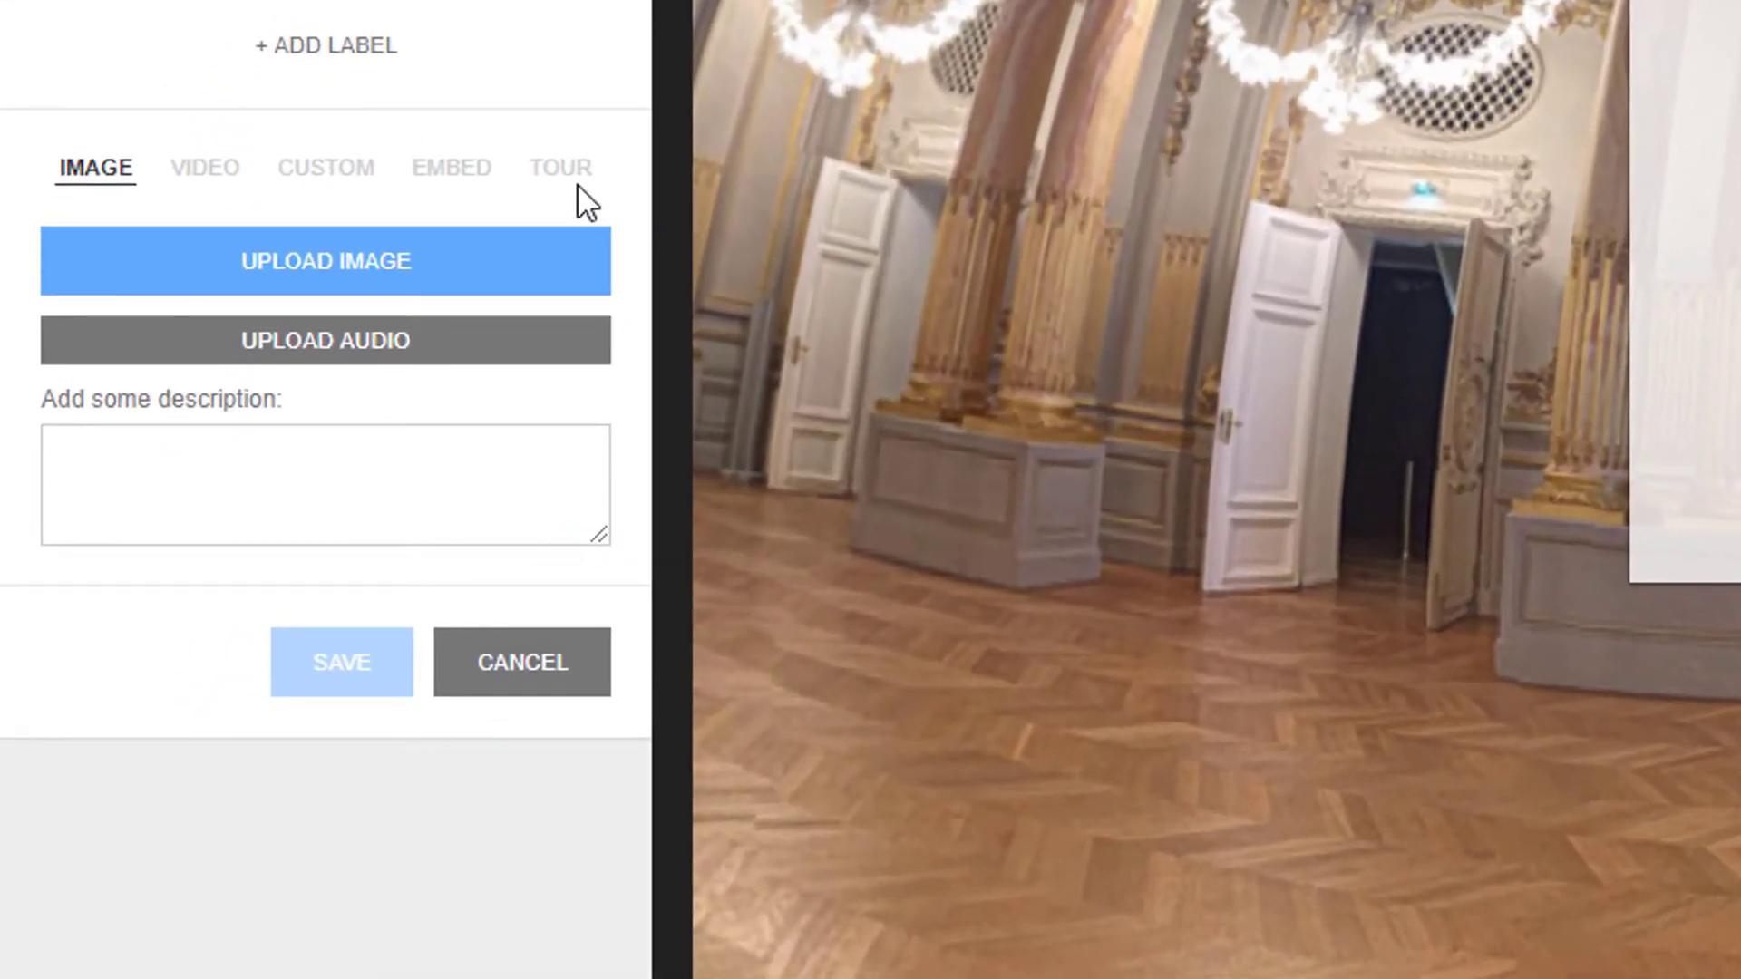
left_click(573, 178)
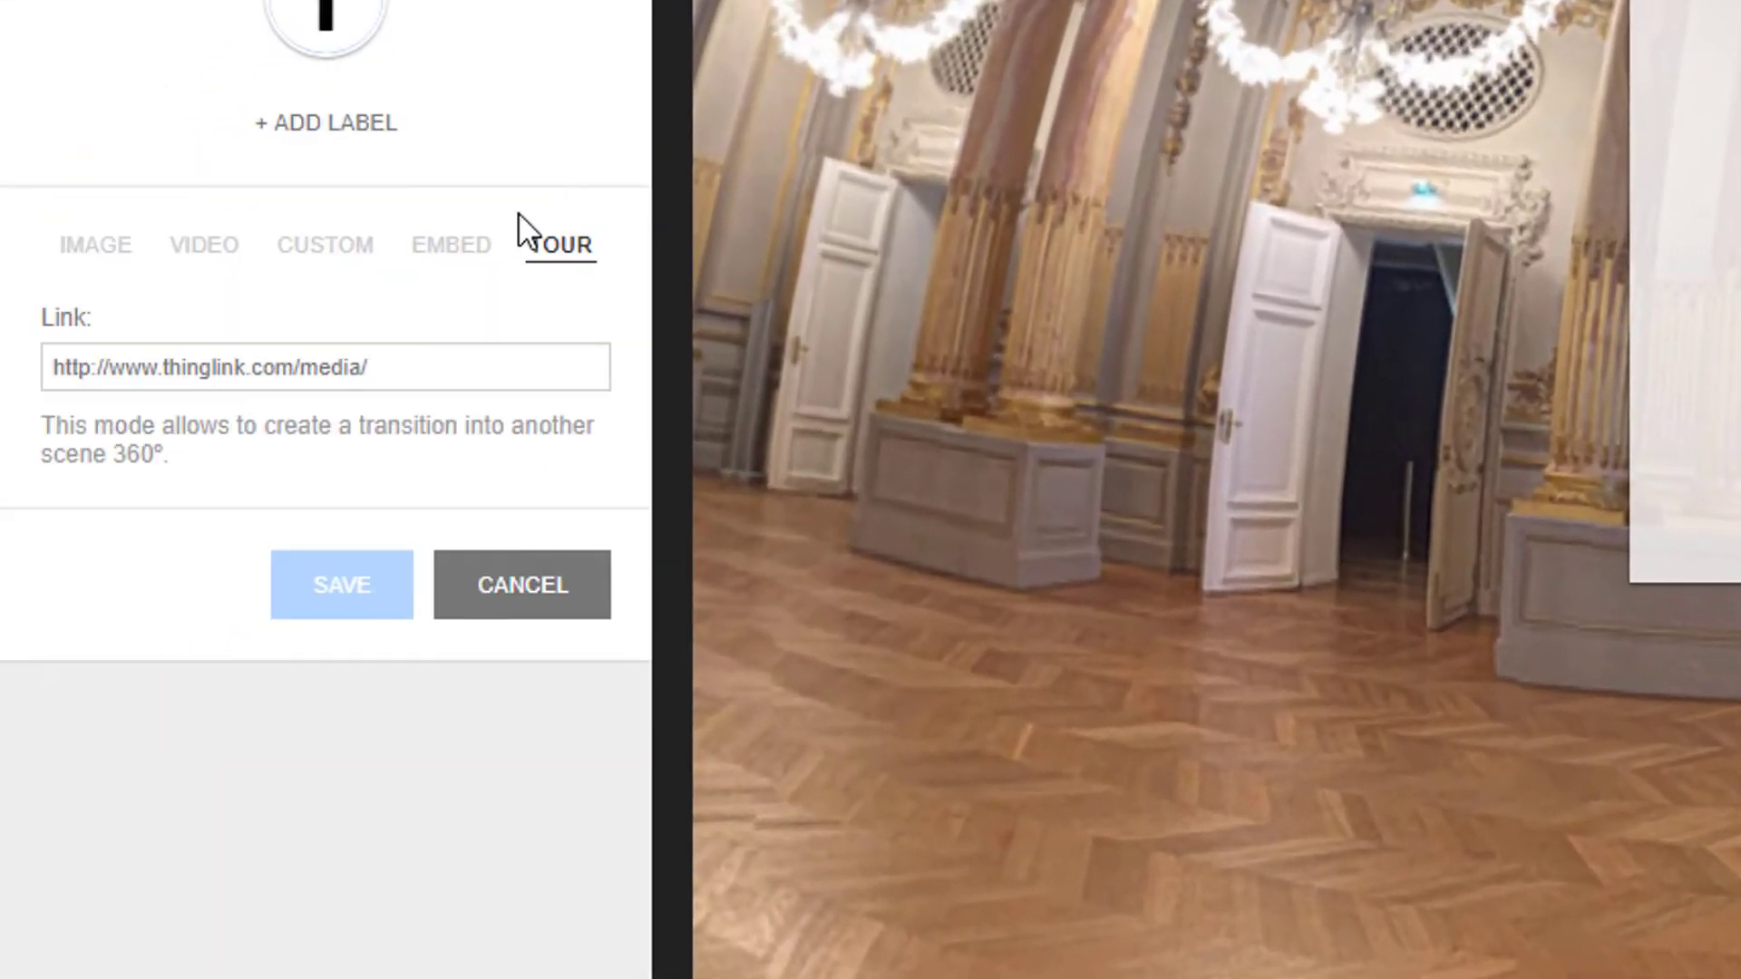
right_click(350, 362)
left_click(443, 603)
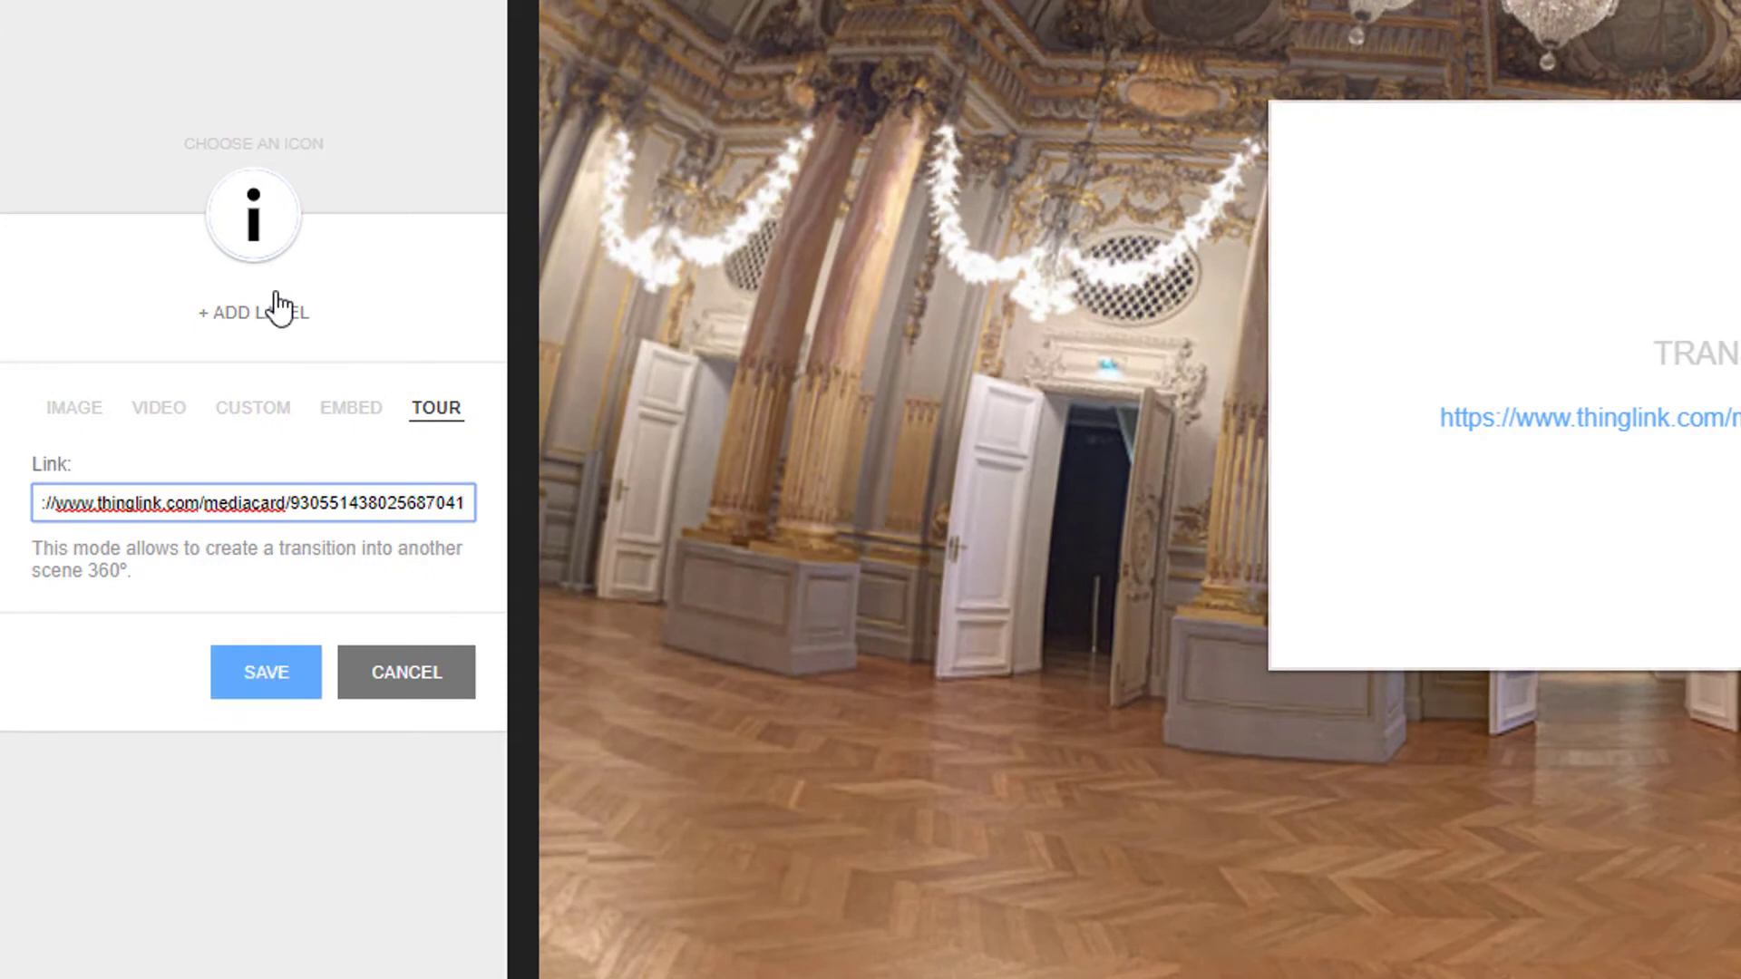
Step: Give the tour tag an uploaded key icon image and save it
left_click(352, 11)
left_click(263, 186)
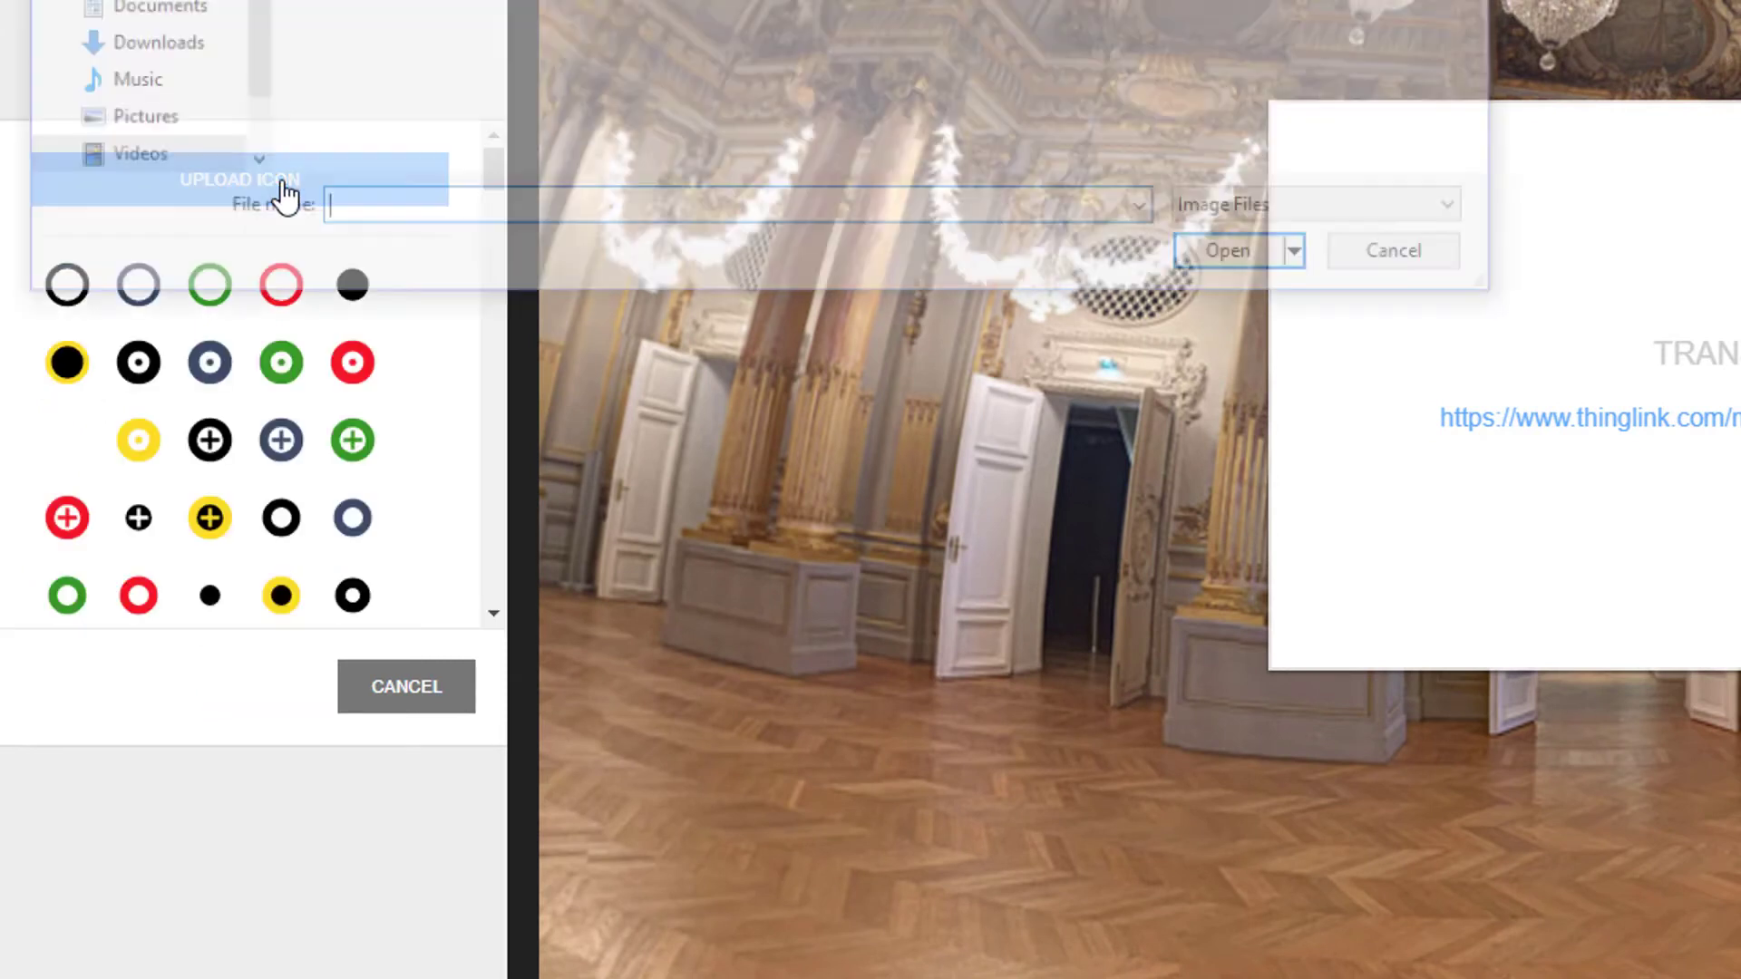
left_click(91, 176)
double_click(355, 183)
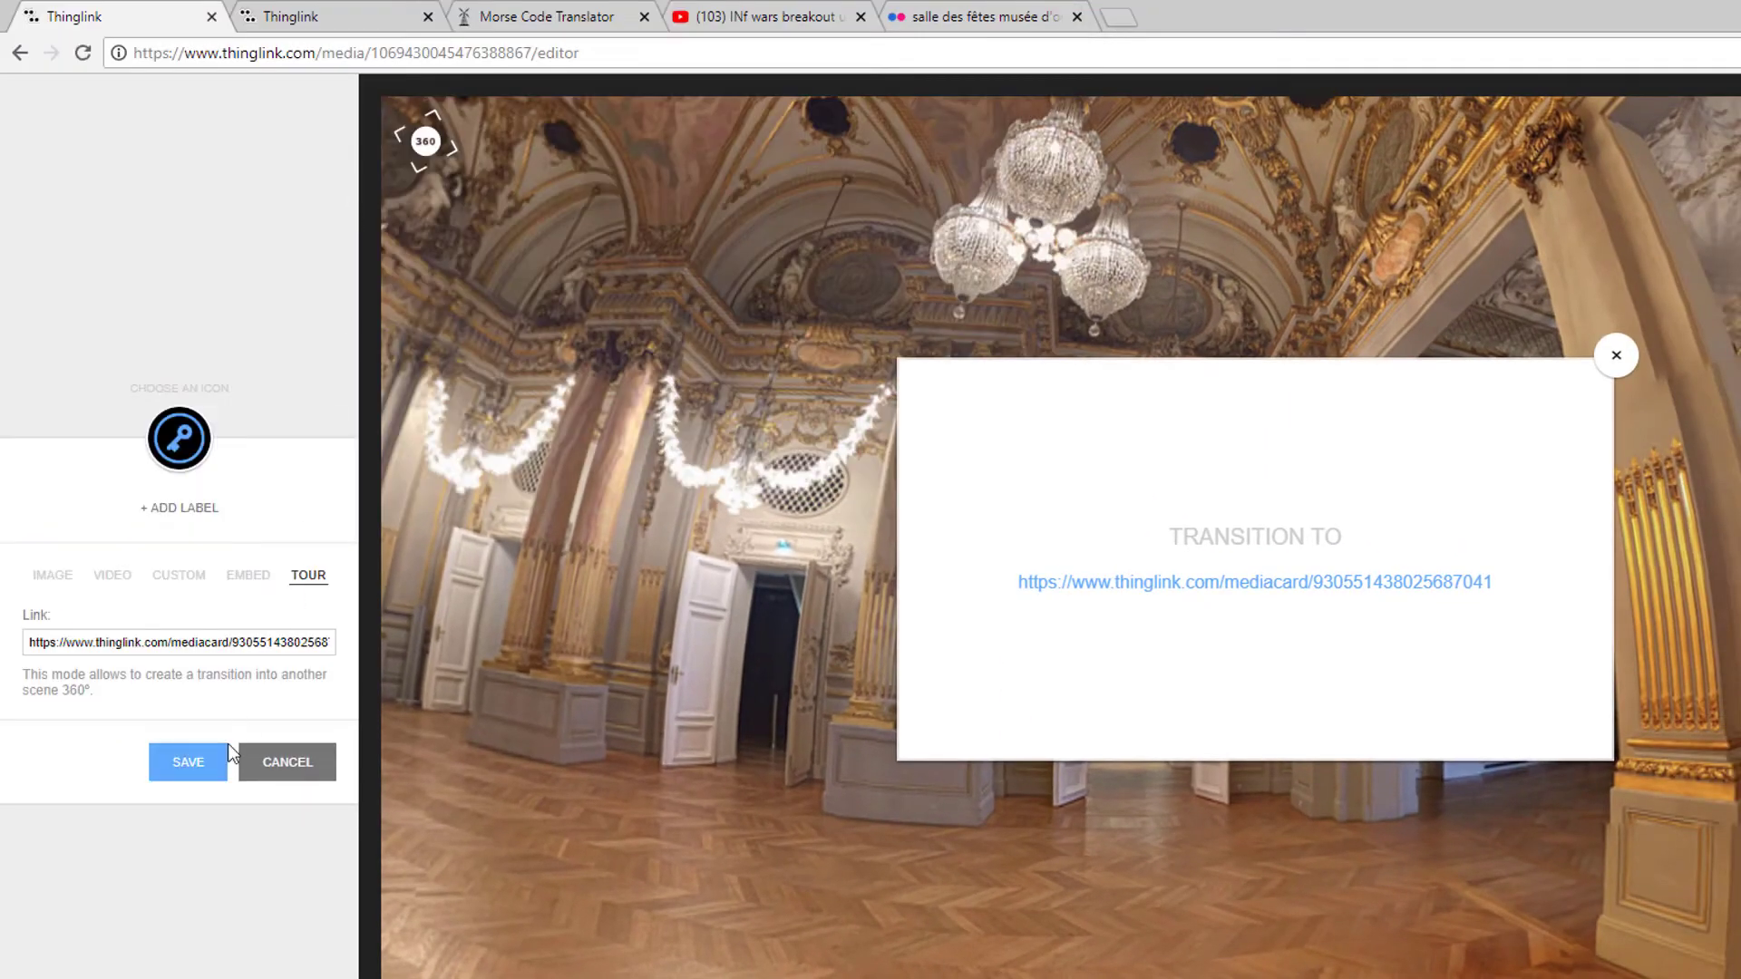
left_click(205, 772)
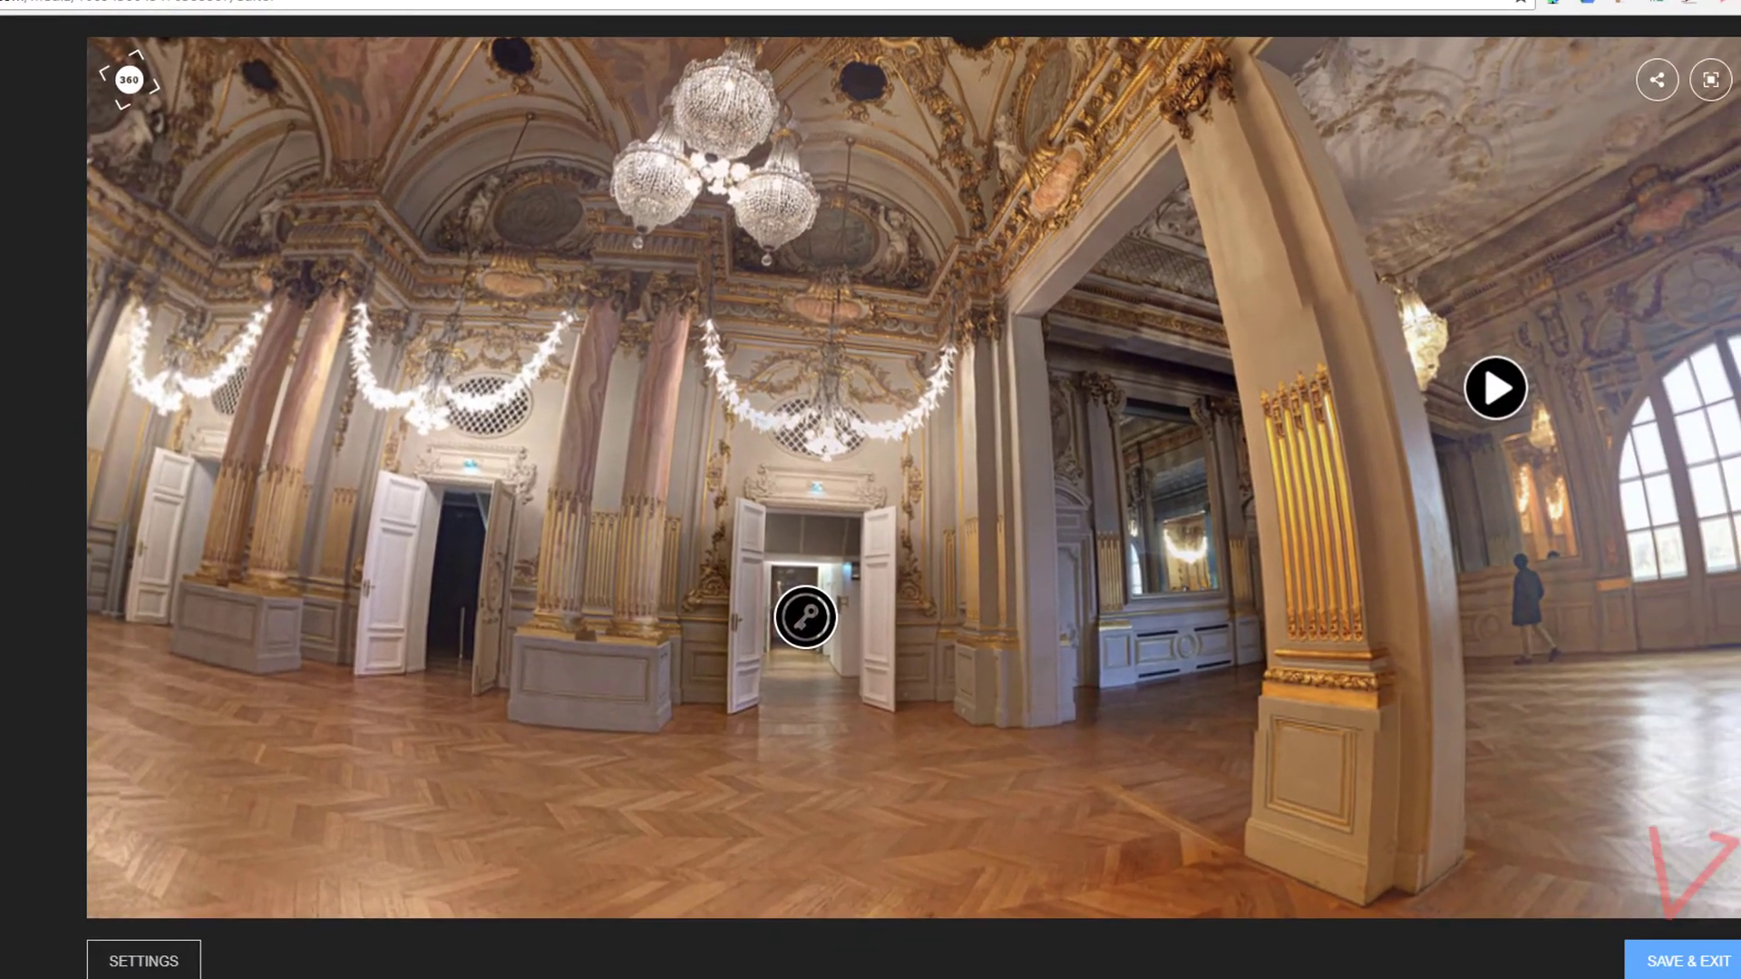
Step: Save and exit the editor, entering 'Digital Breakout Sample' in the grade level field
left_click(1676, 972)
left_click(765, 483)
type("Digital")
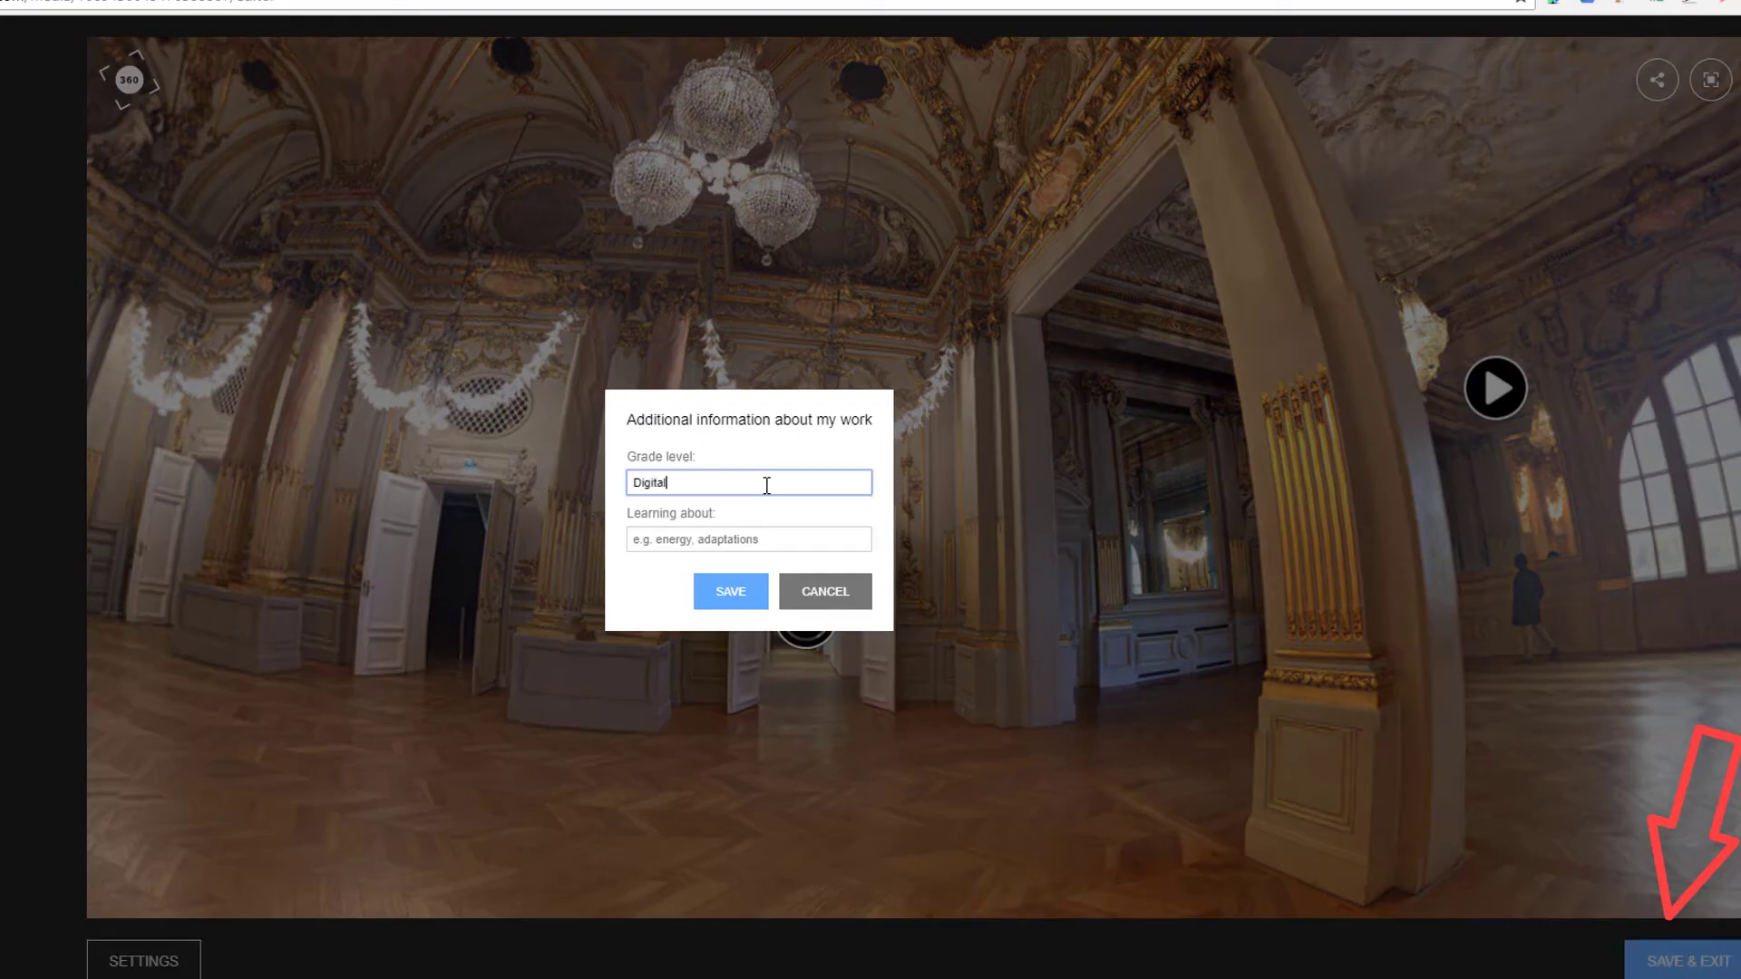
type(" Breakout Sample")
left_click(726, 596)
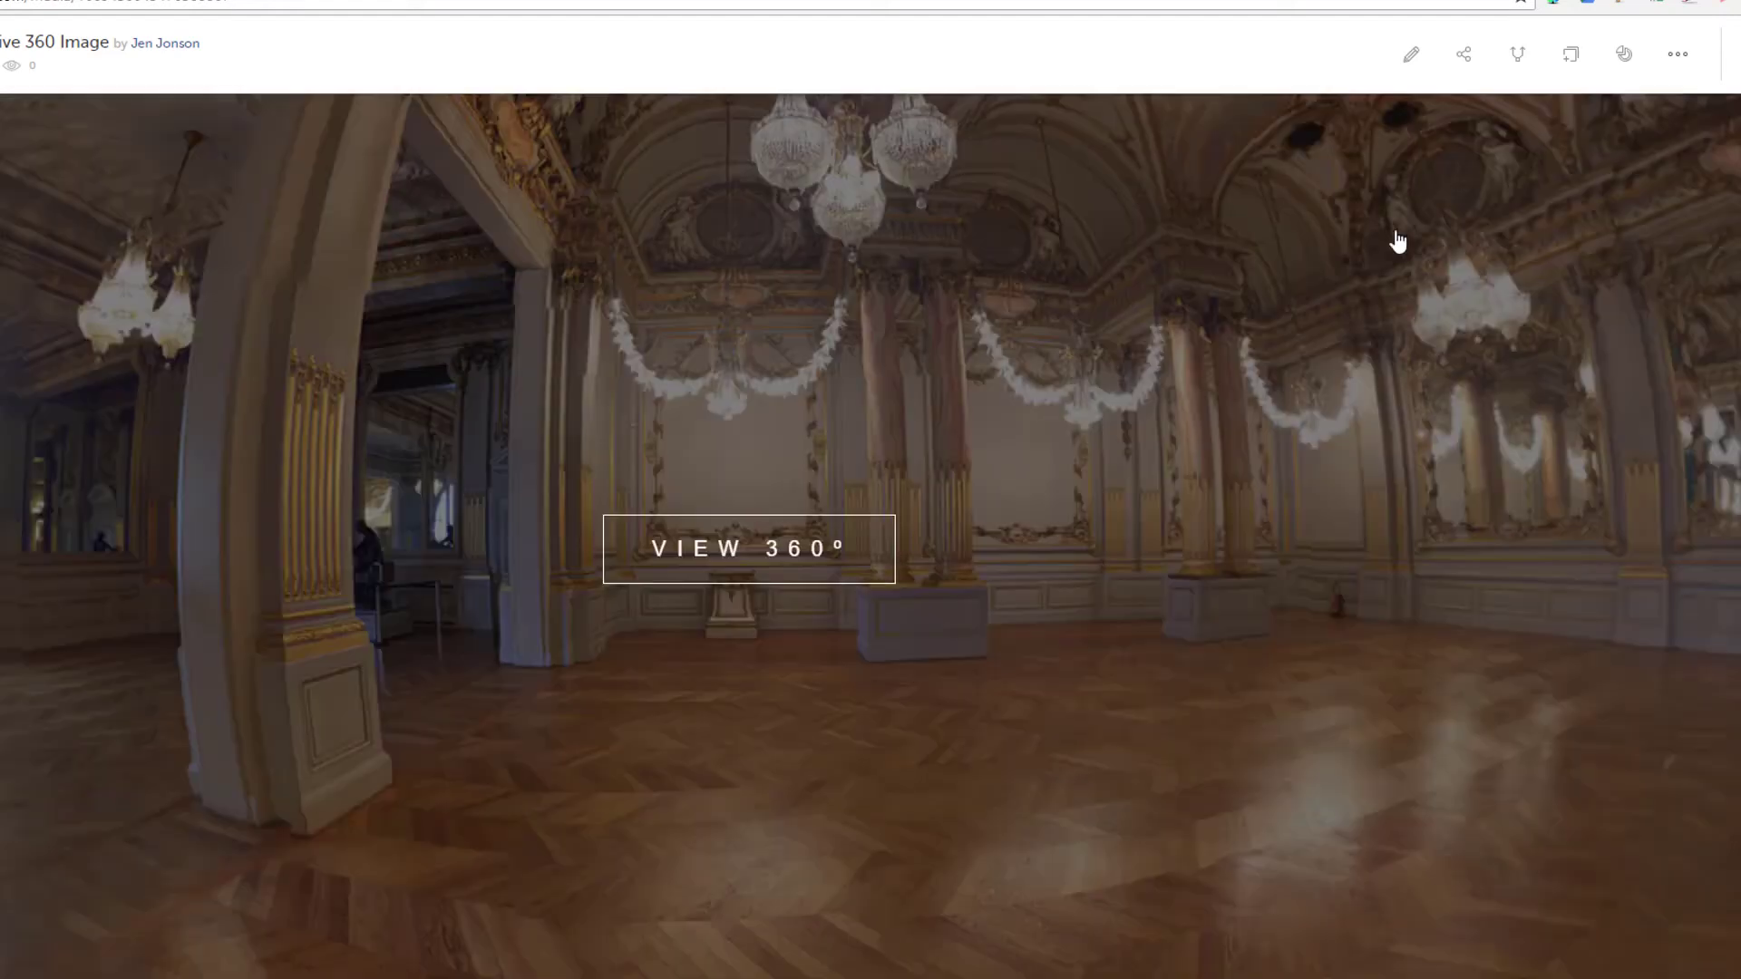
Step: Launch the 360° view, read and close the Morse code clue, then follow the key tag
left_click(746, 555)
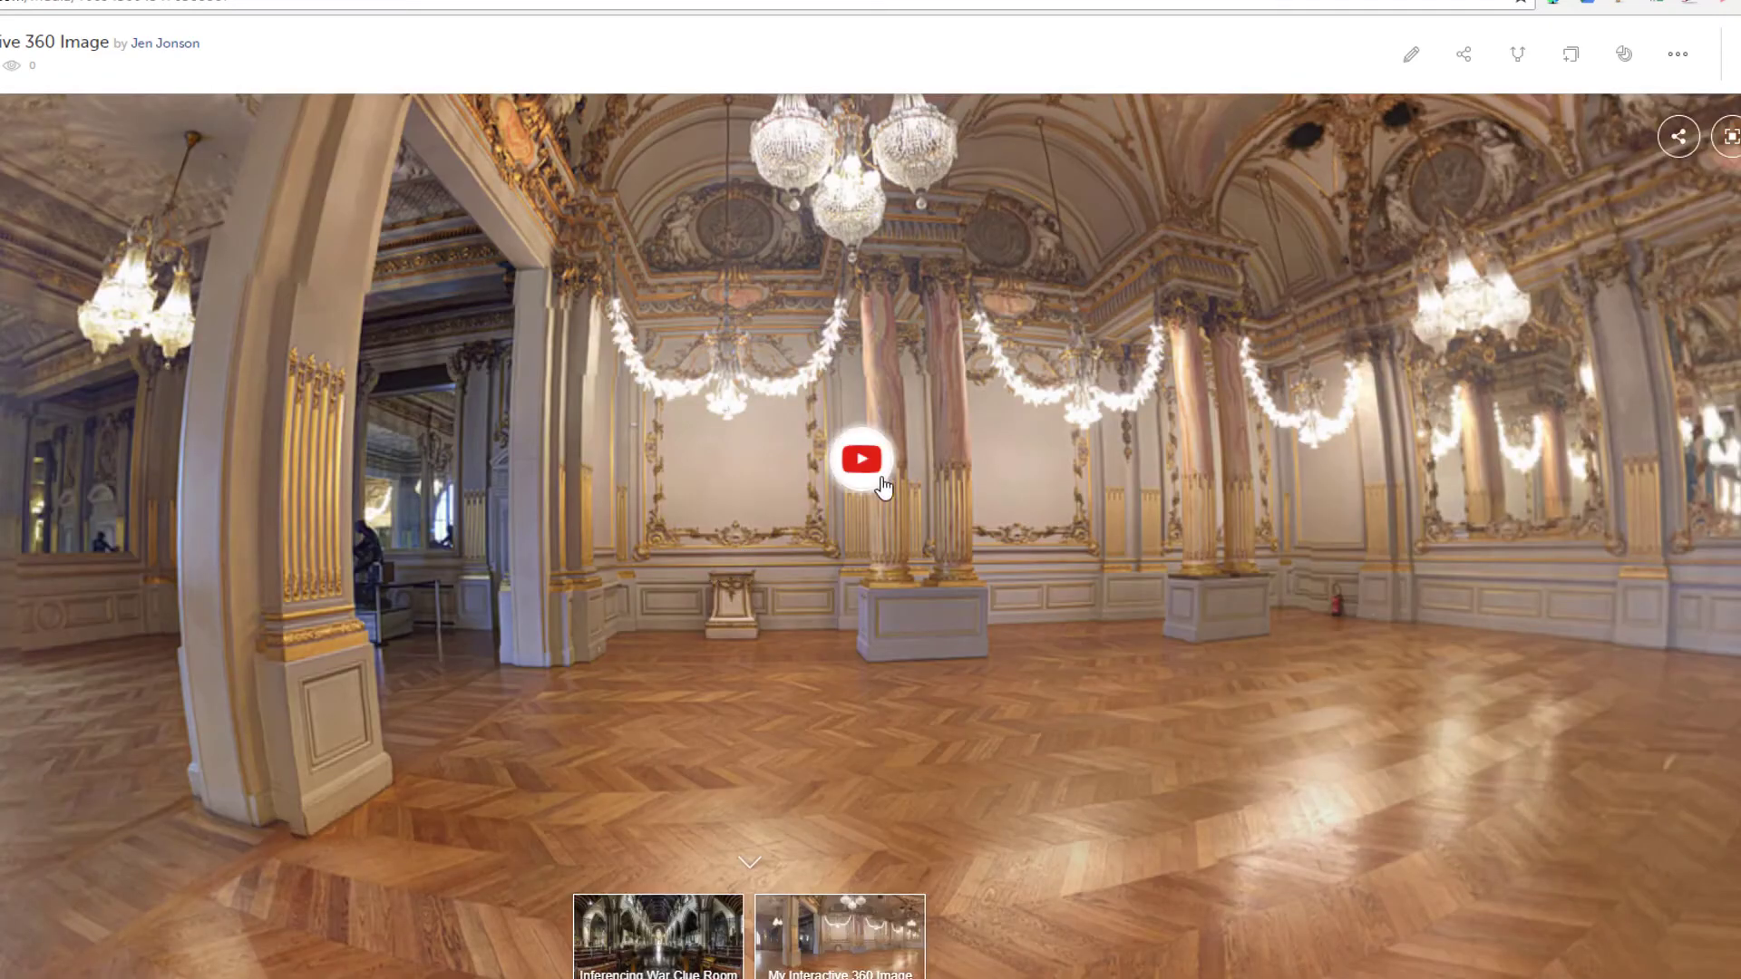
left_click_drag(1233, 476, 625, 426)
mouse_move(625, 427)
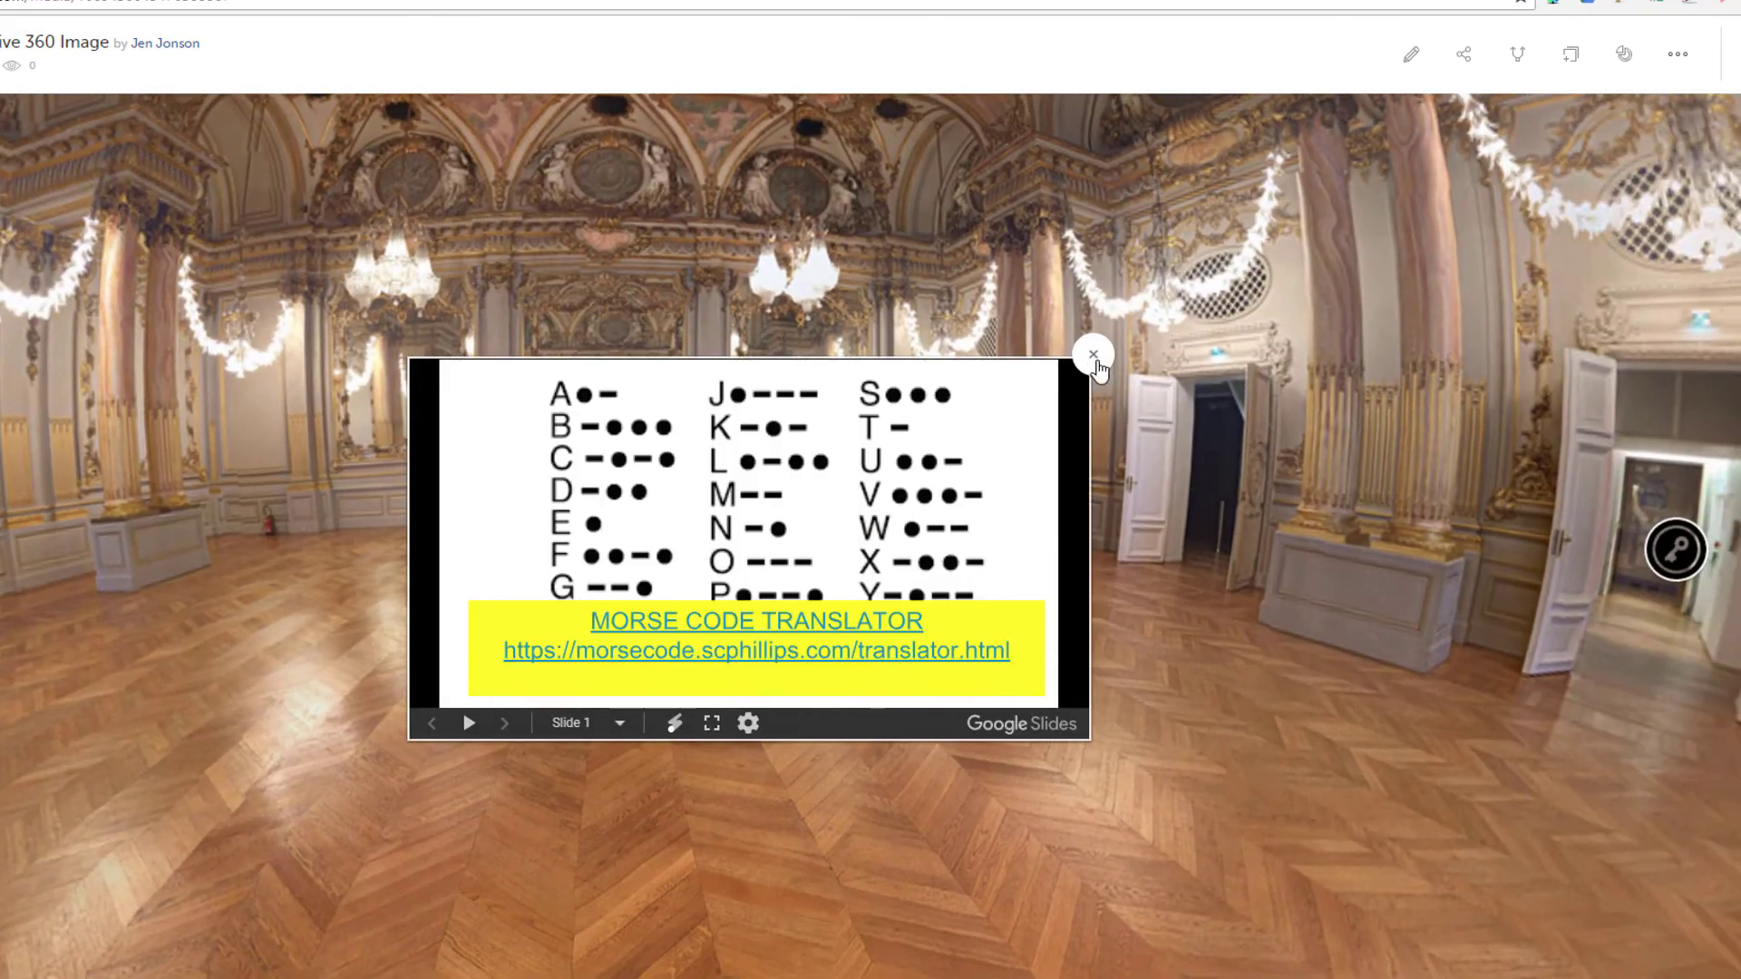
left_click(1093, 355)
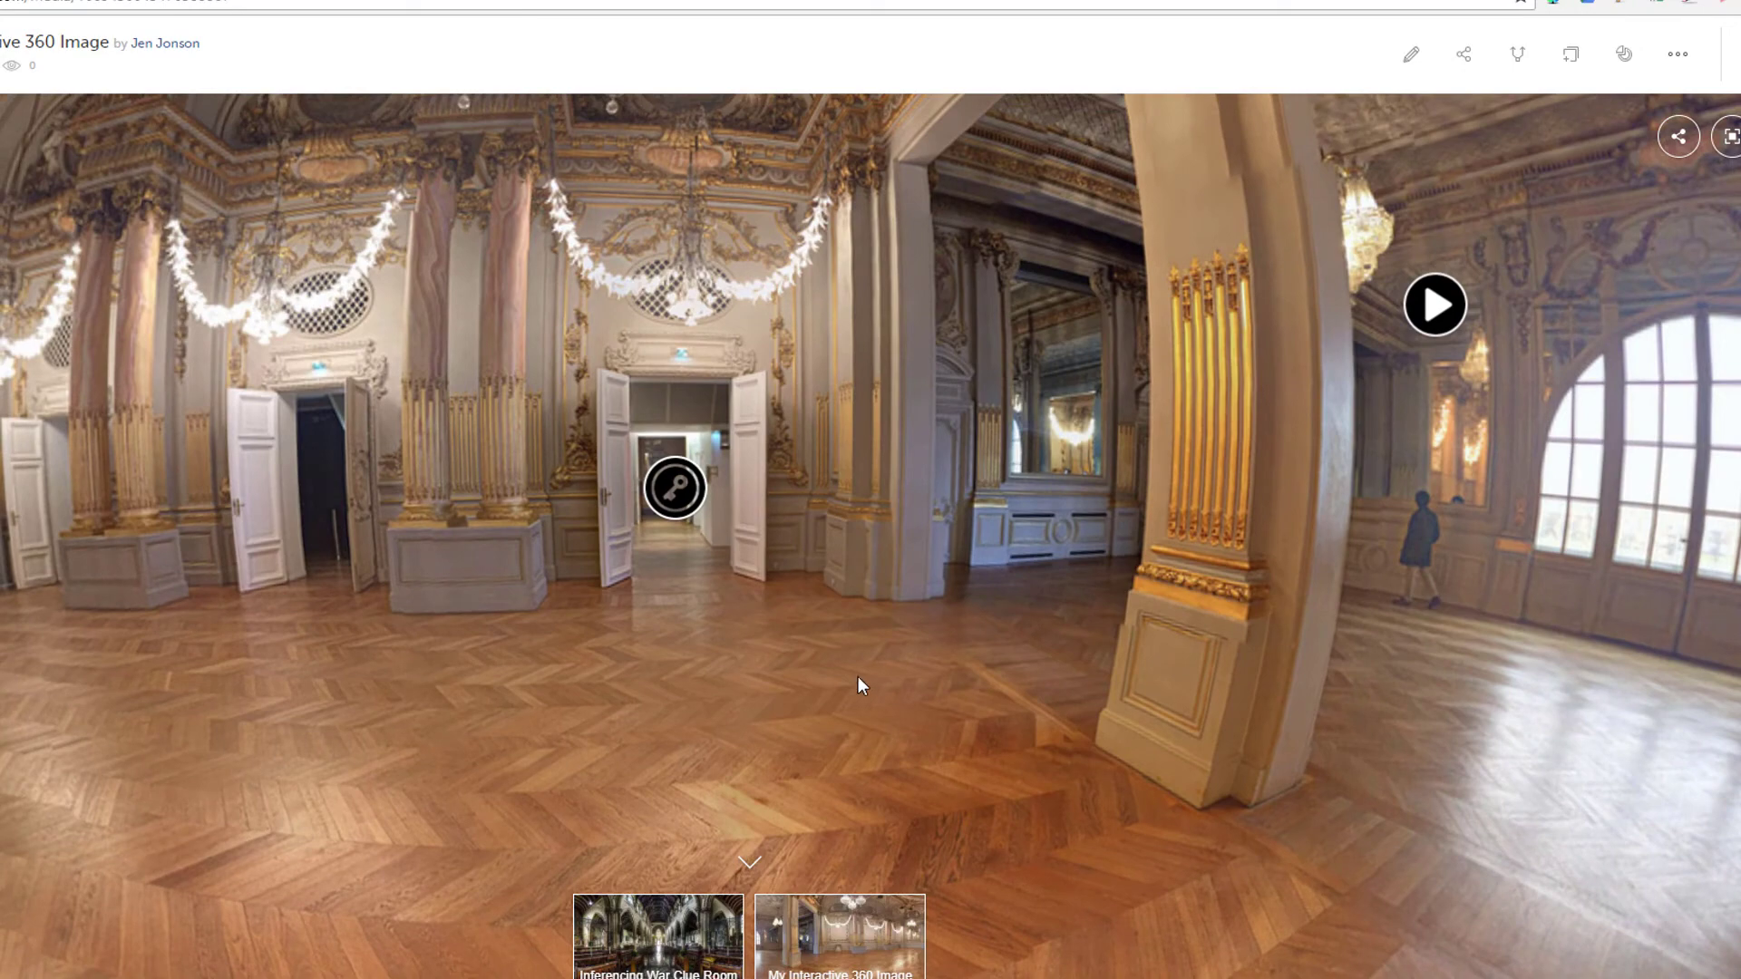
left_click(675, 489)
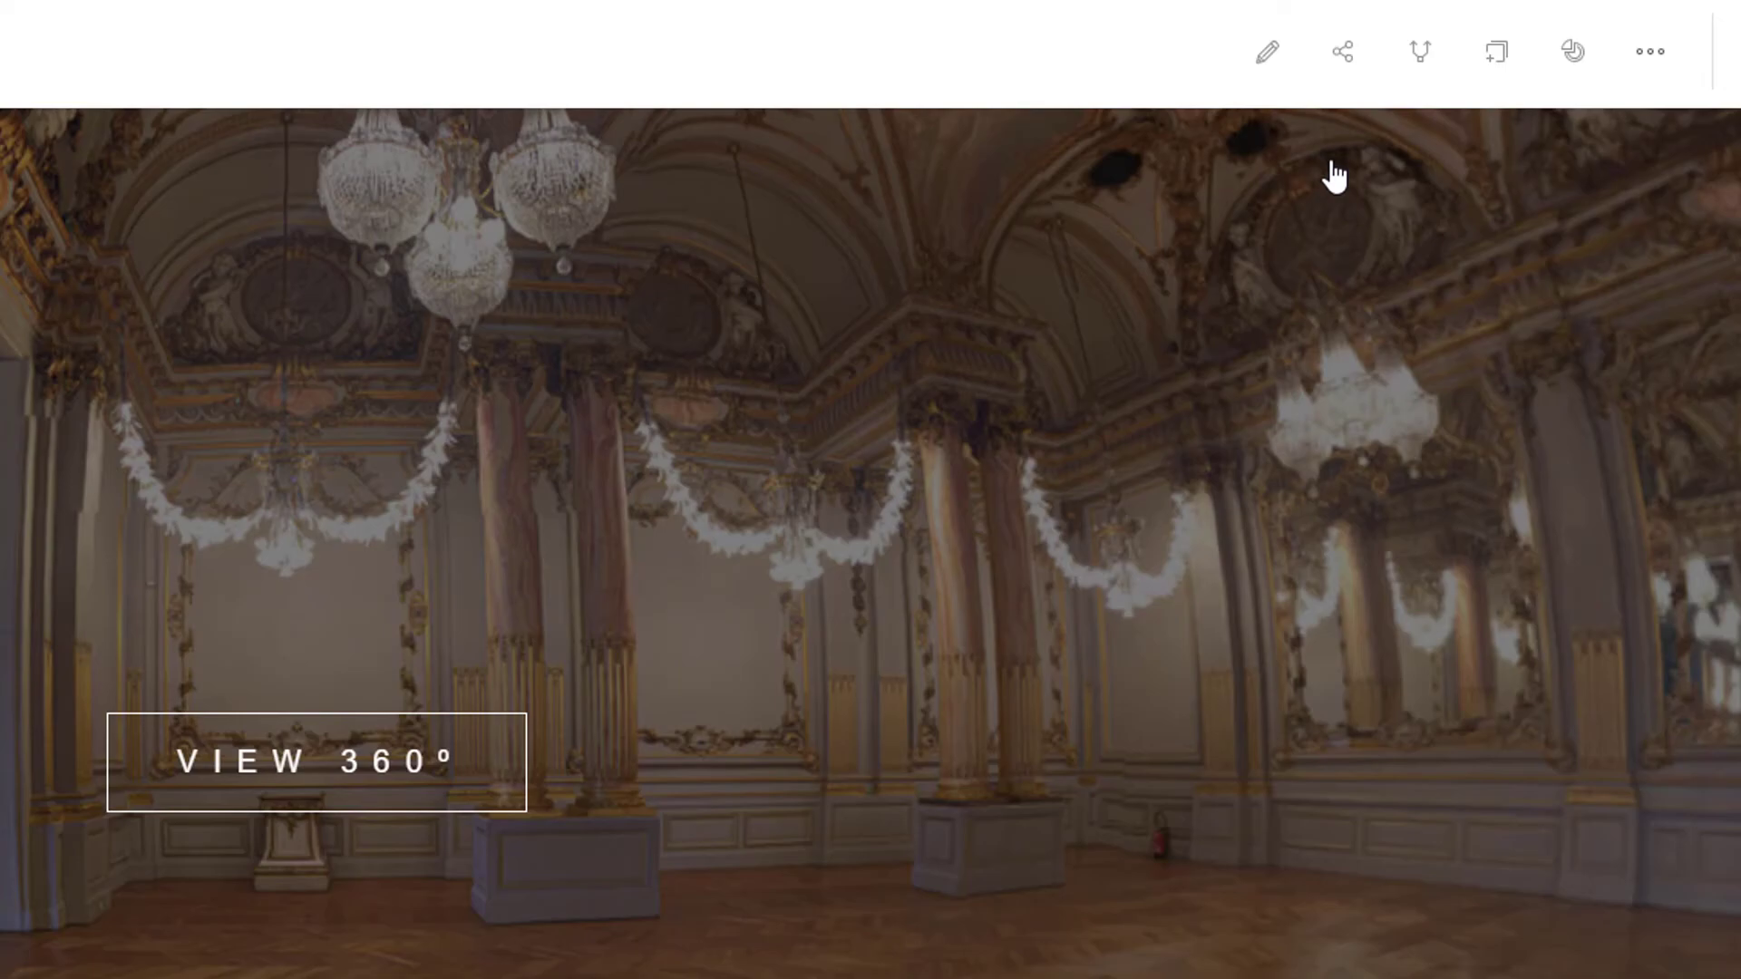
Step: Copy the ballroom's iframe embed code with Enable Autoplay on and Show Title off
left_click(1344, 52)
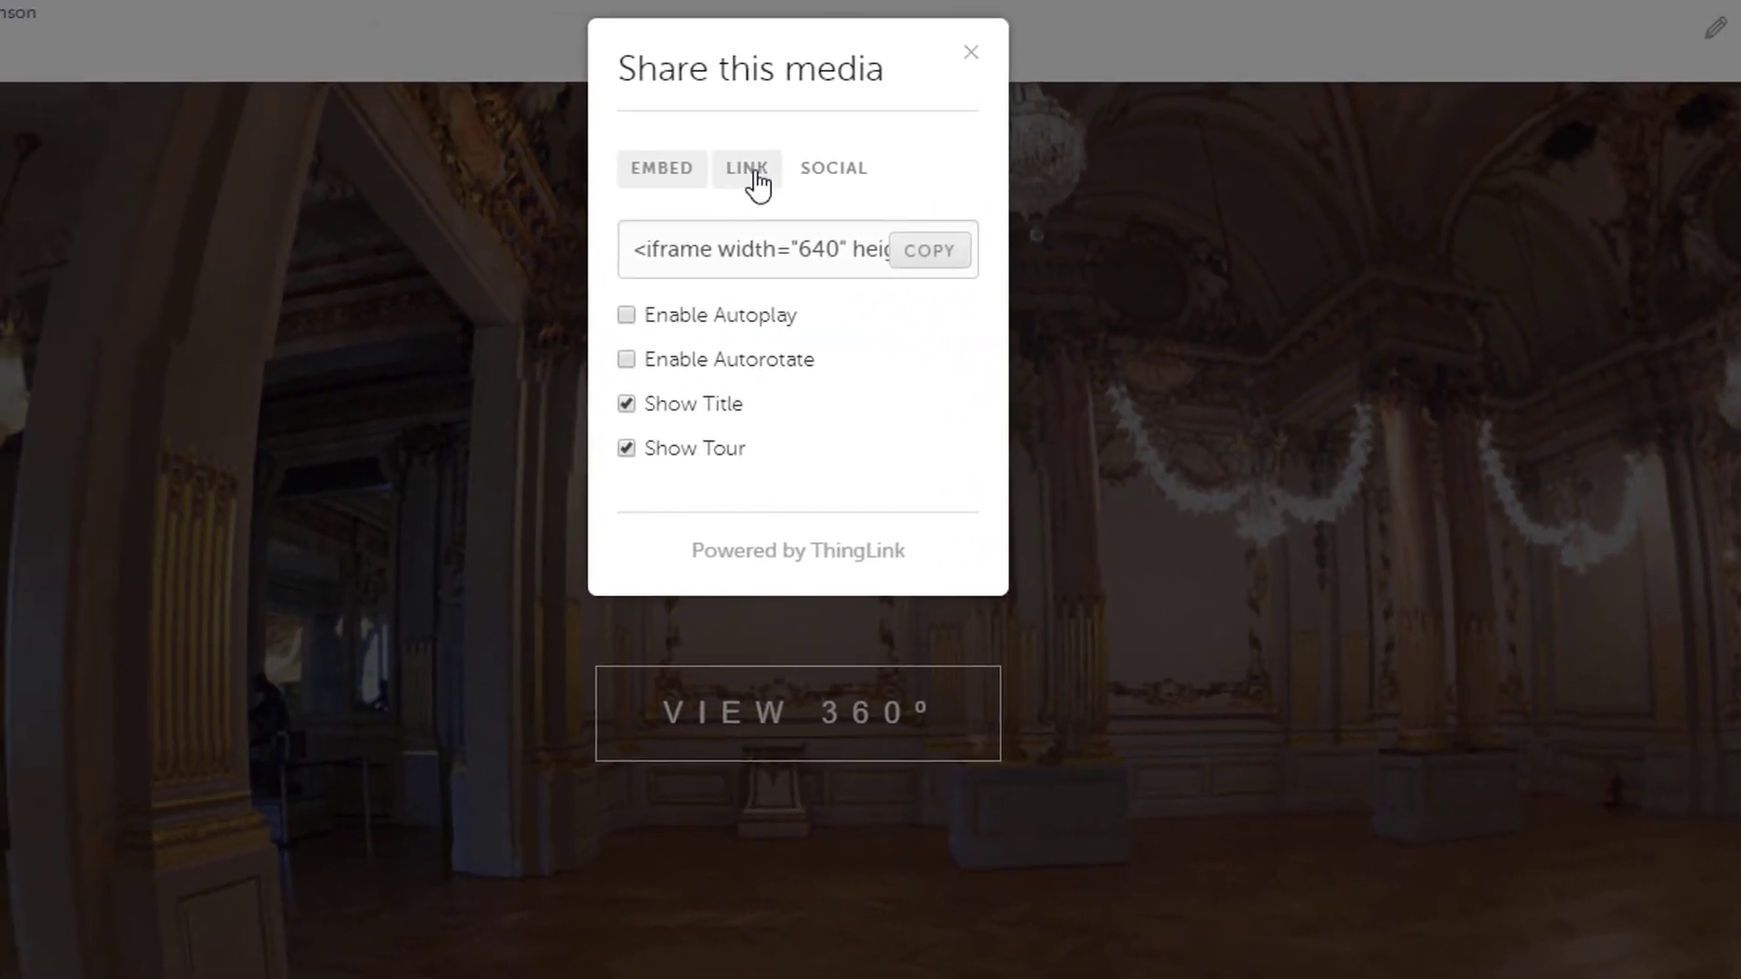
left_click(752, 195)
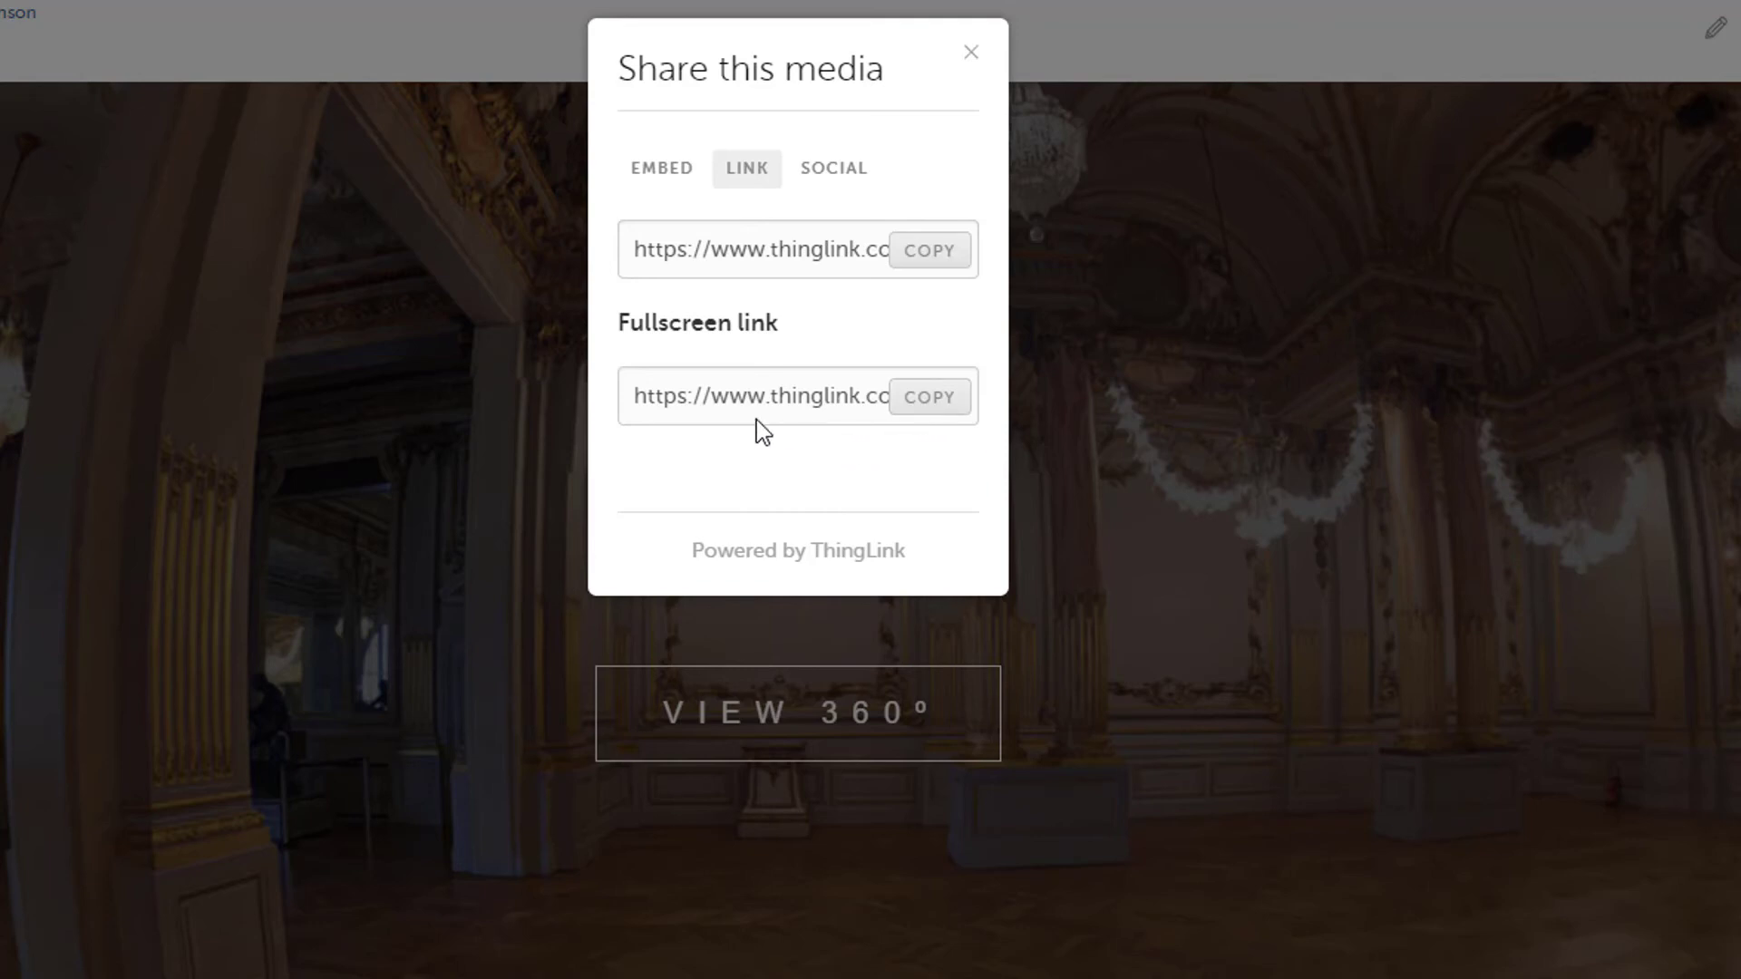
left_click(650, 172)
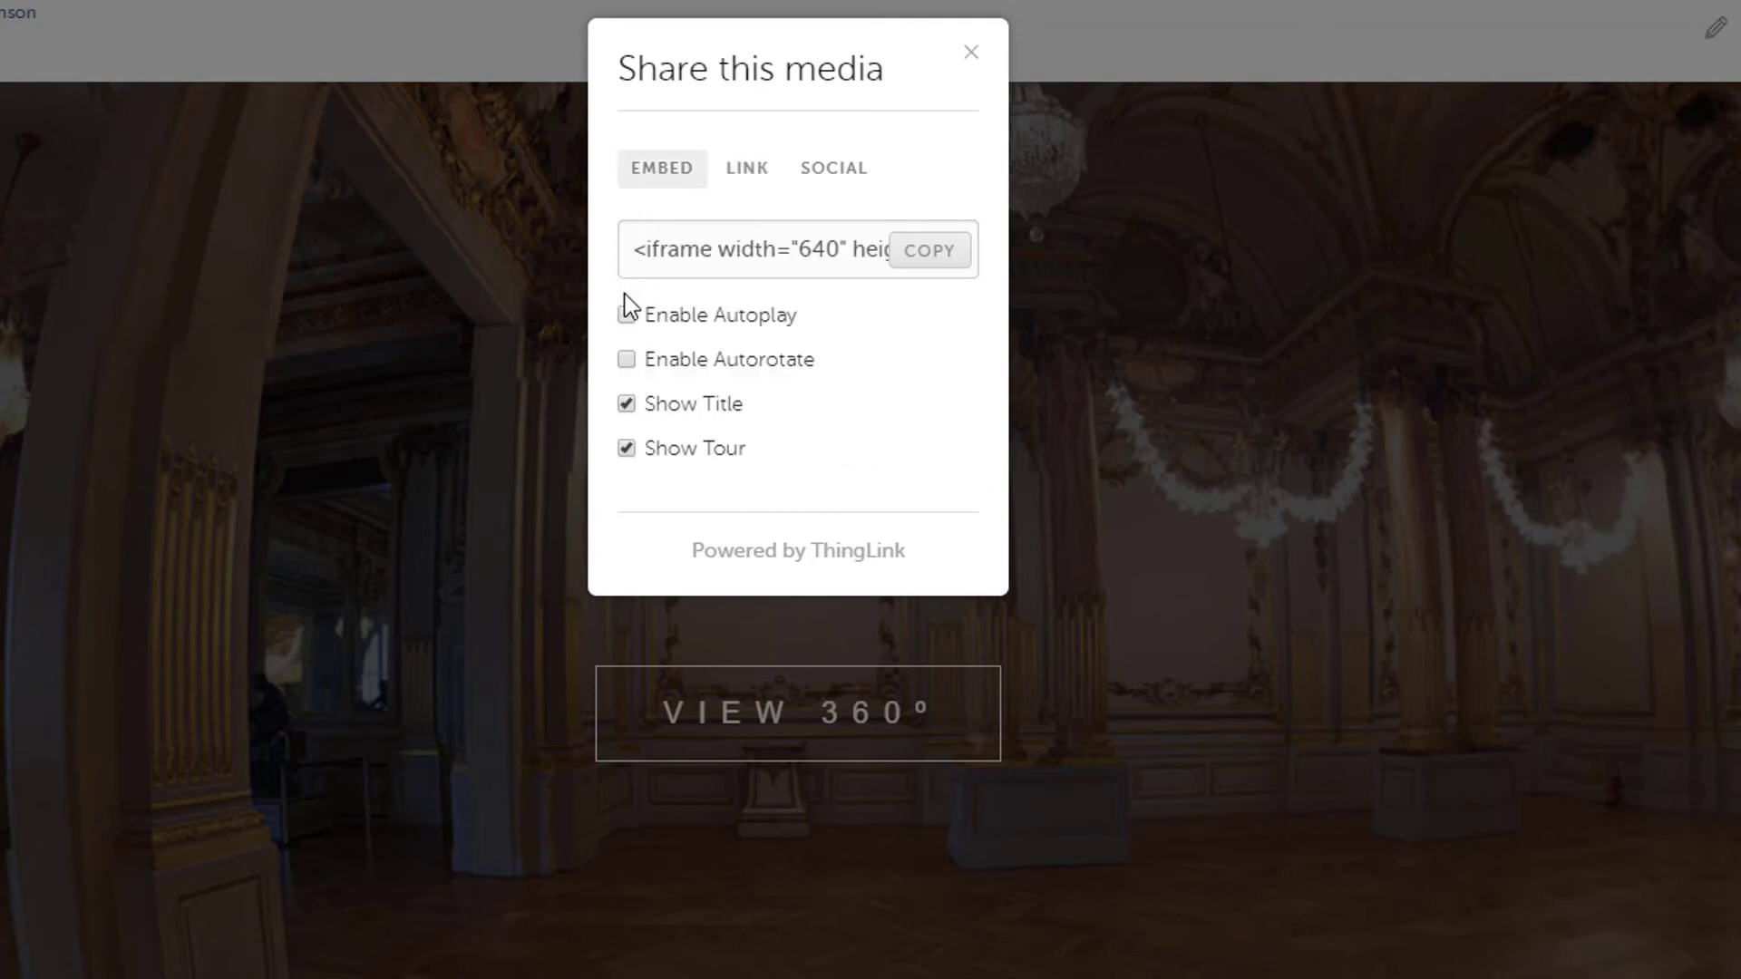
left_click(634, 321)
left_click(628, 405)
left_click(921, 254)
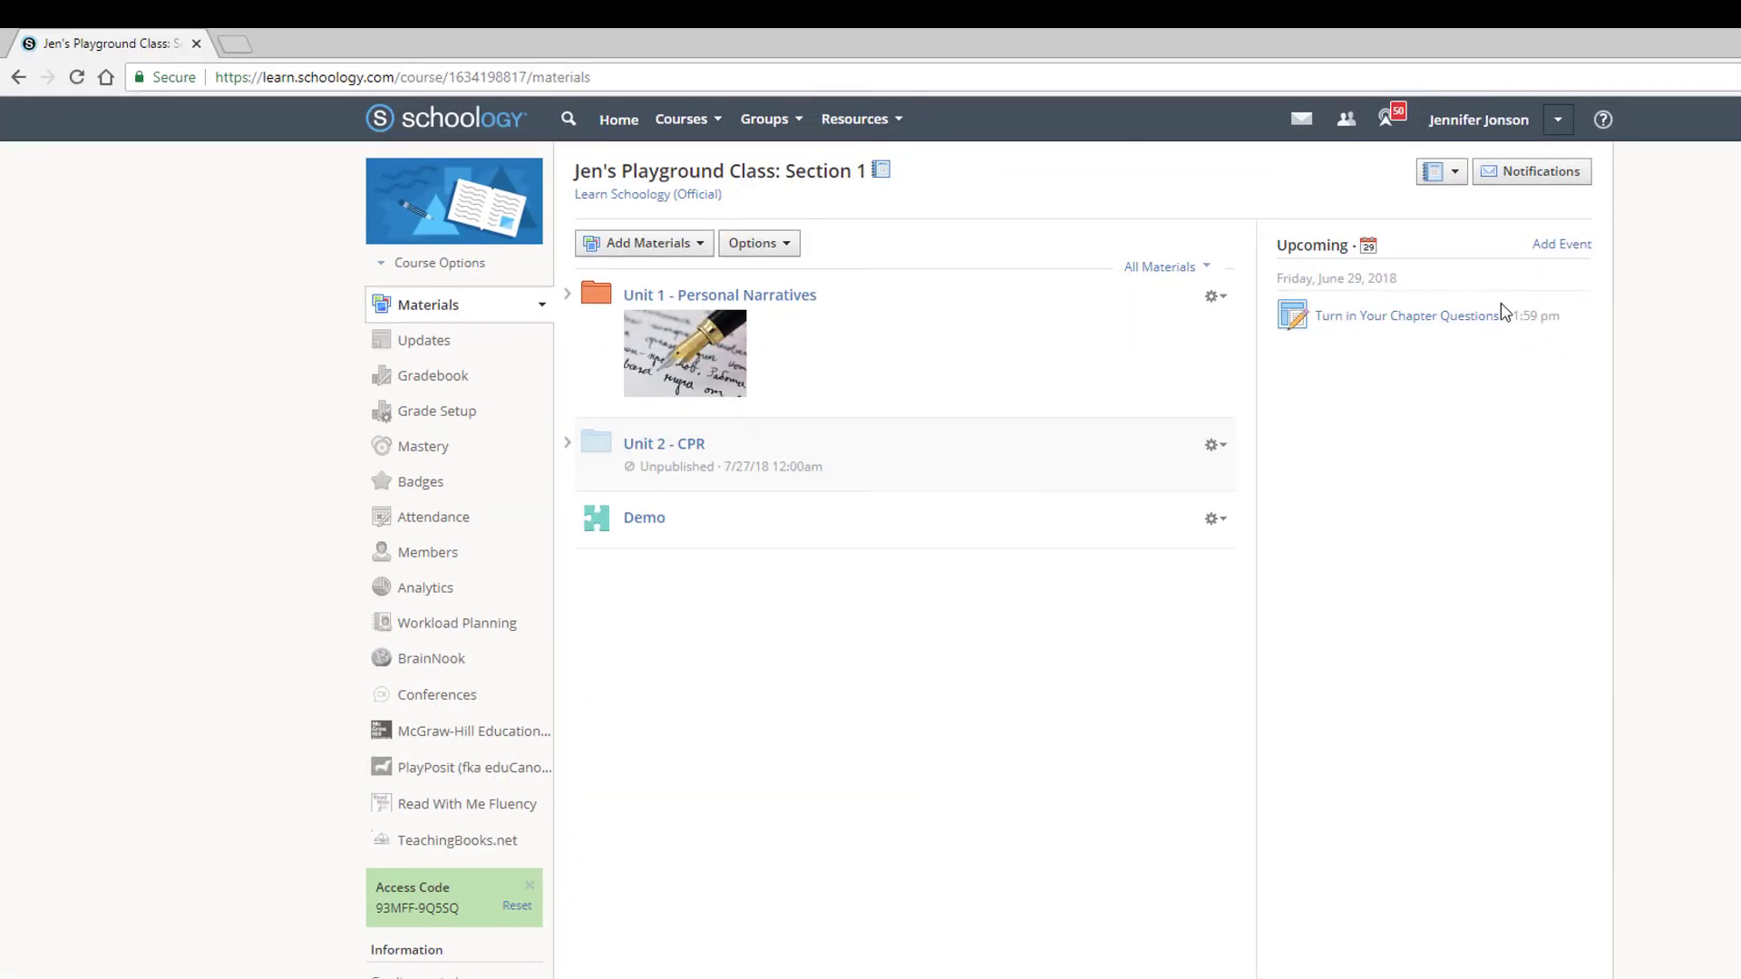
Step: Start a new Schoology course page titled 'Digital Breakout Room'
left_click(647, 243)
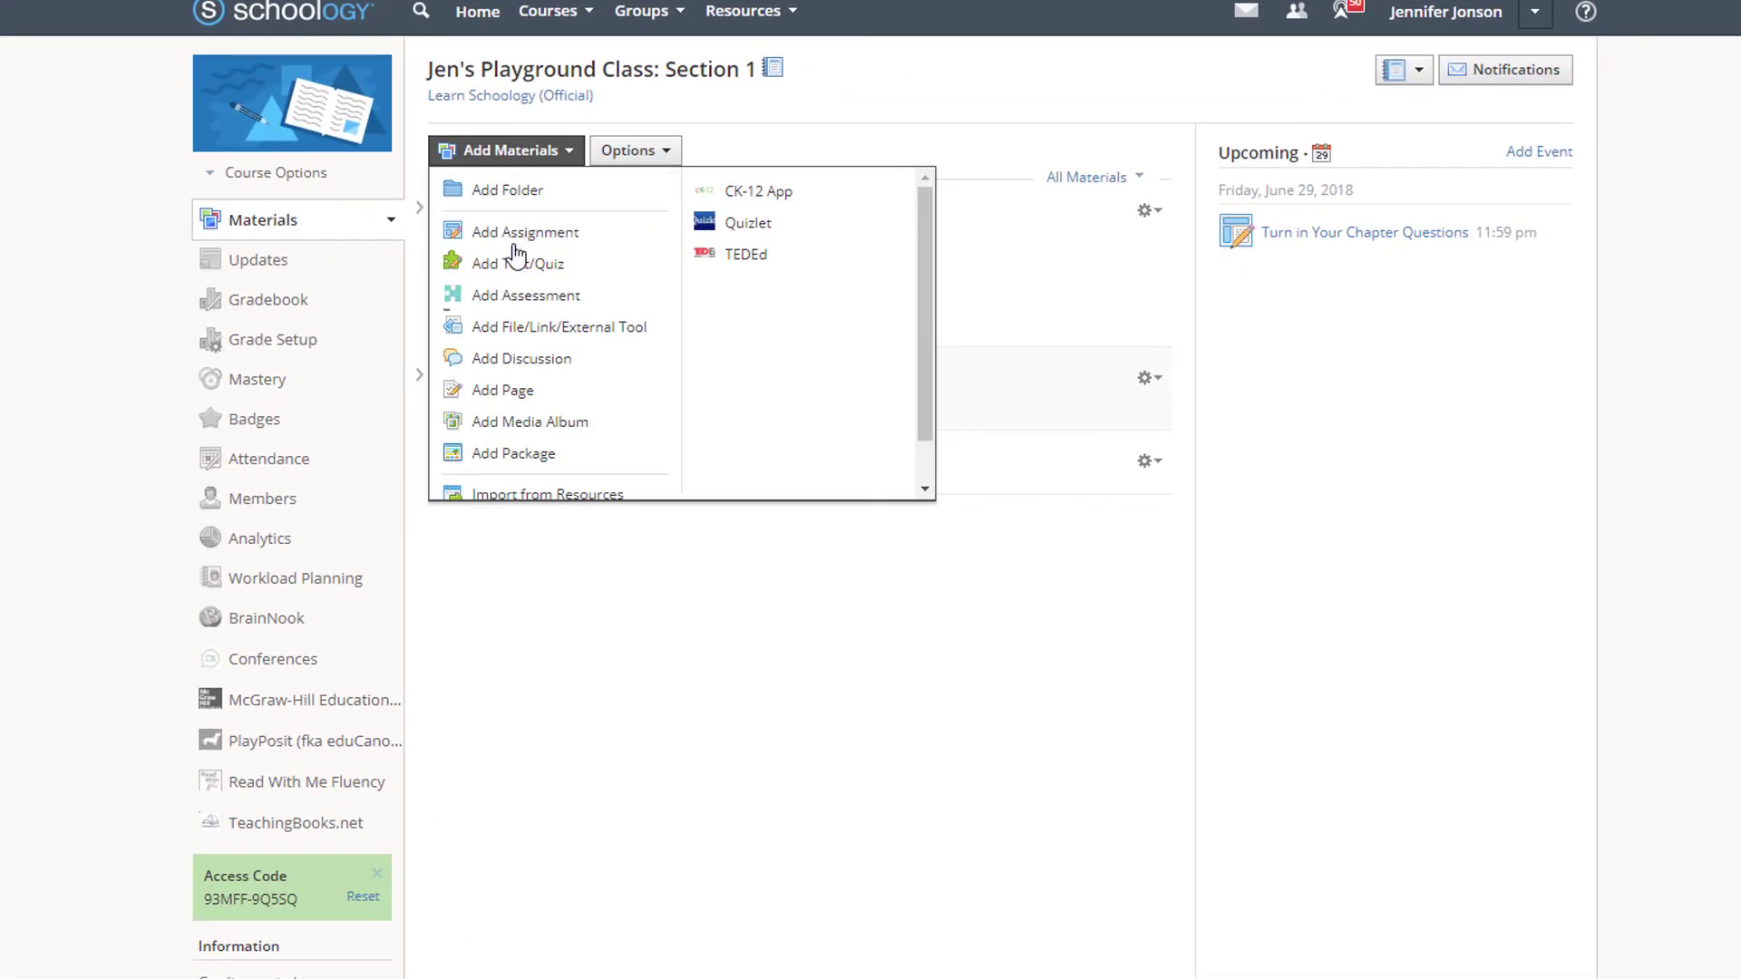
left_click(543, 391)
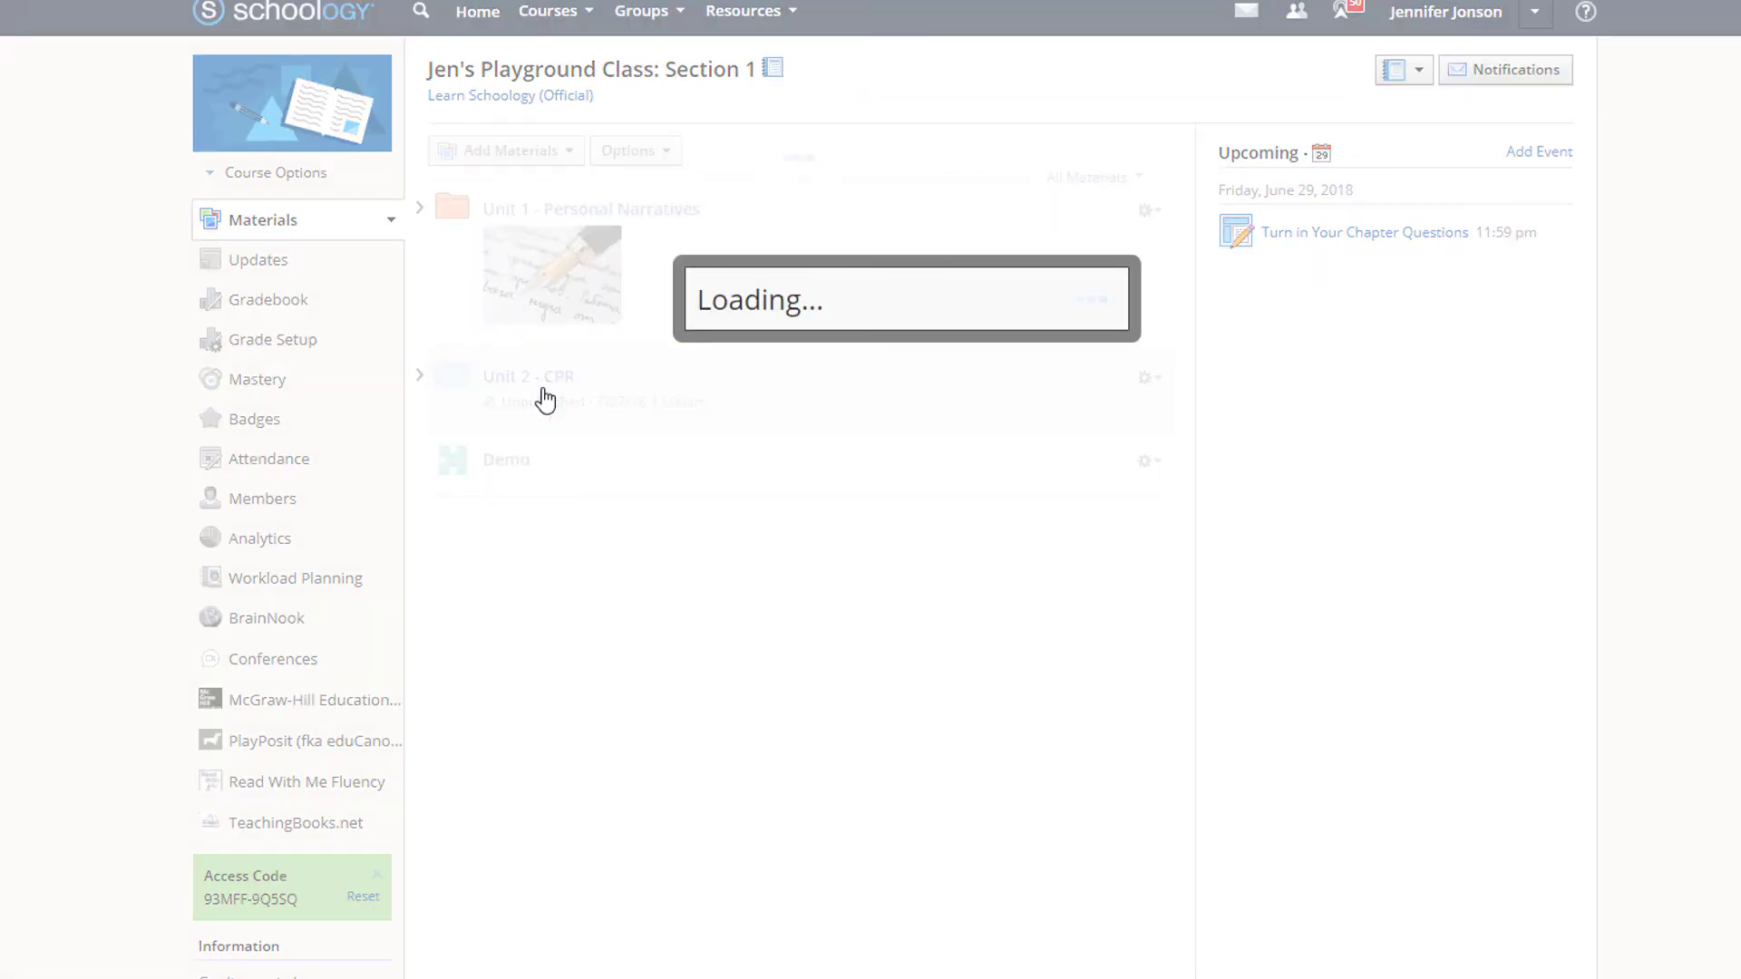
type("Digital Breakout Room")
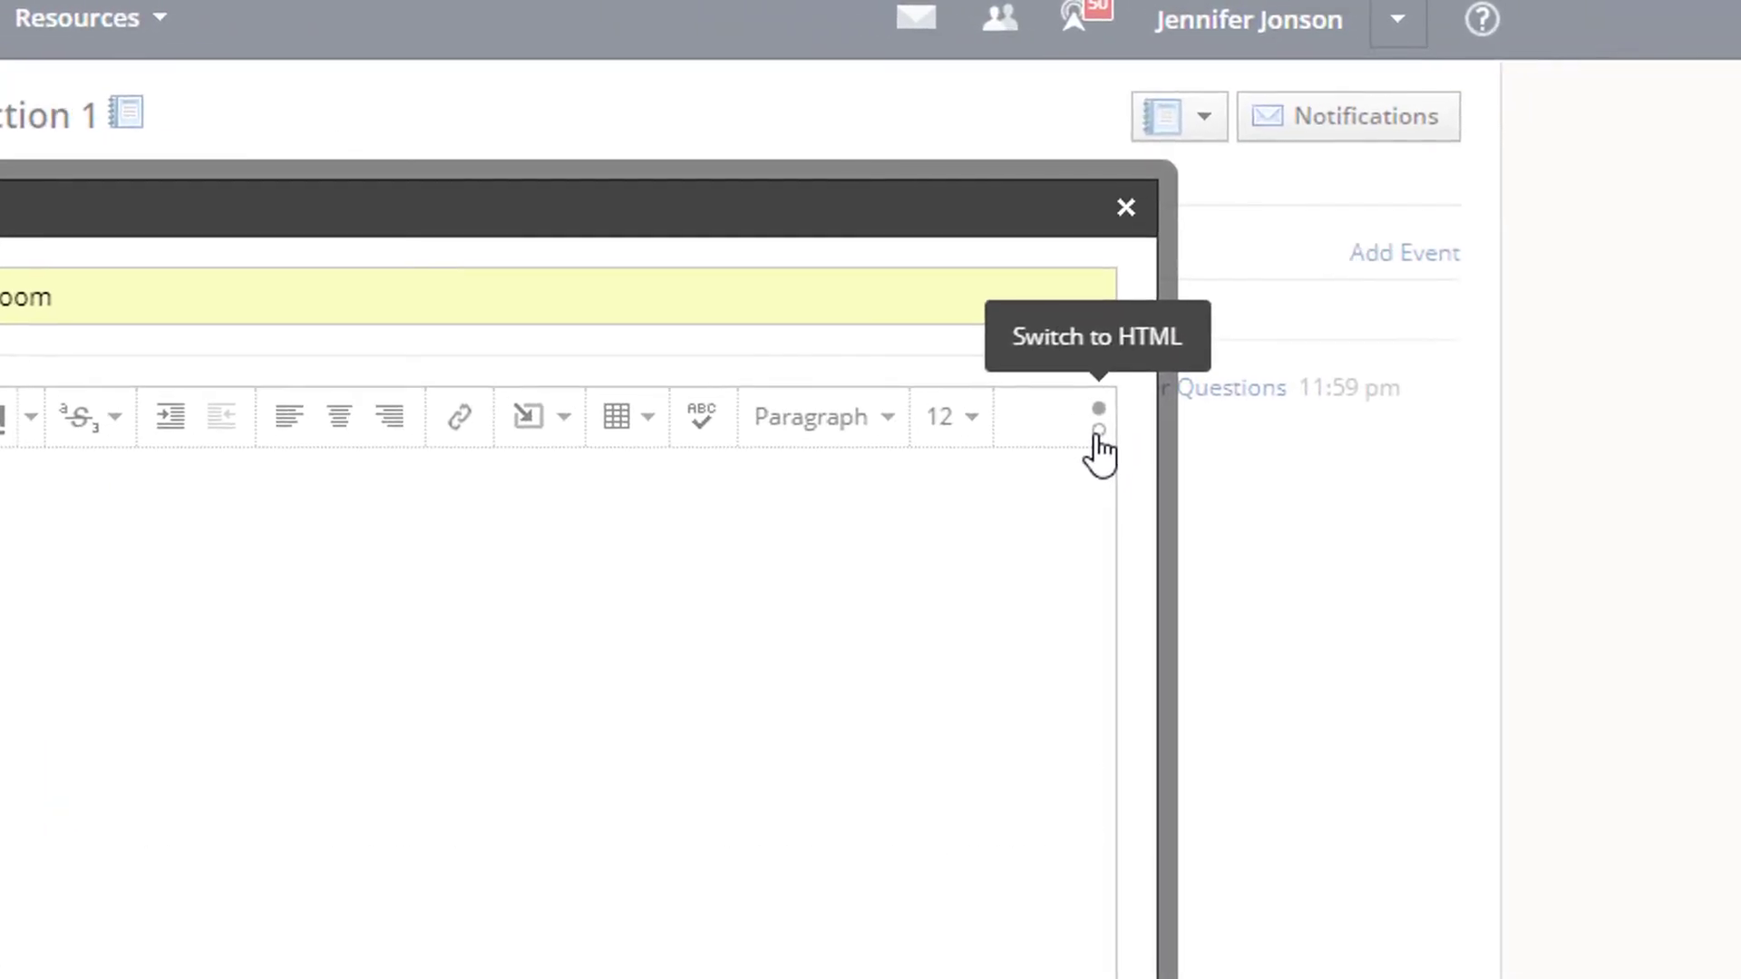
Step: Paste the ThingLink iframe into the page body in HTML mode and create the page
left_click(1097, 434)
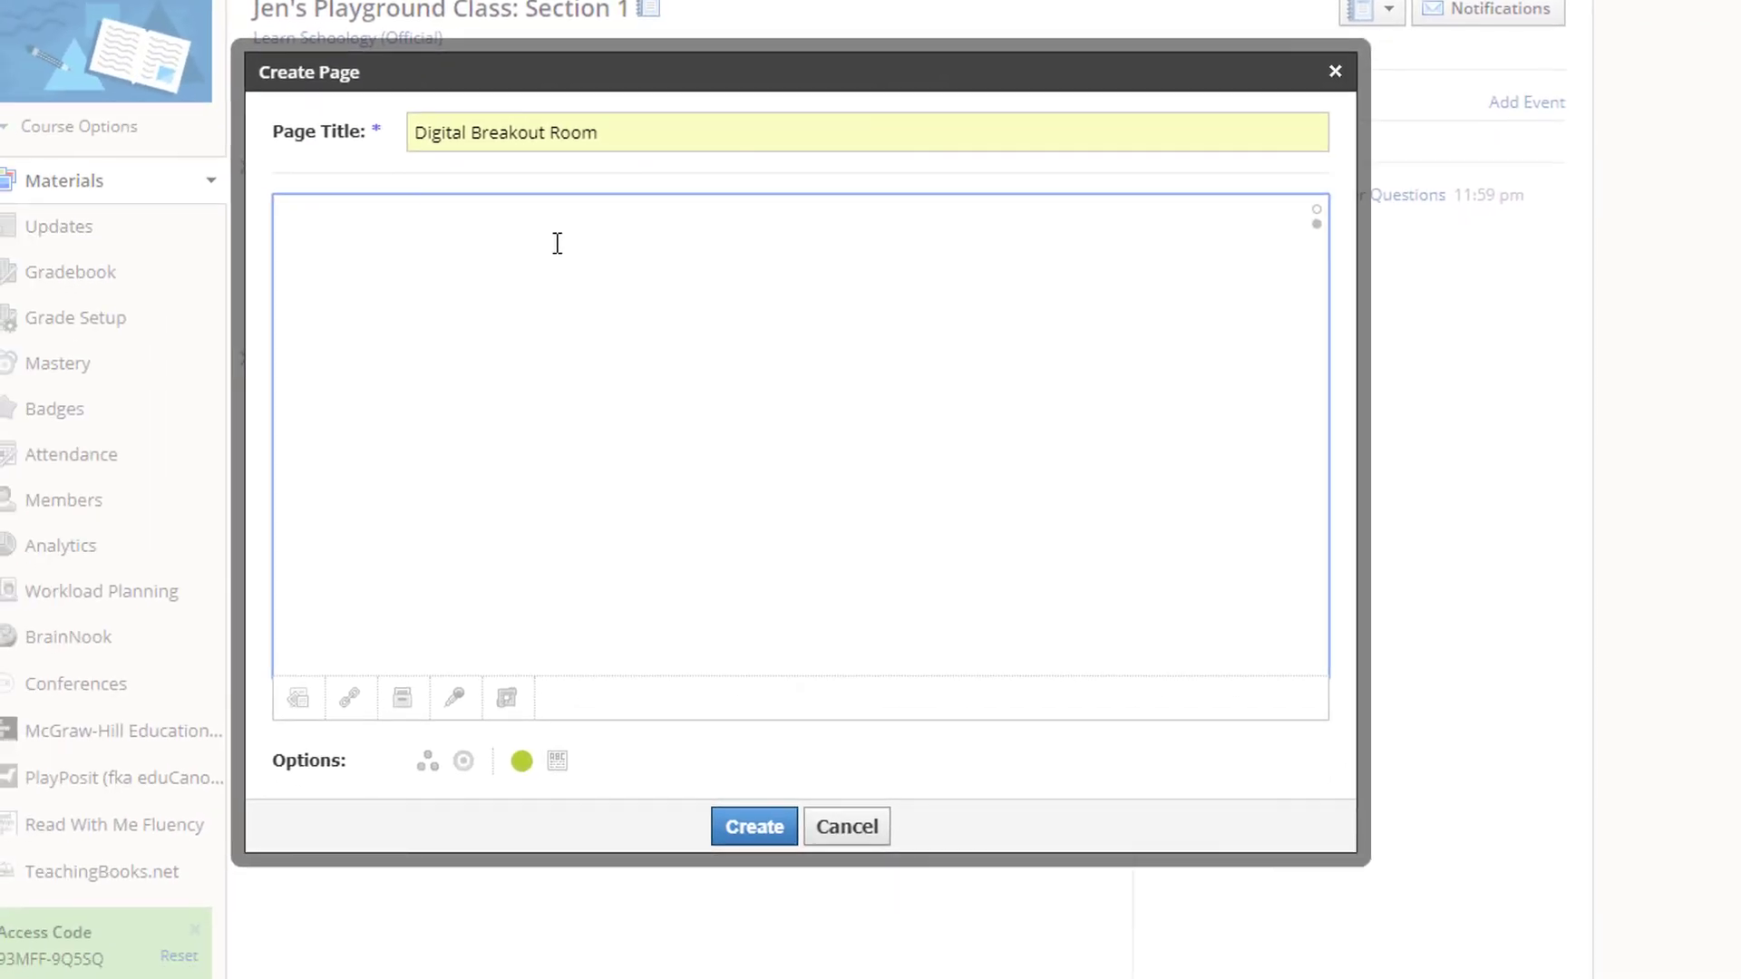
right_click(558, 243)
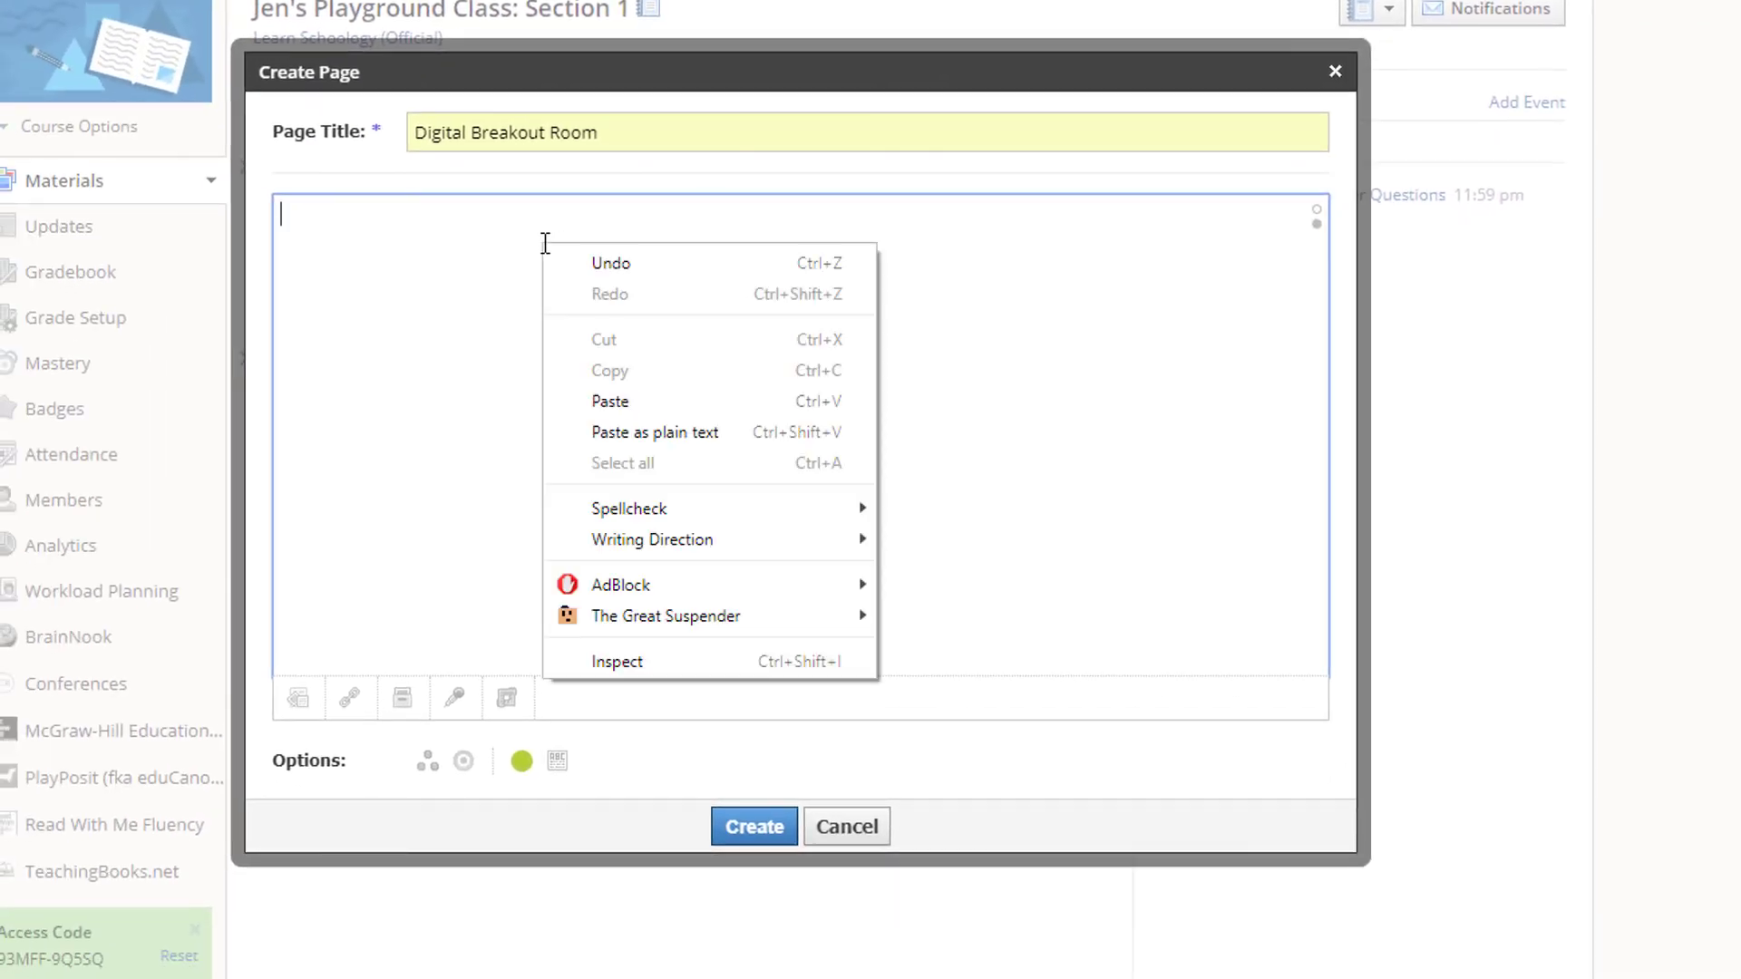
left_click(585, 399)
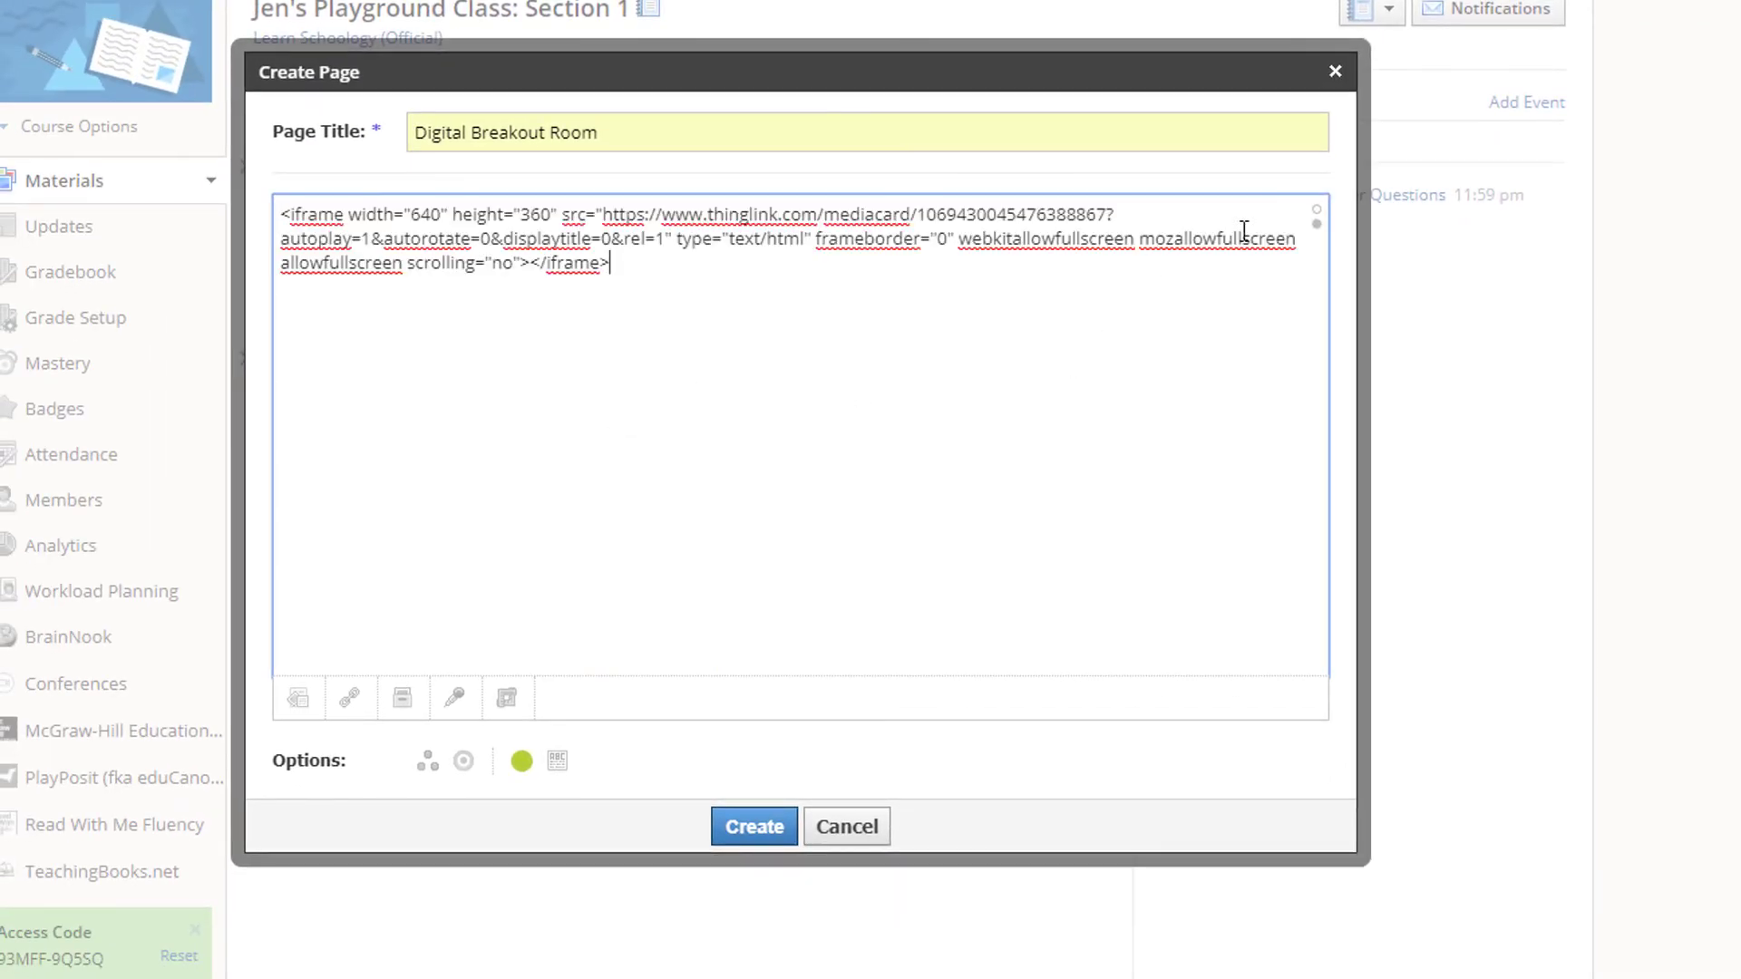
left_click(1317, 219)
left_click(730, 830)
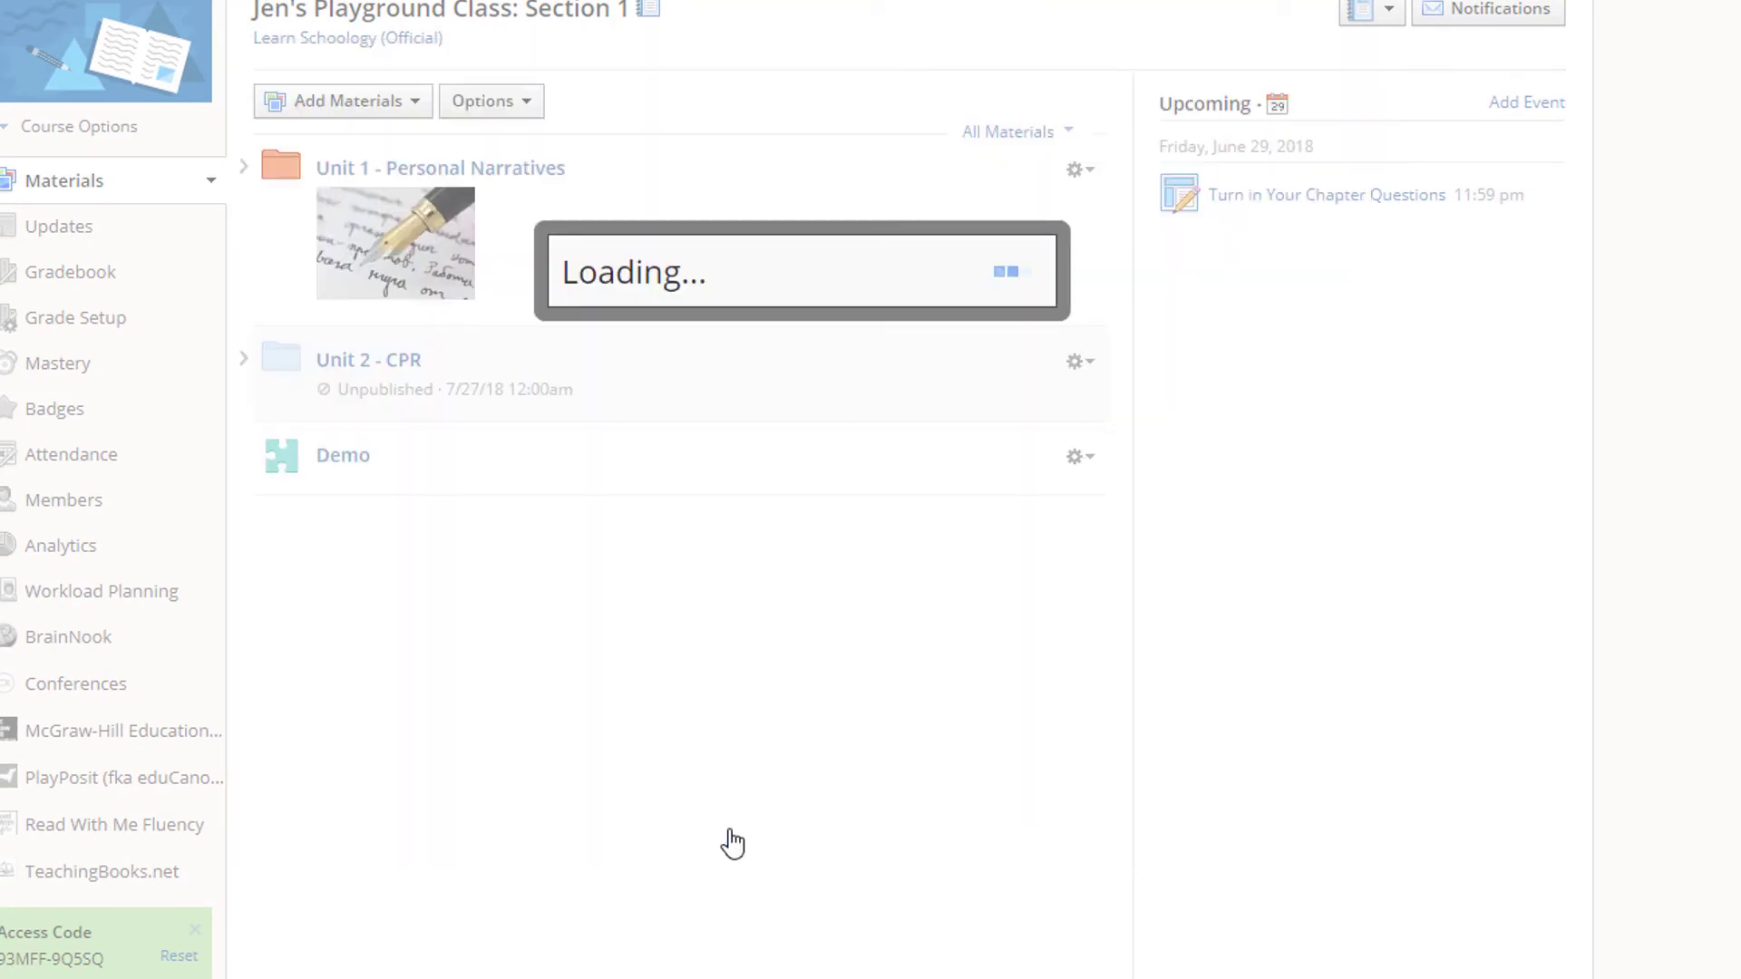
Step: Open the 'Digital Breakout Room' page, look around the embedded ballroom, and show it fullscreen
left_click(429, 530)
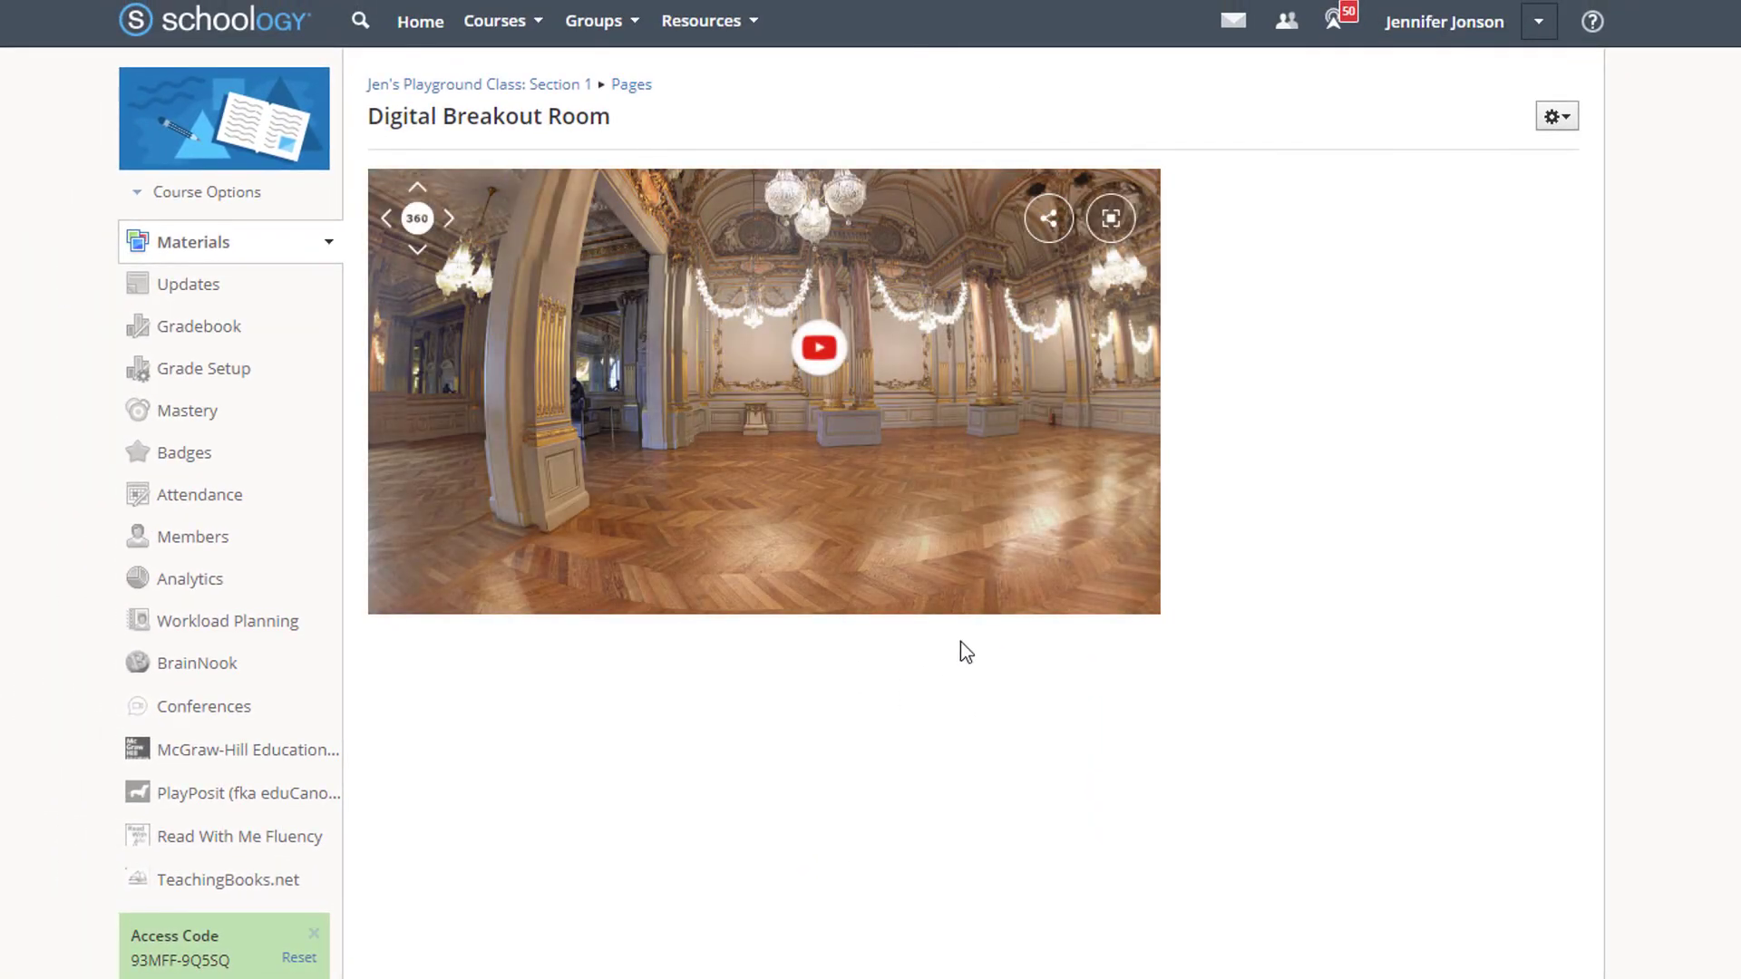
left_click_drag(1001, 543, 954, 521)
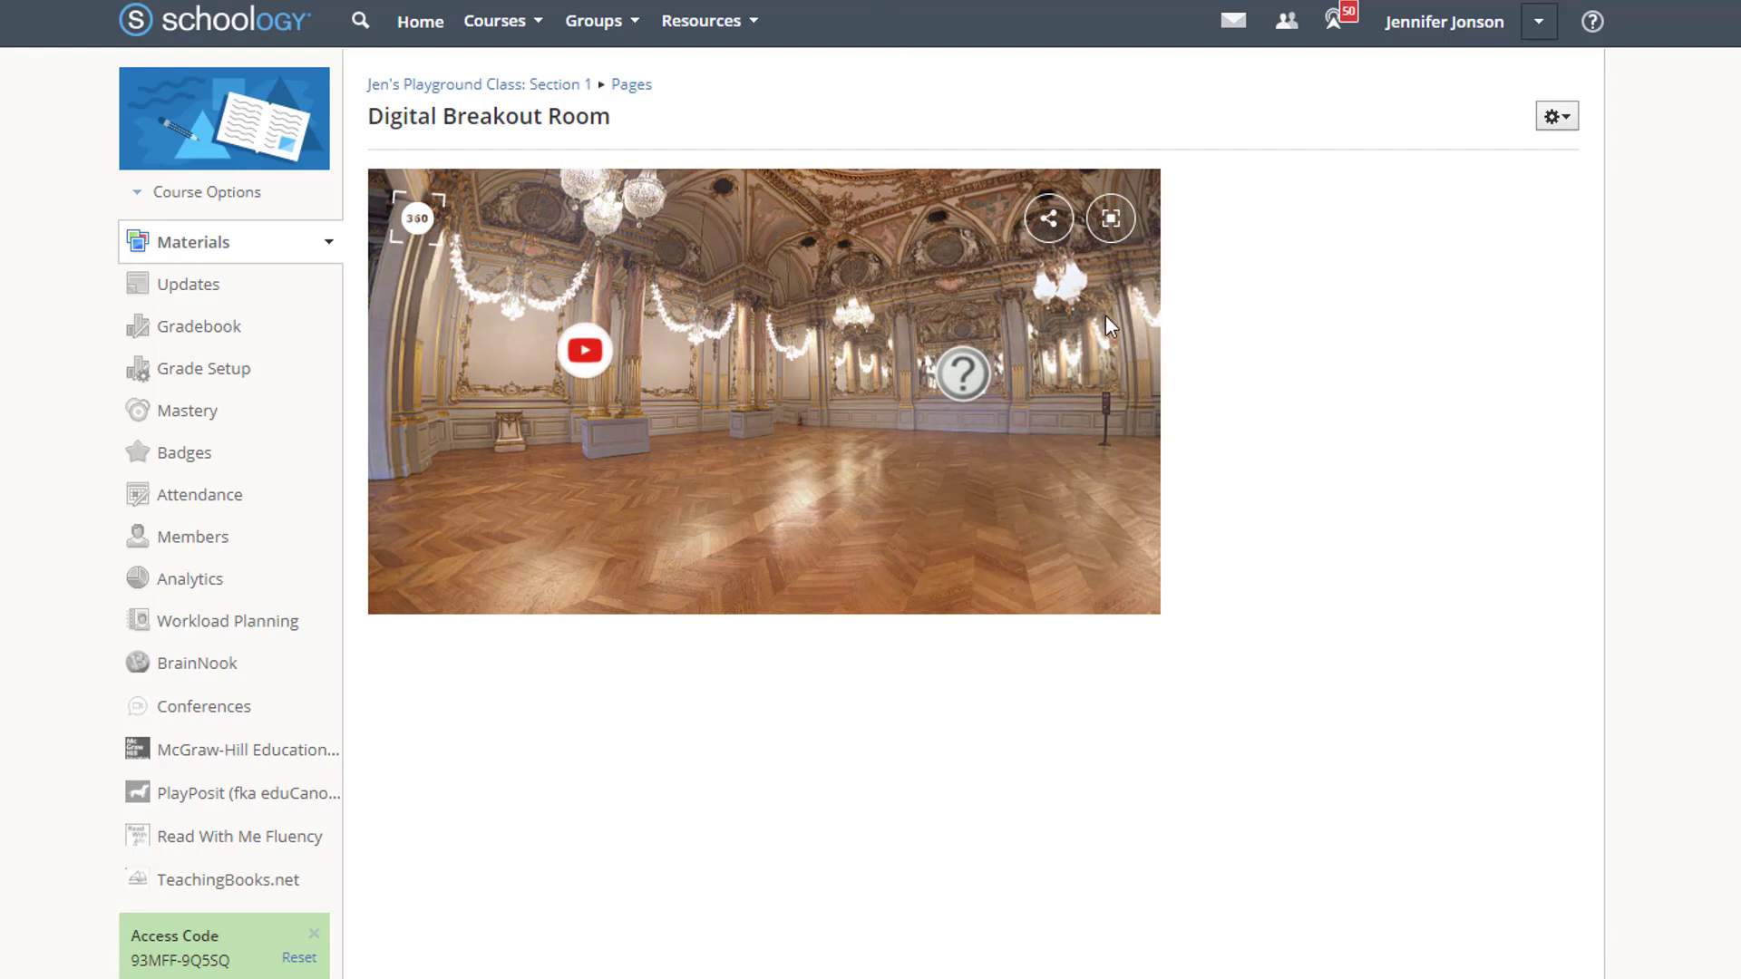
left_click(1110, 219)
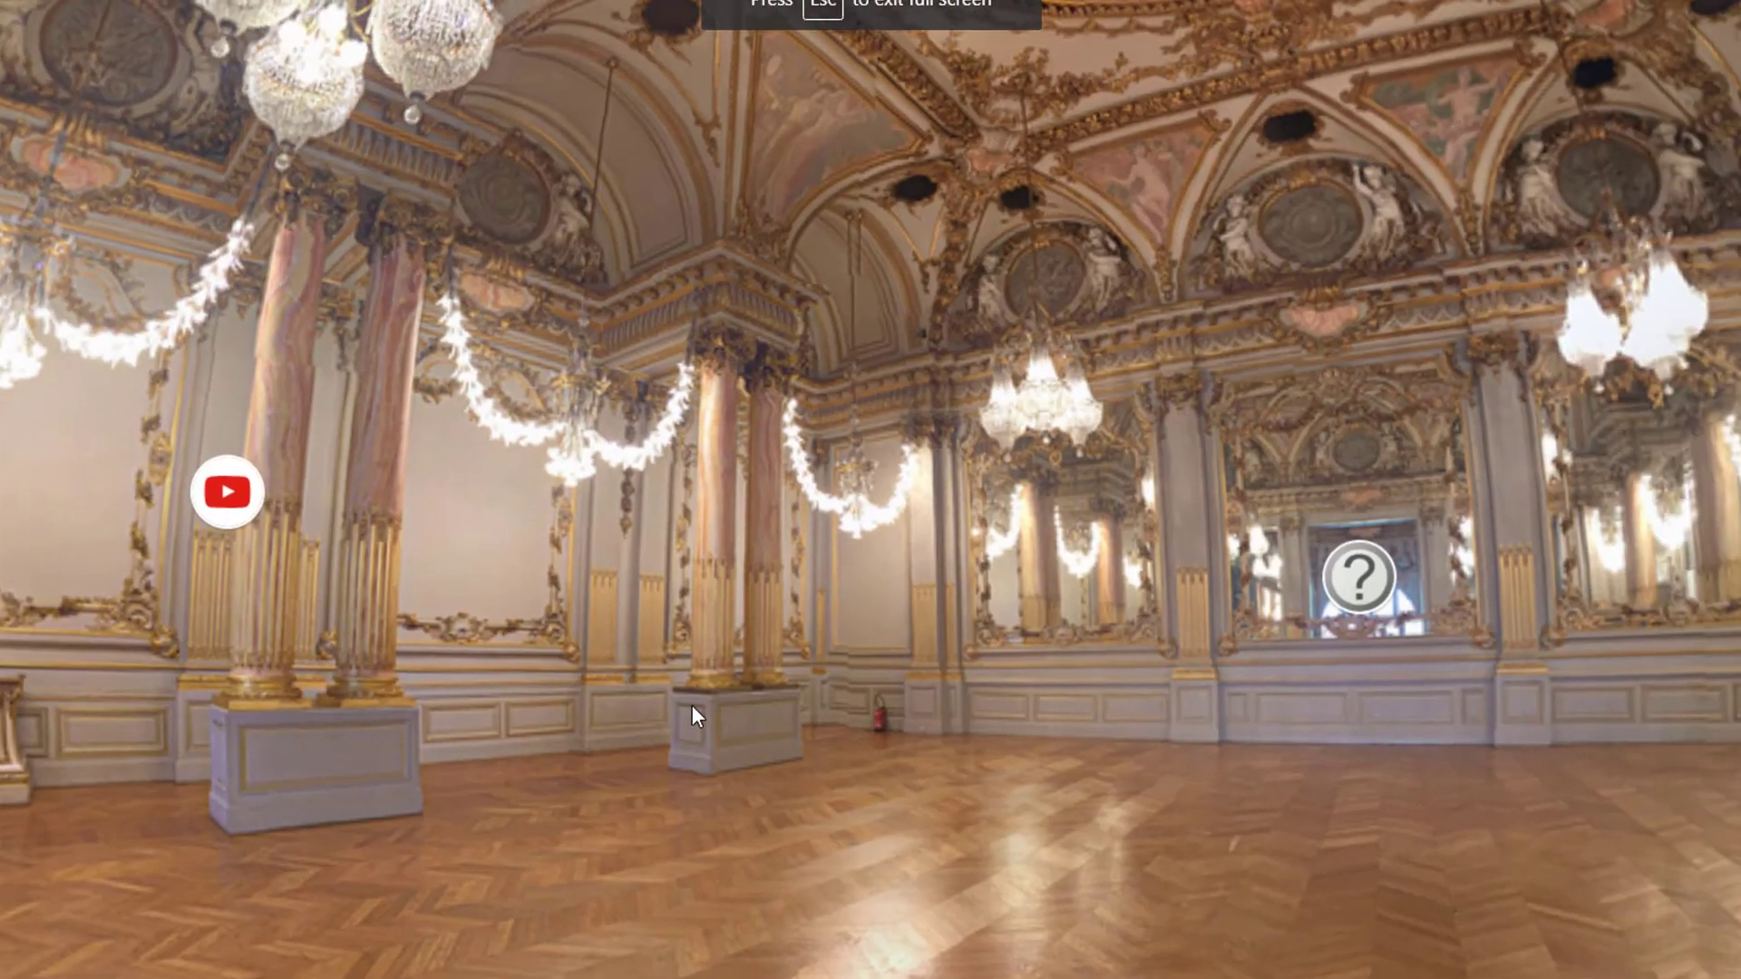